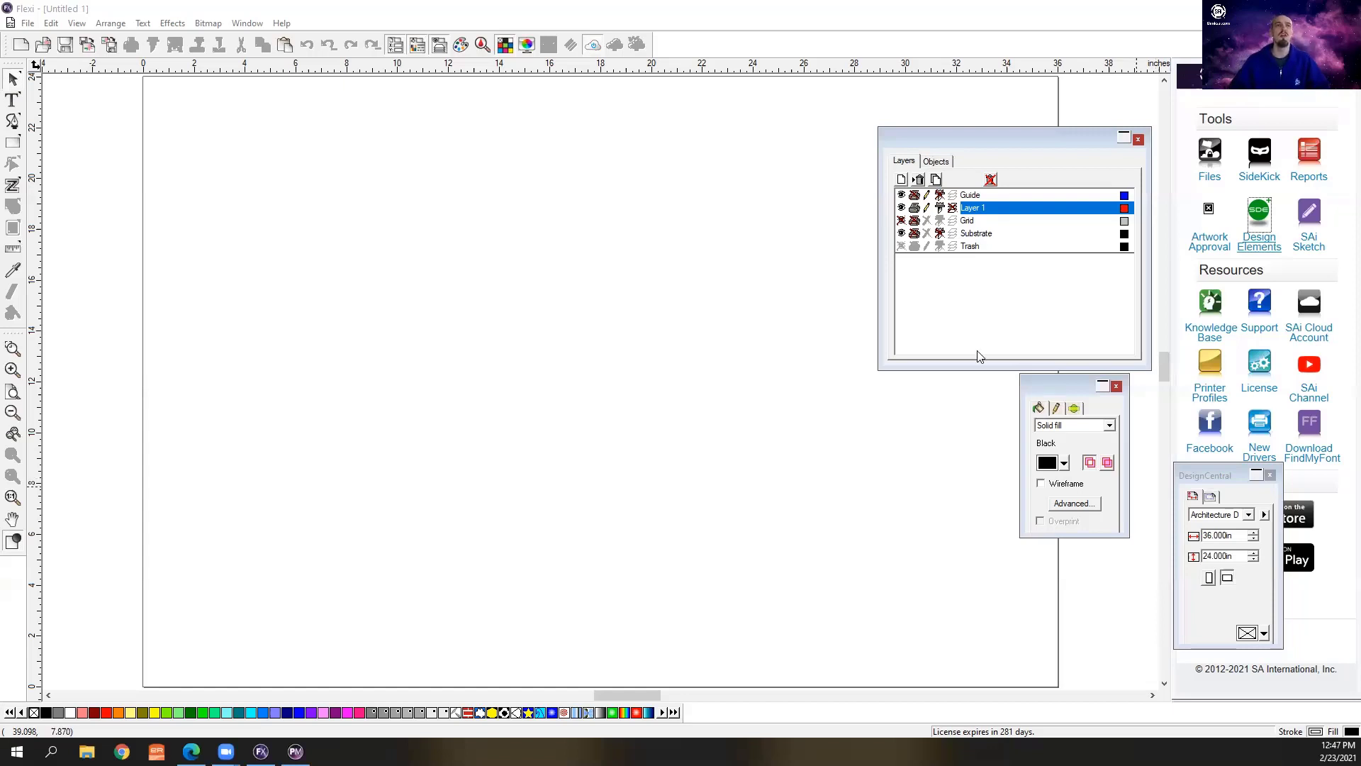
Move the DesignEditor up to the upper edge of the page and close the Fill/Stroke Editor
left_click(990, 132)
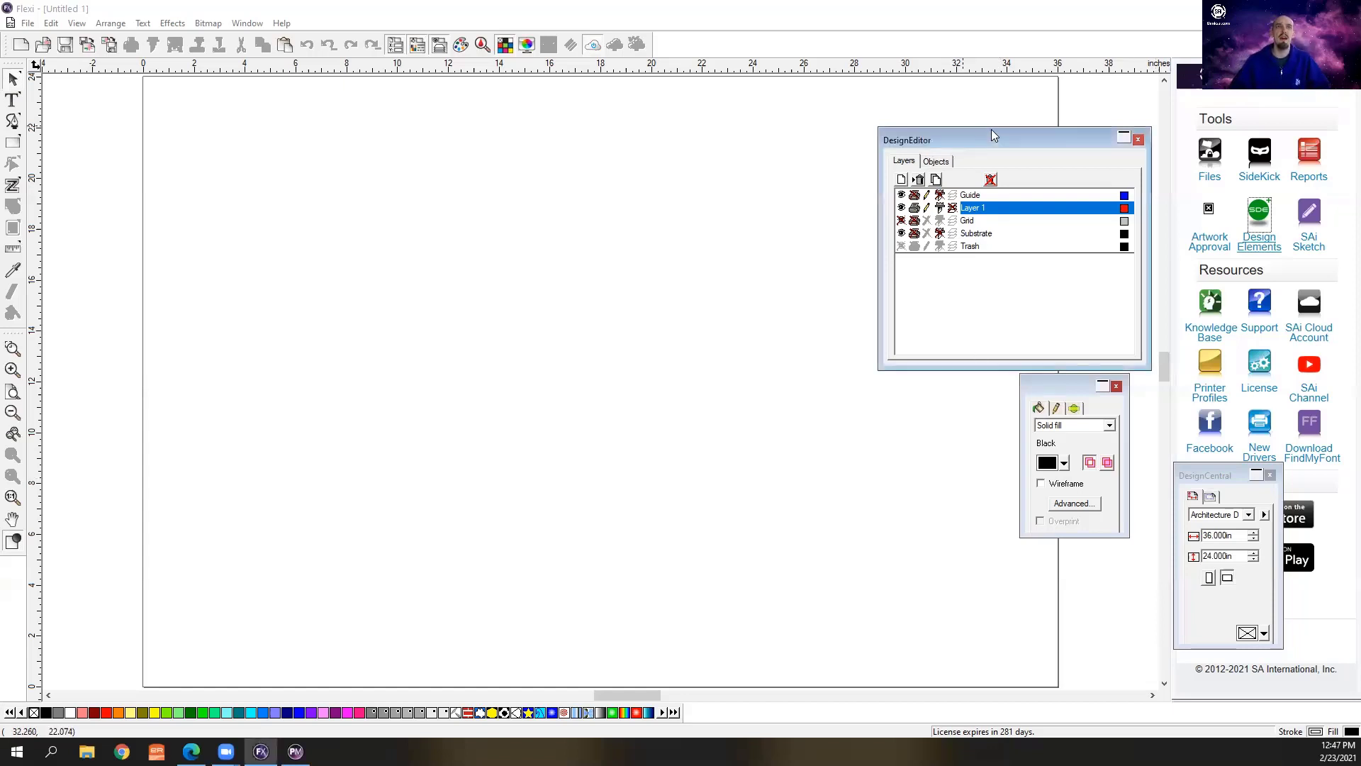
left_click_drag(992, 131, 998, 82)
left_click(1117, 386)
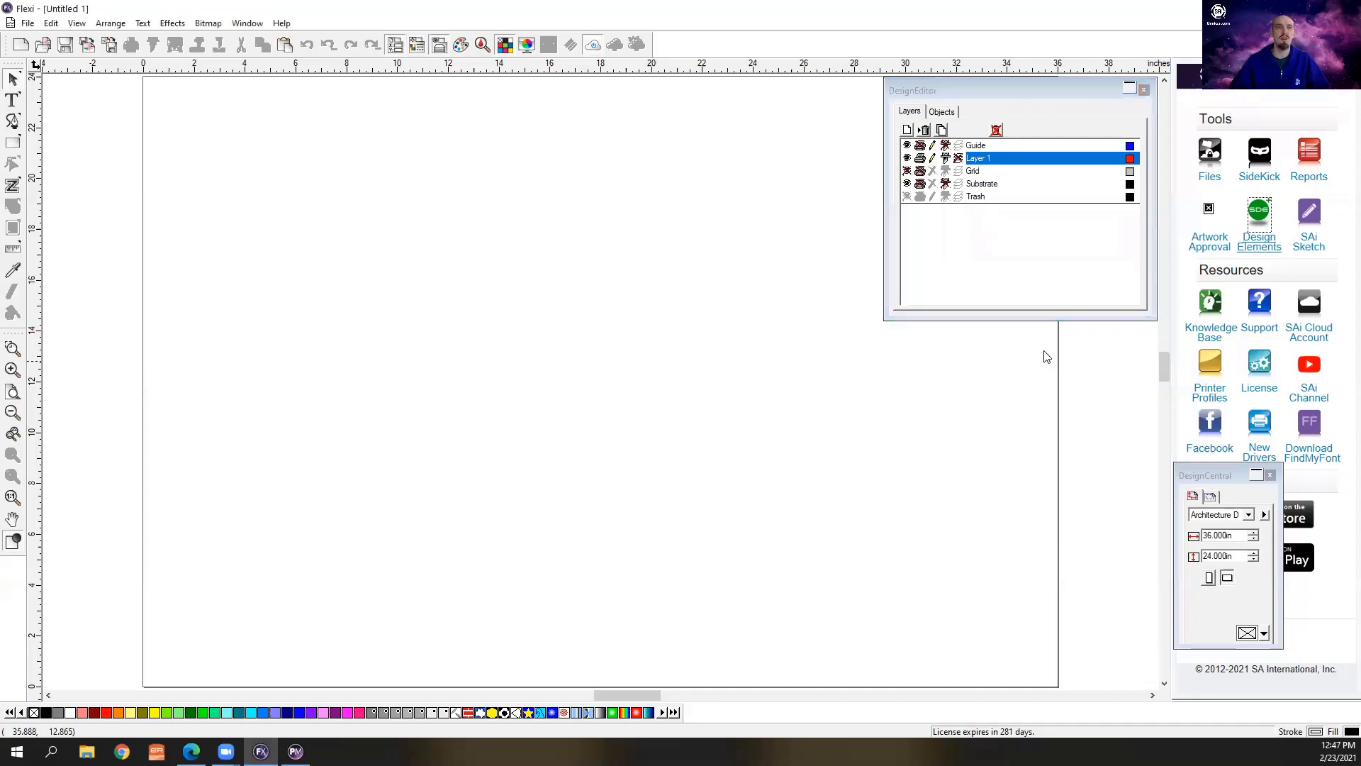
left_click(1063, 90)
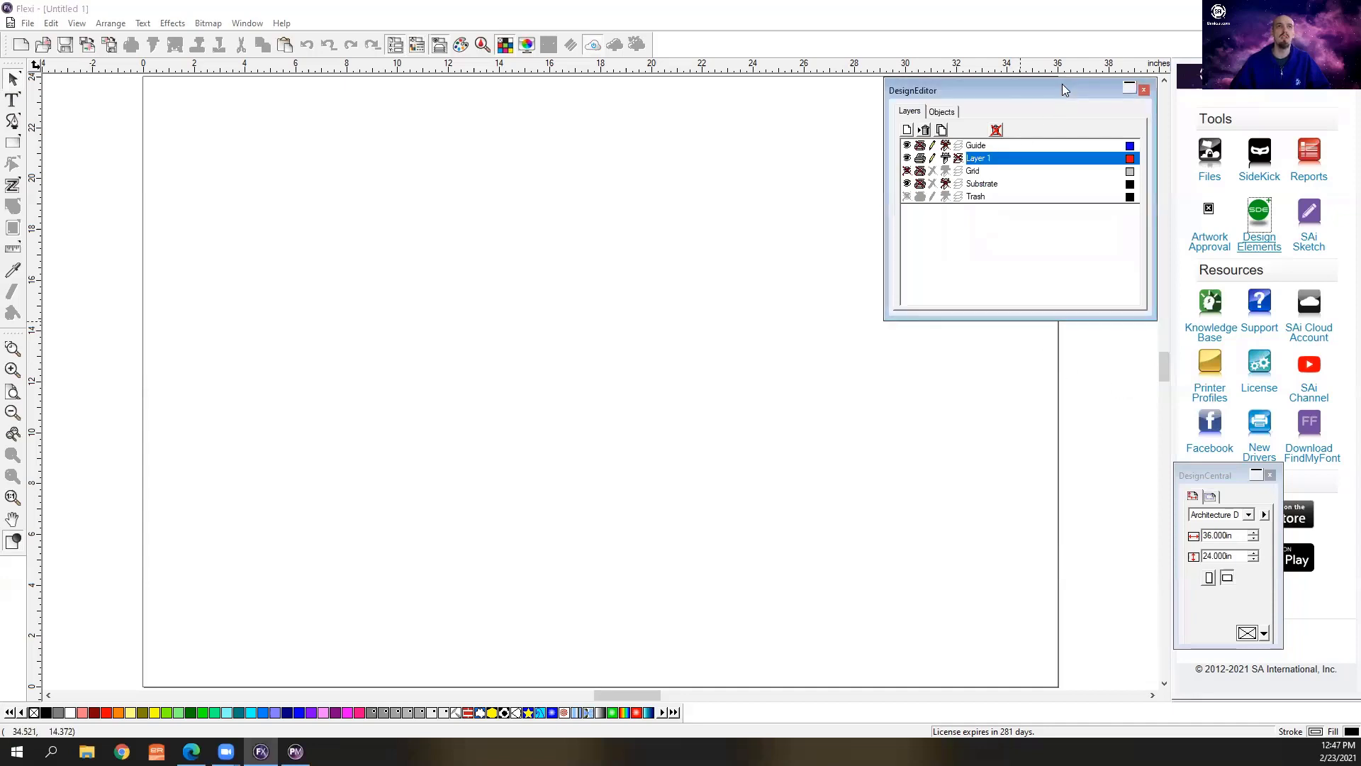
left_click_drag(1062, 84, 1062, 88)
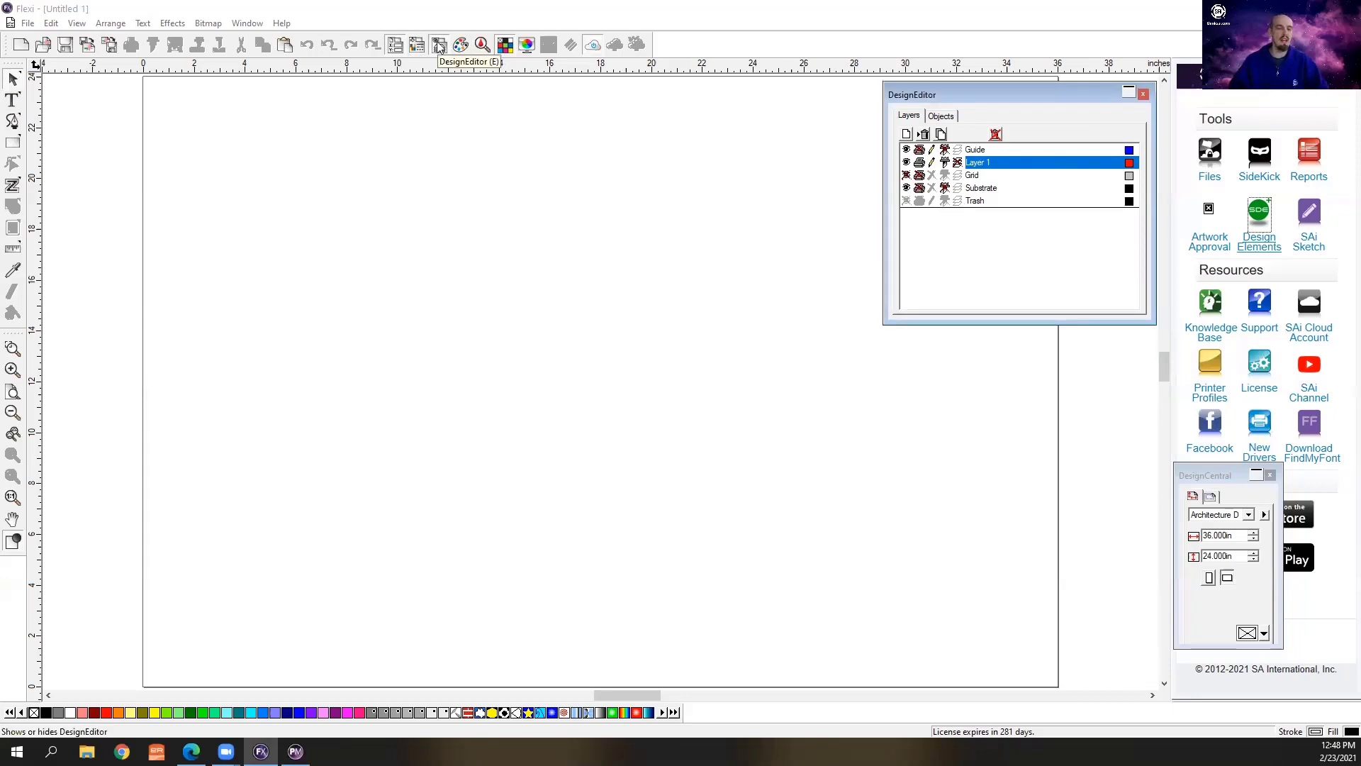
left_click(78, 23)
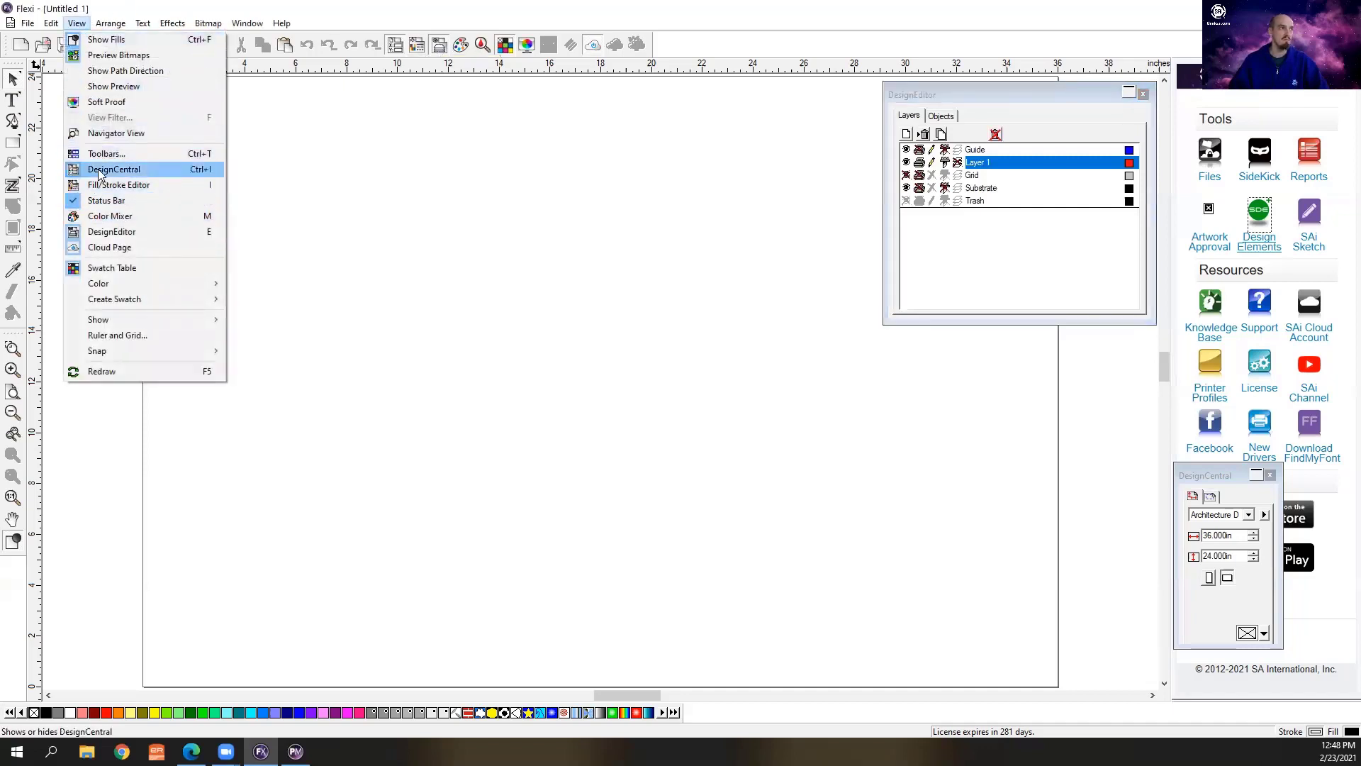
left_click(108, 233)
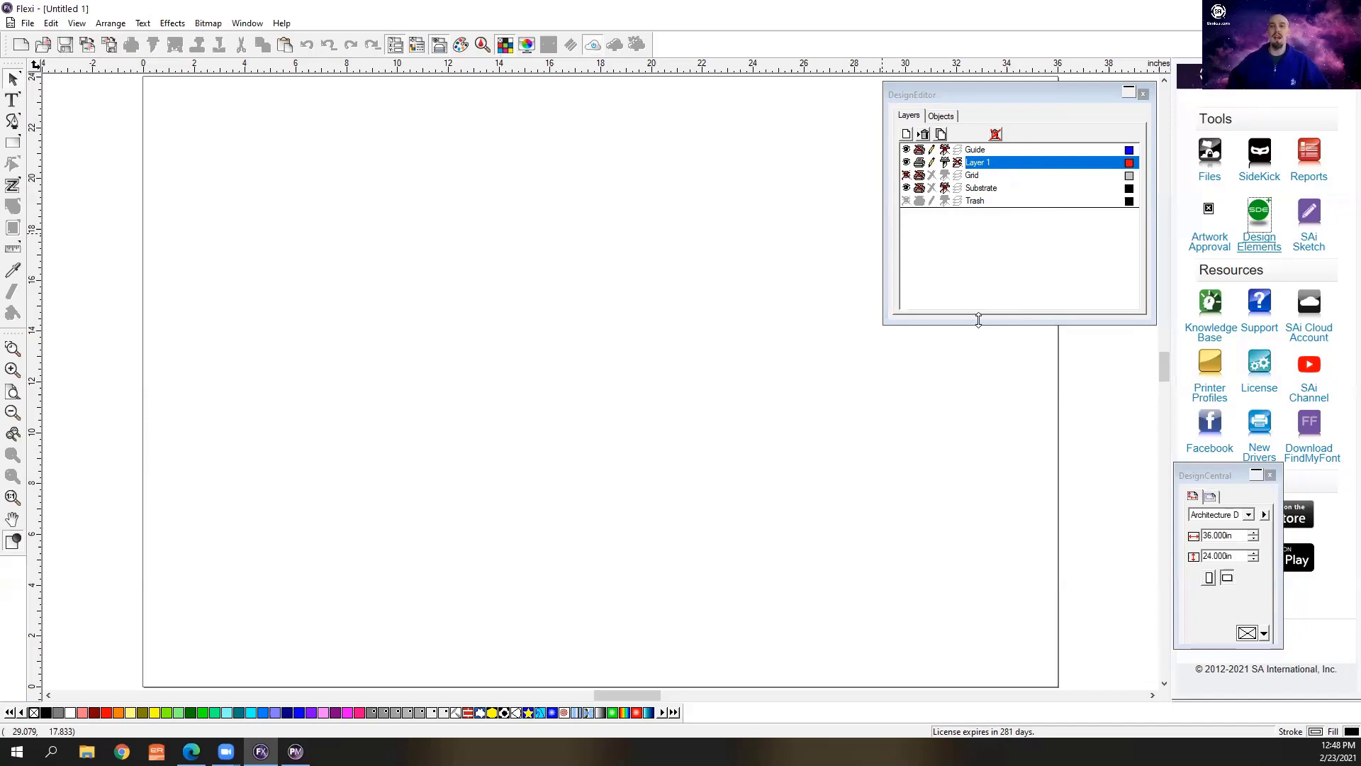
Search the Design Elements template finder for Art Station (US) Ford F-150 templates of any year and open a 2020 template's details
left_click(1266, 247)
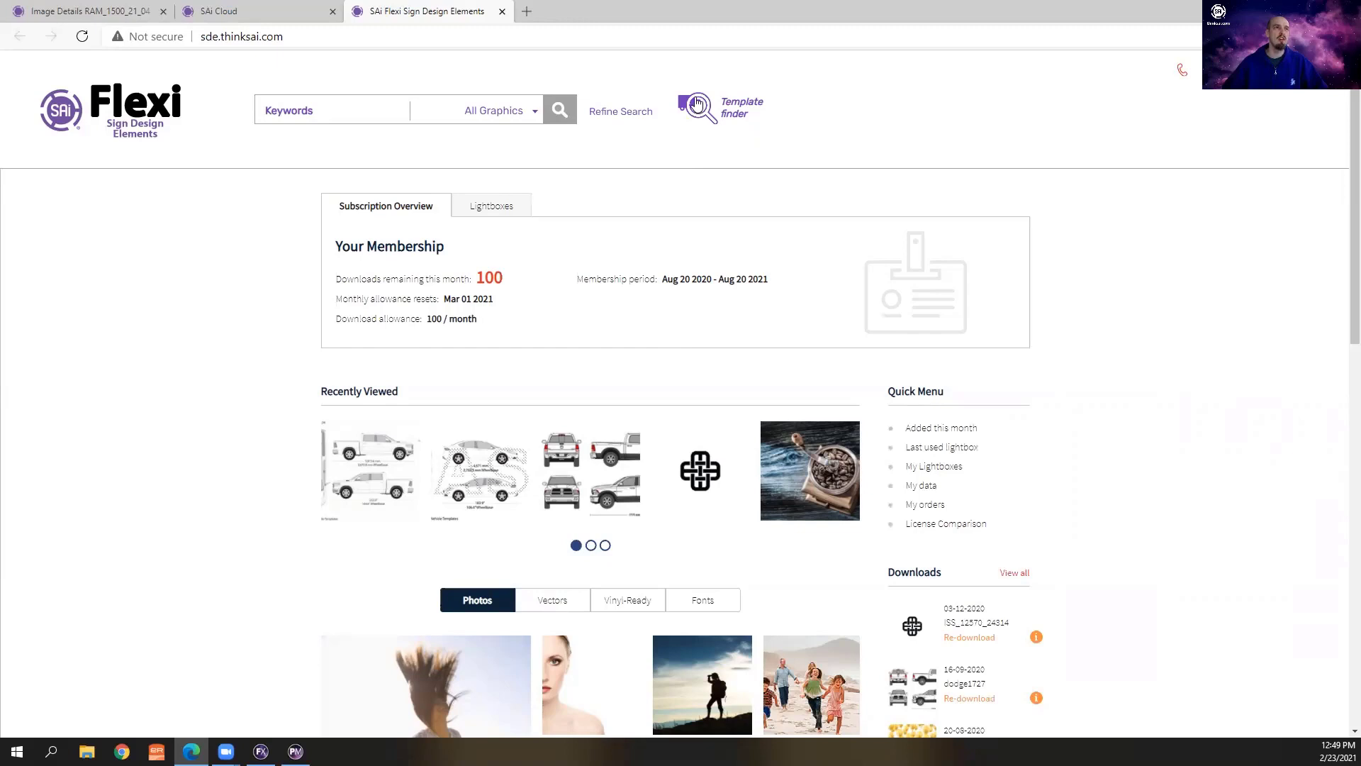
left_click(741, 112)
left_click(851, 148)
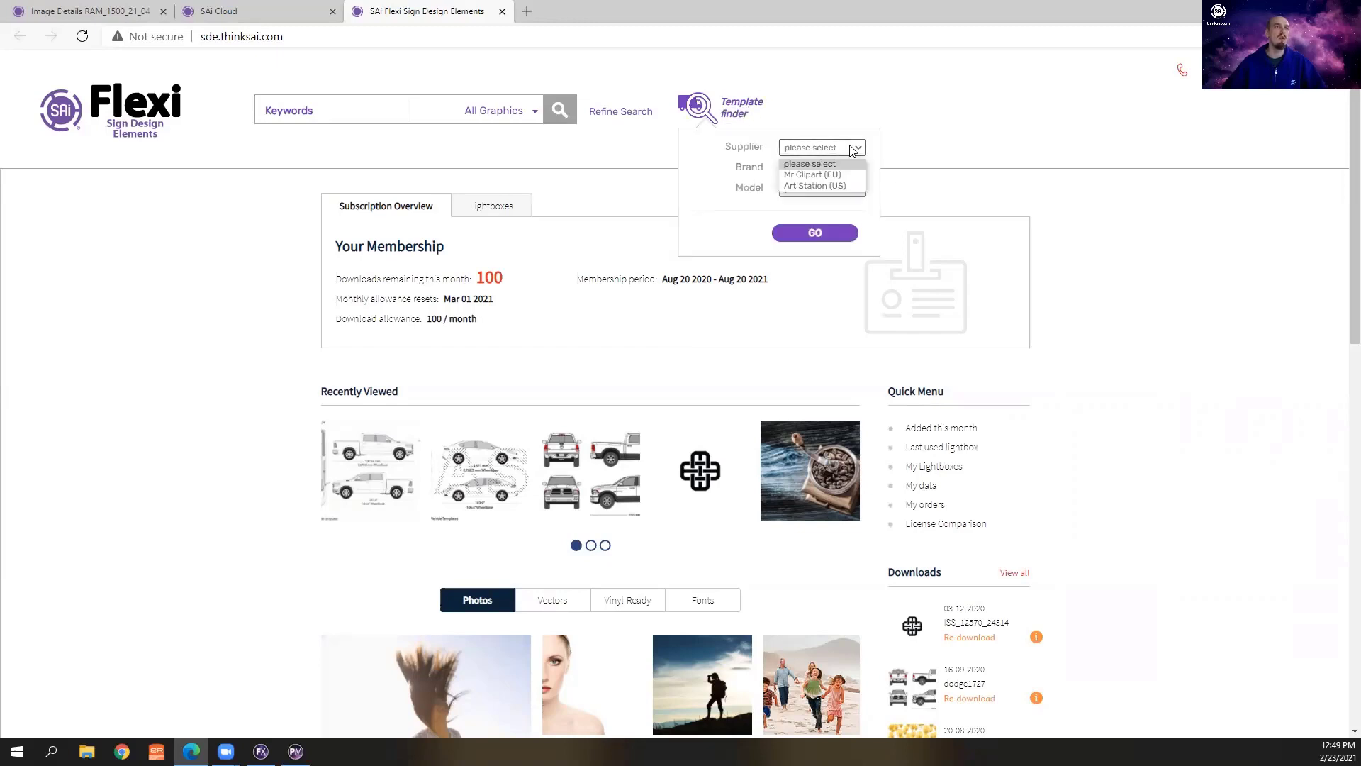
left_click(834, 187)
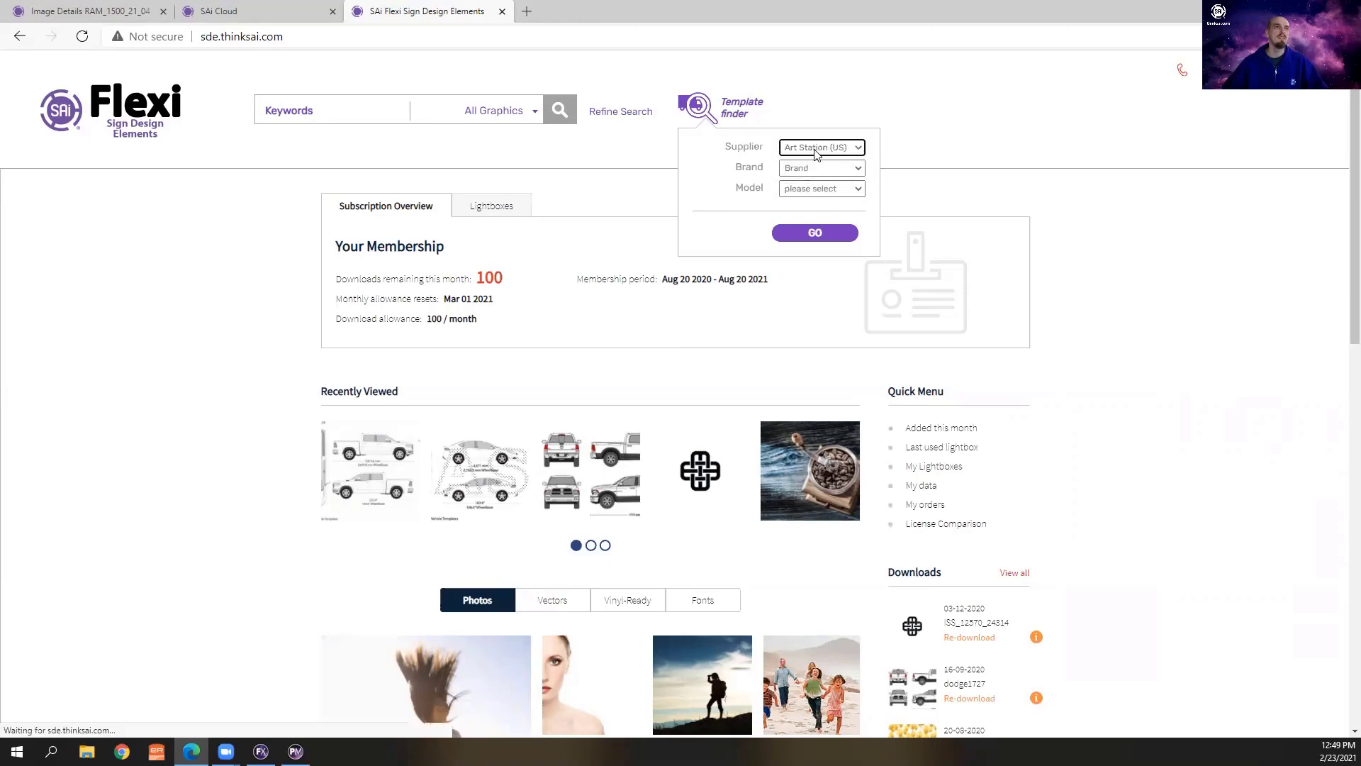
left_click(859, 169)
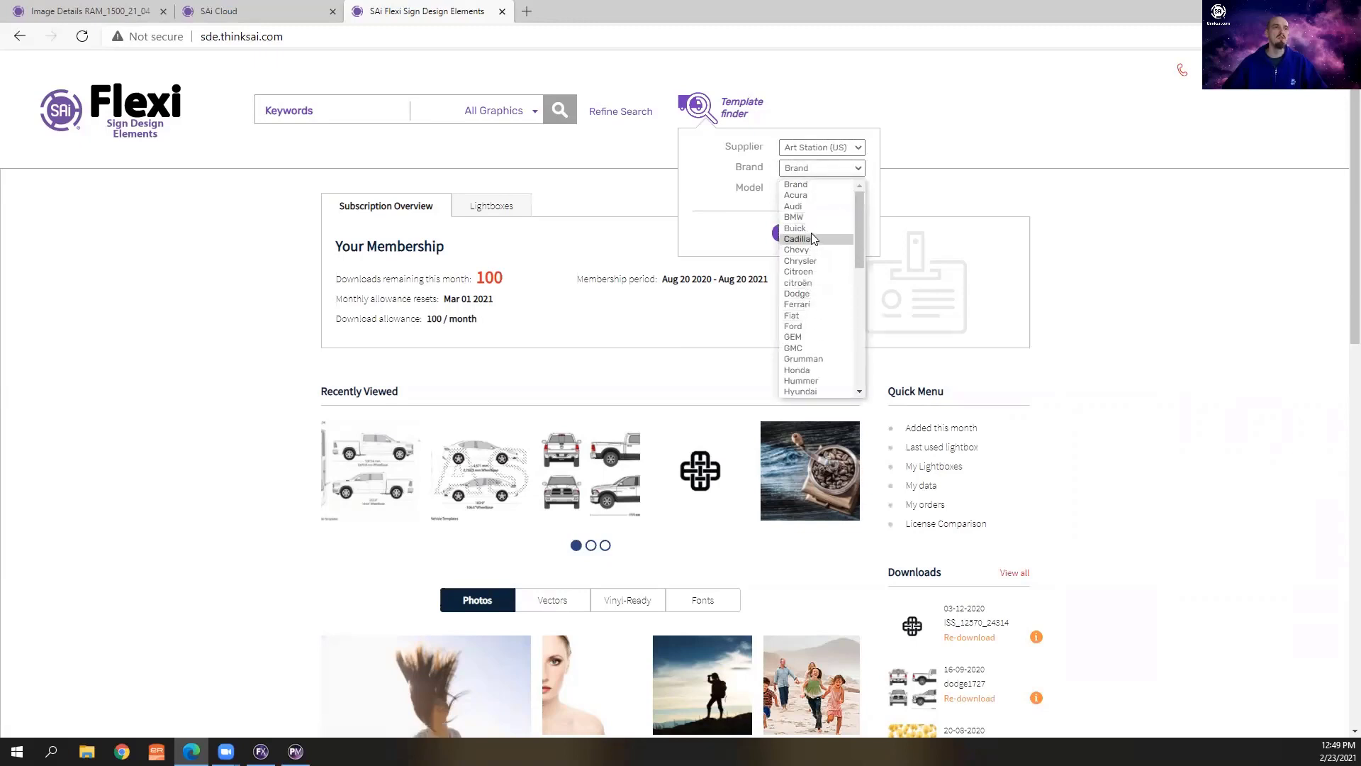
left_click(813, 328)
left_click(848, 189)
left_click(805, 346)
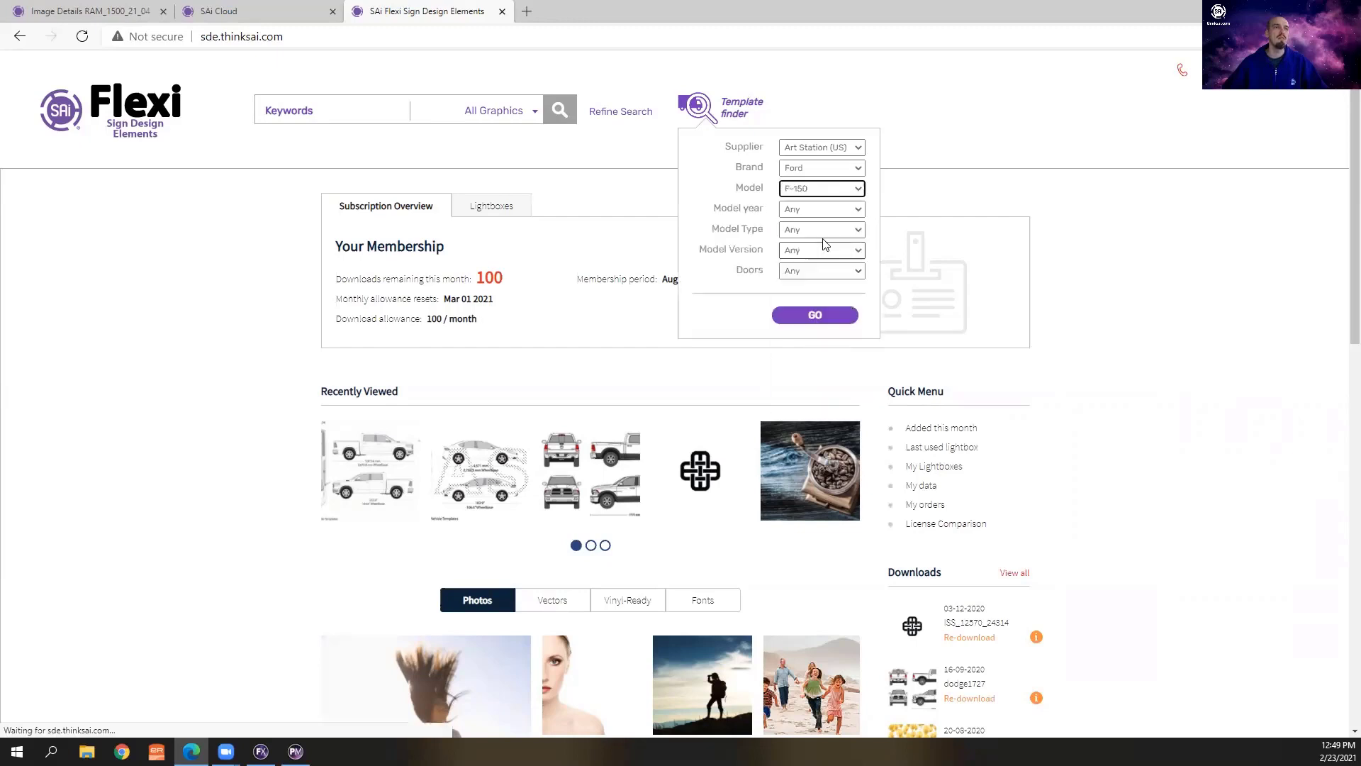
left_click(826, 210)
left_click(833, 226)
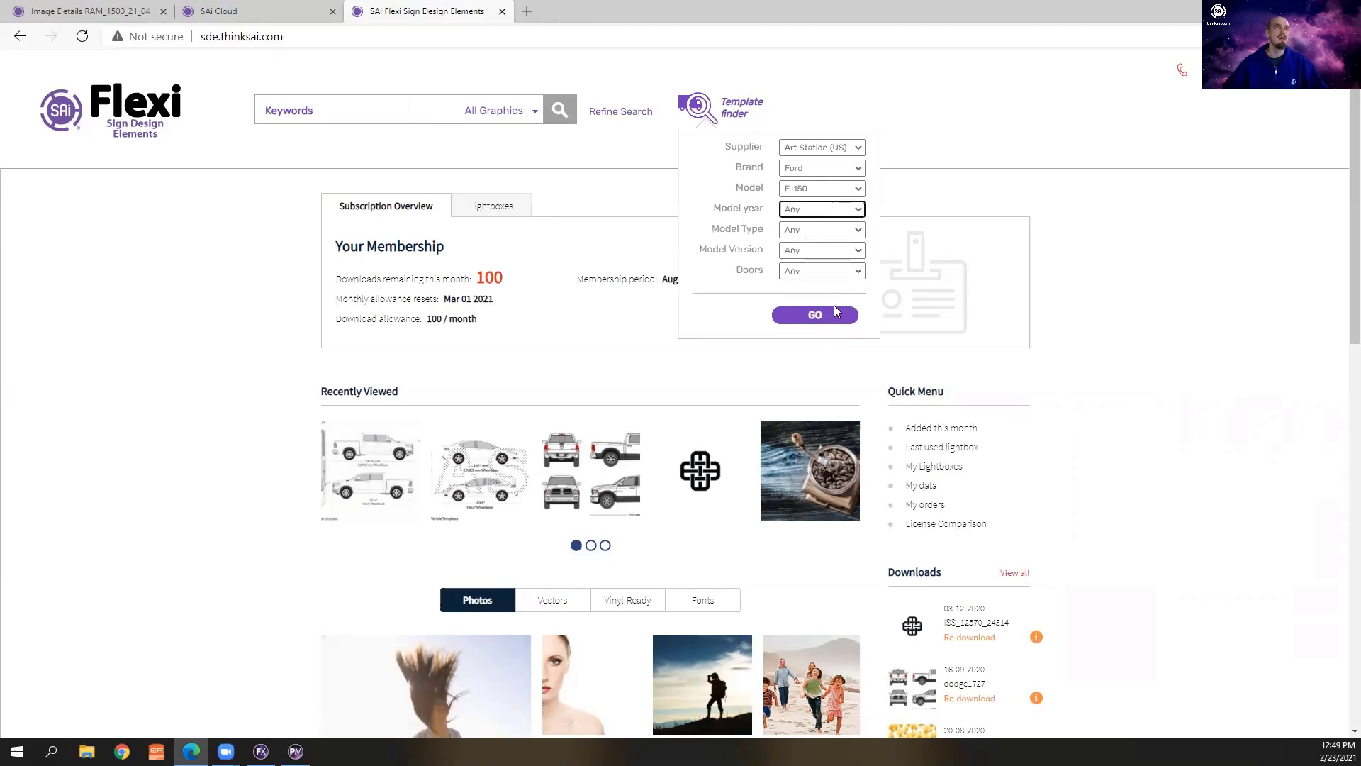
left_click(834, 318)
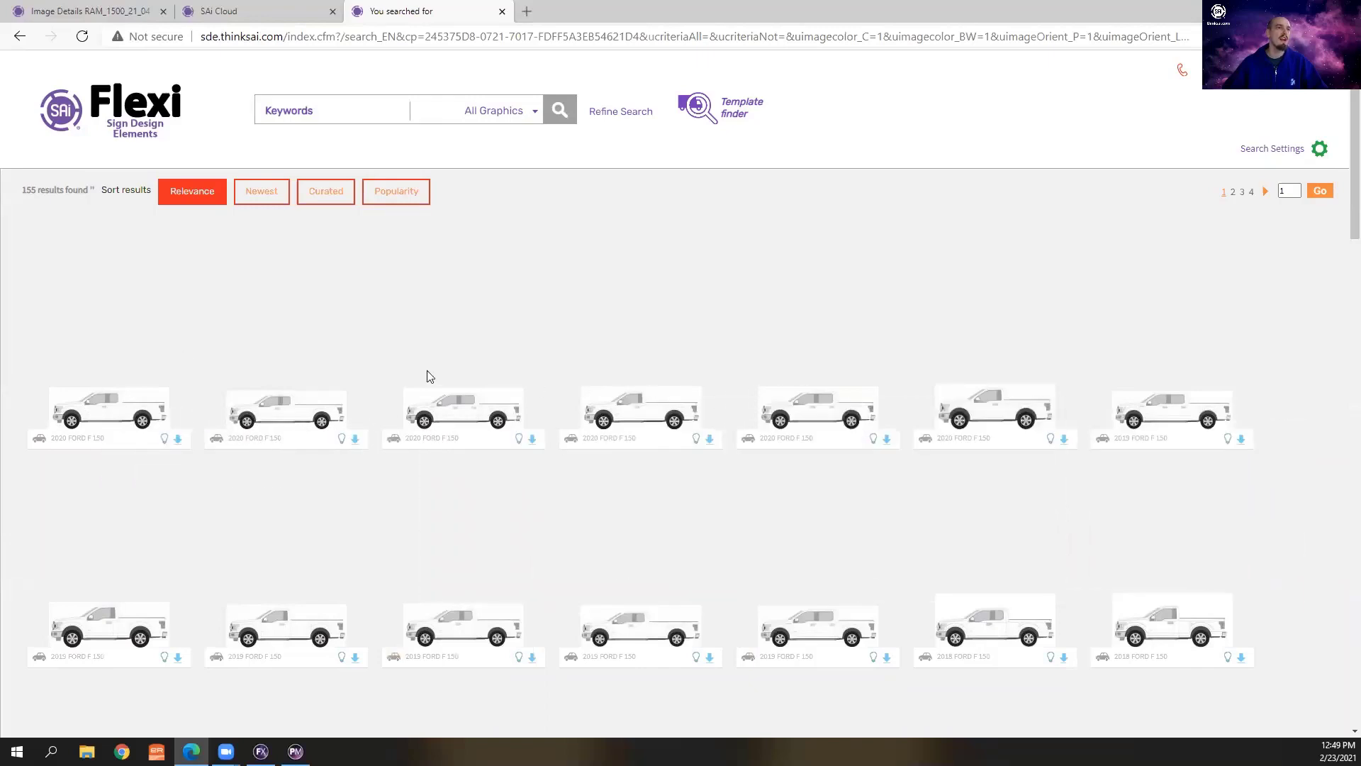
left_click(480, 436)
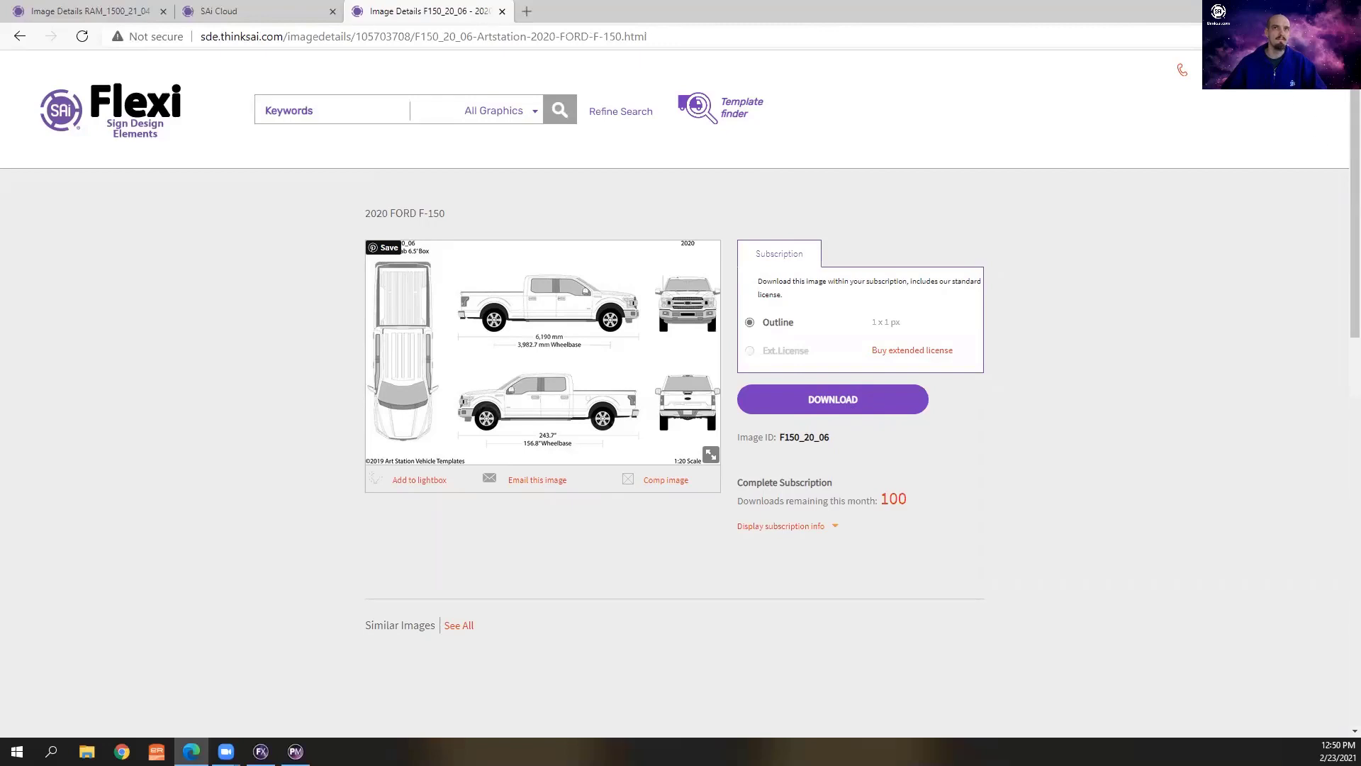
Switch to Flexi and open the vehicle template dodge1727.ai from the dodge1727 (2) folder in Recording files
key("alt+Tab")
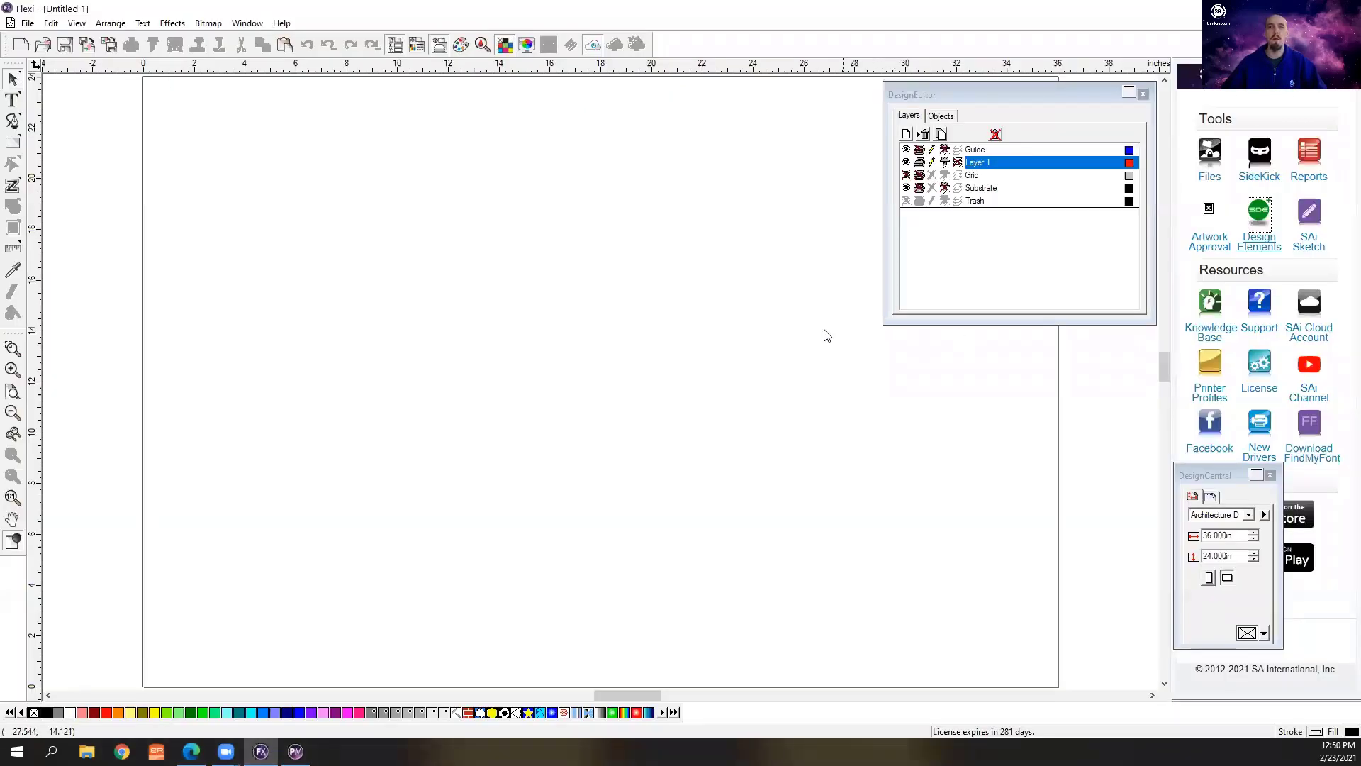
left_click(28, 23)
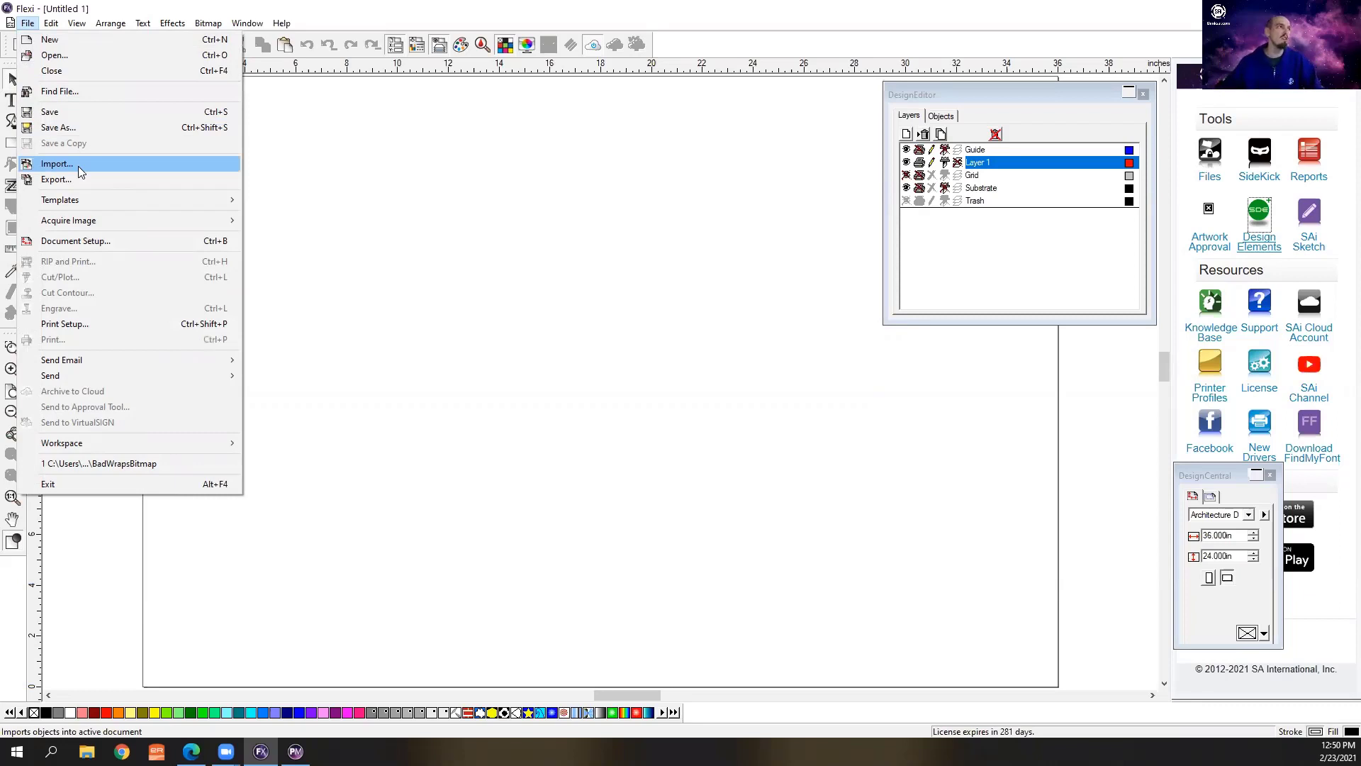
left_click(55, 56)
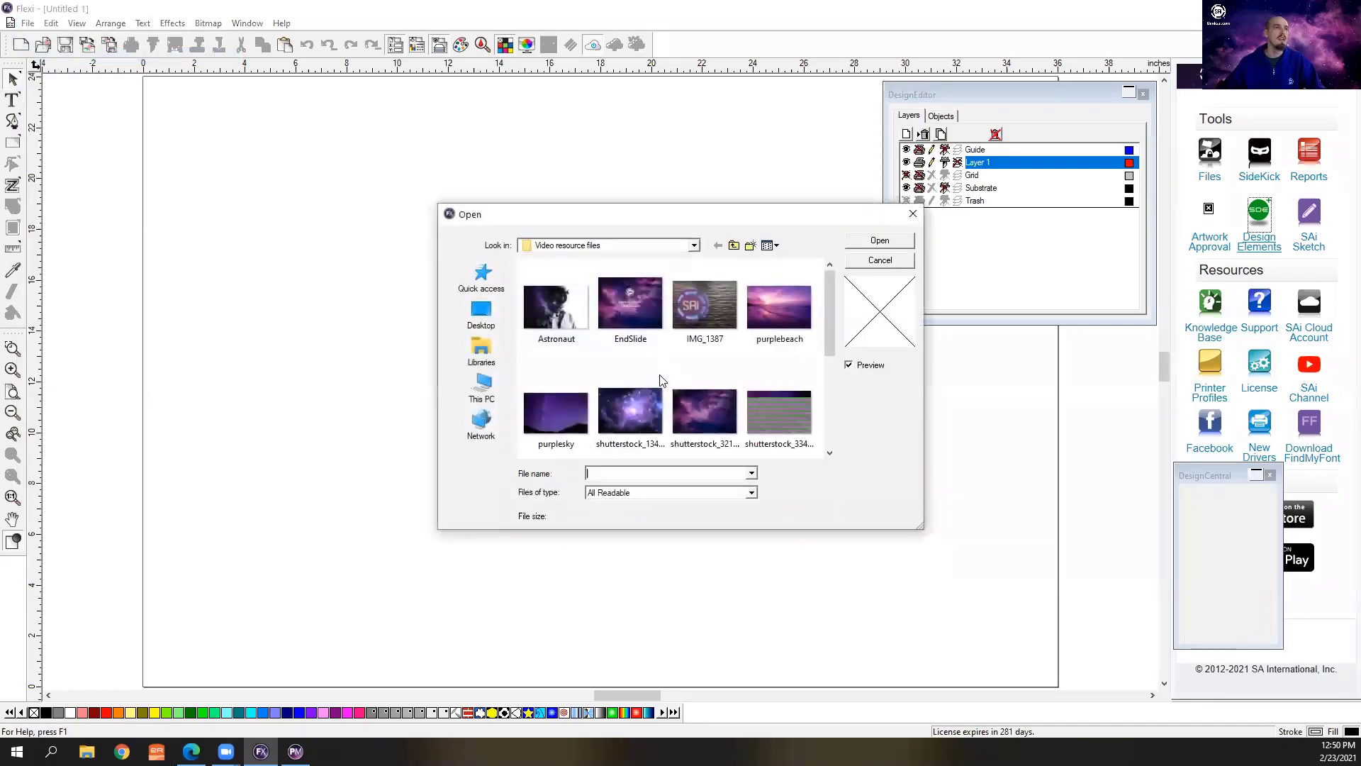
left_click(734, 246)
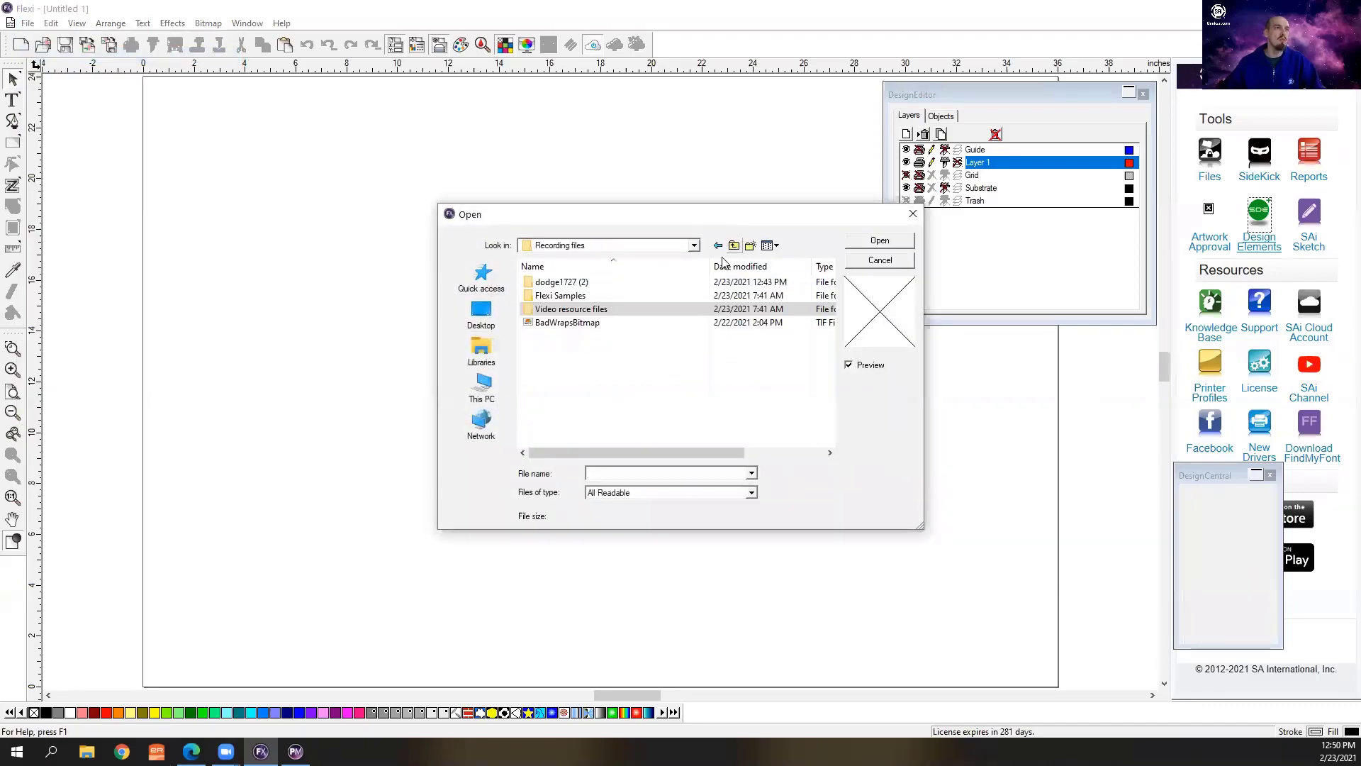
double_click(557, 286)
double_click(565, 285)
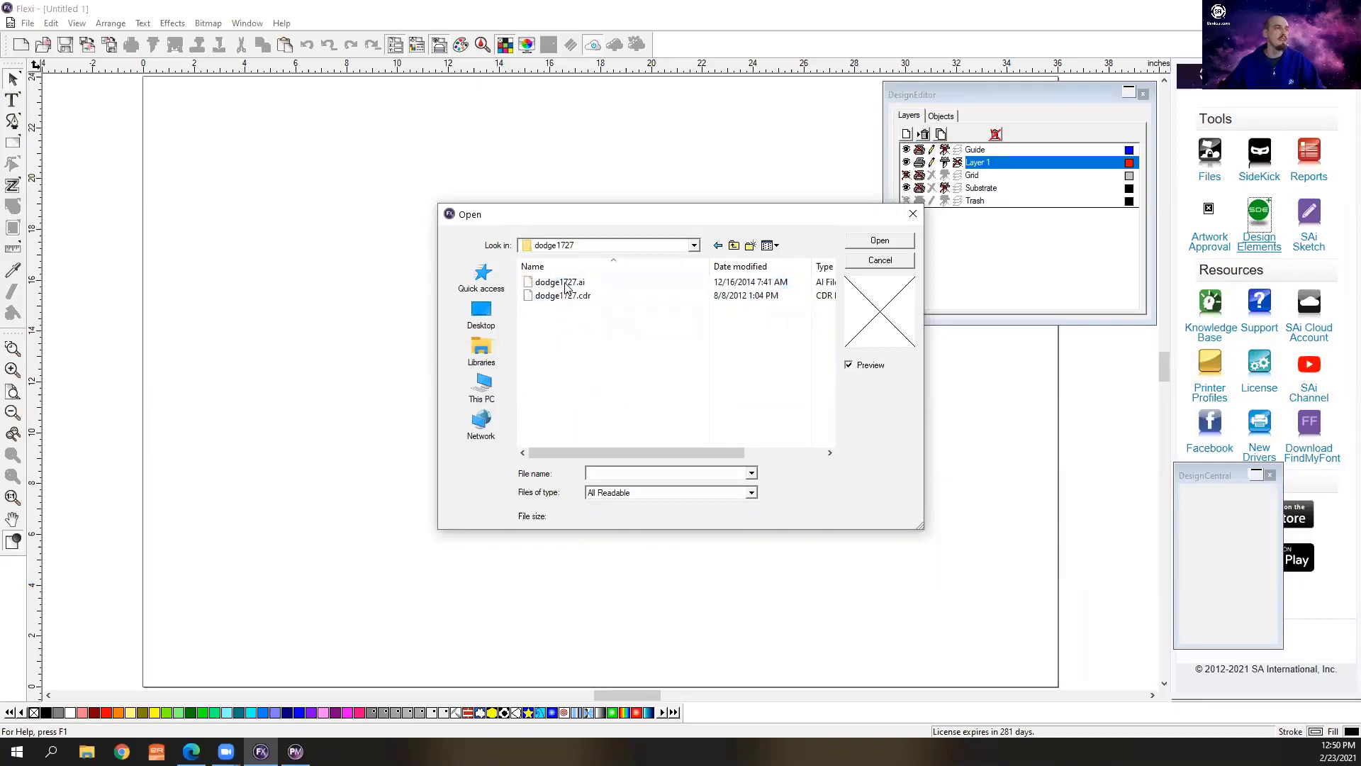
left_click(565, 285)
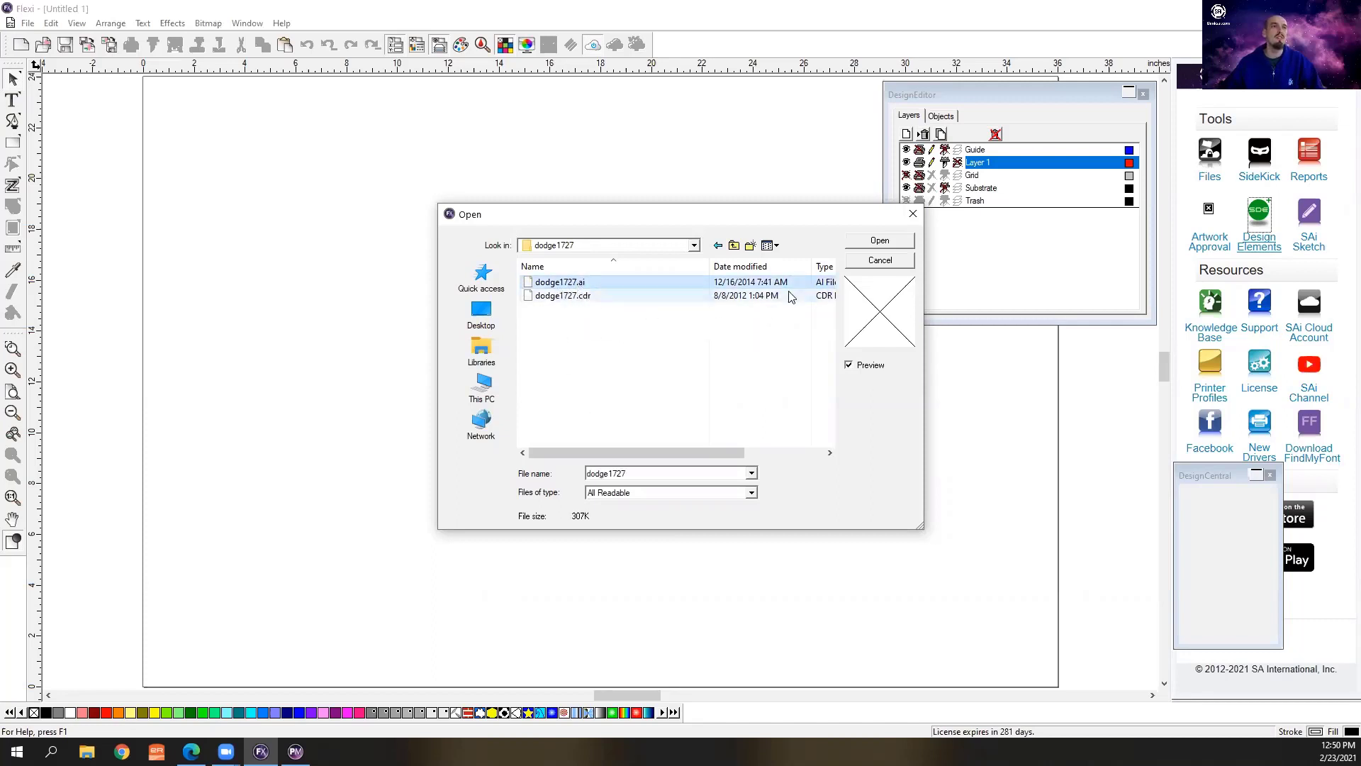
left_click(884, 246)
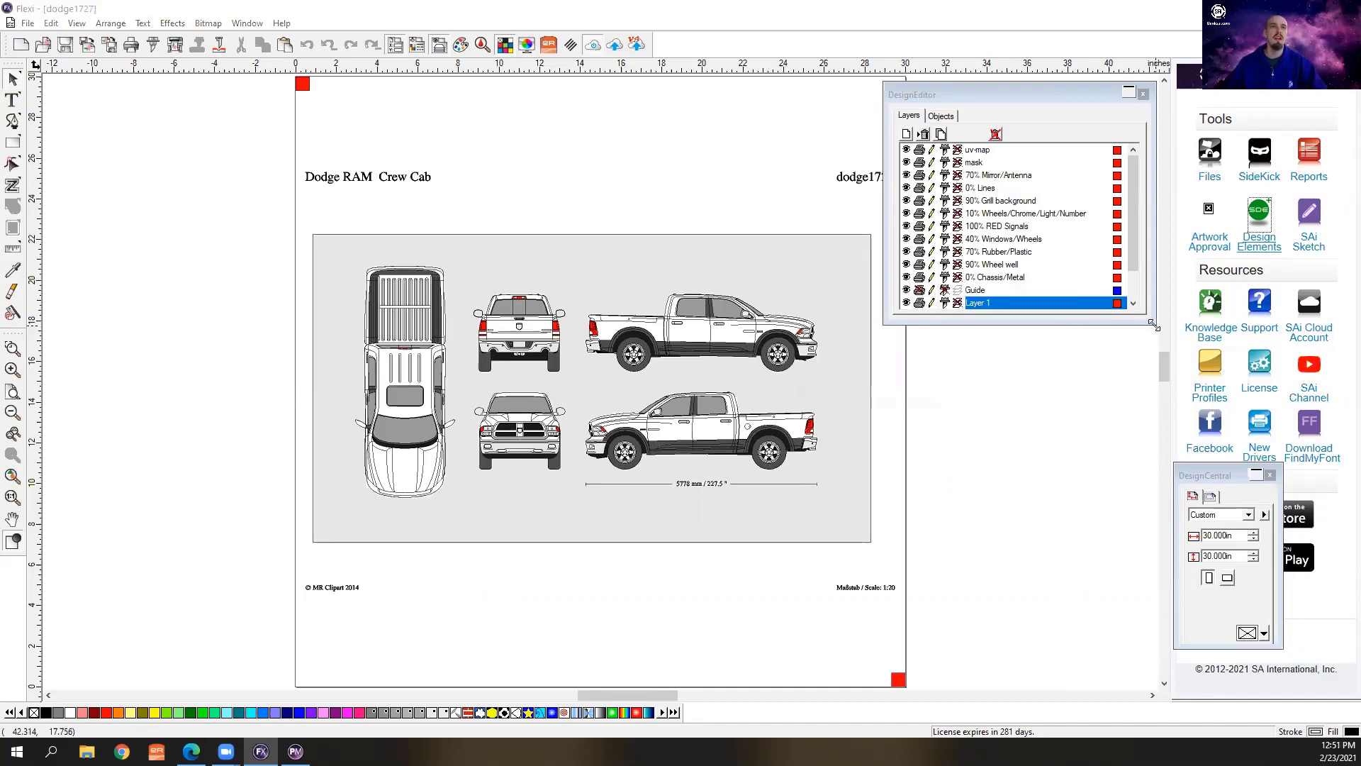
Enlarge the DesignEditor to fit the whole layer list and inspect the truck's rear view up close
left_click_drag(1153, 325, 1160, 393)
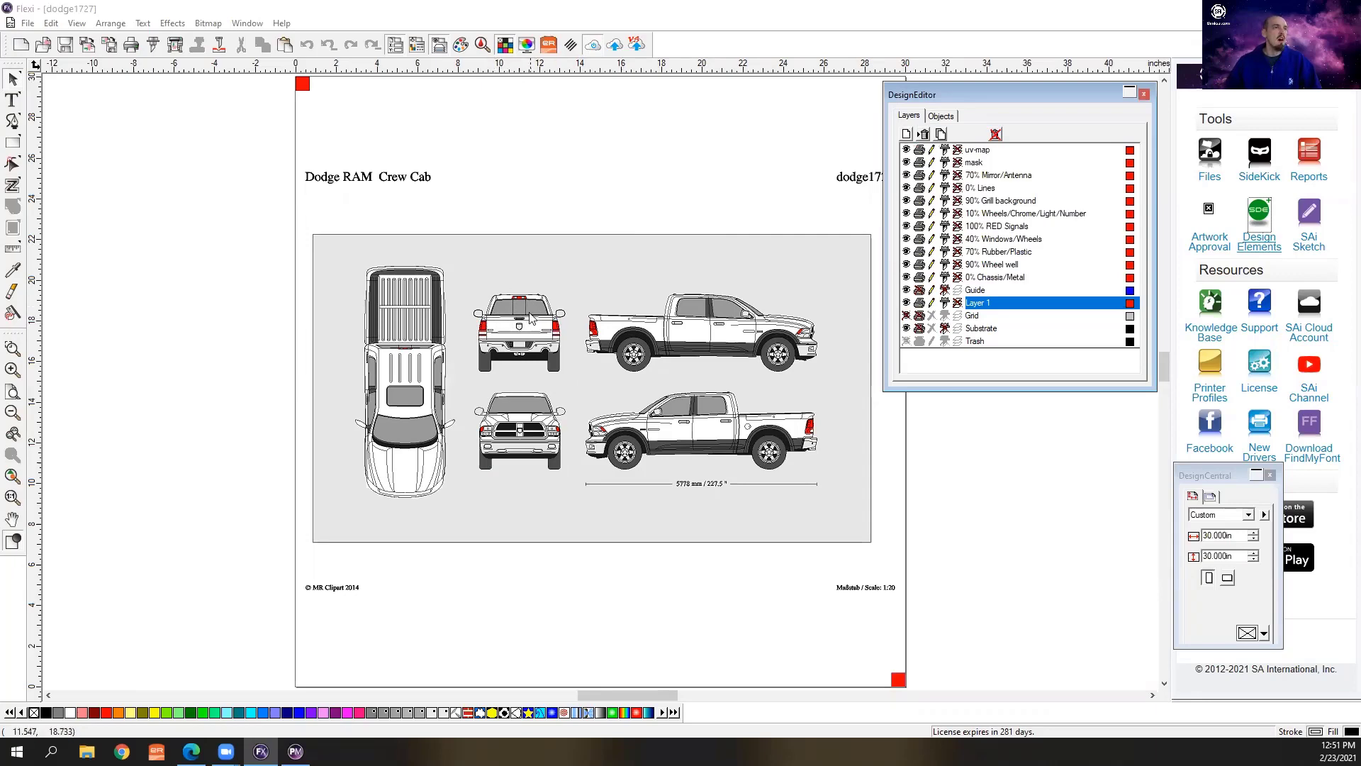
scroll(499, 312, "up", 5)
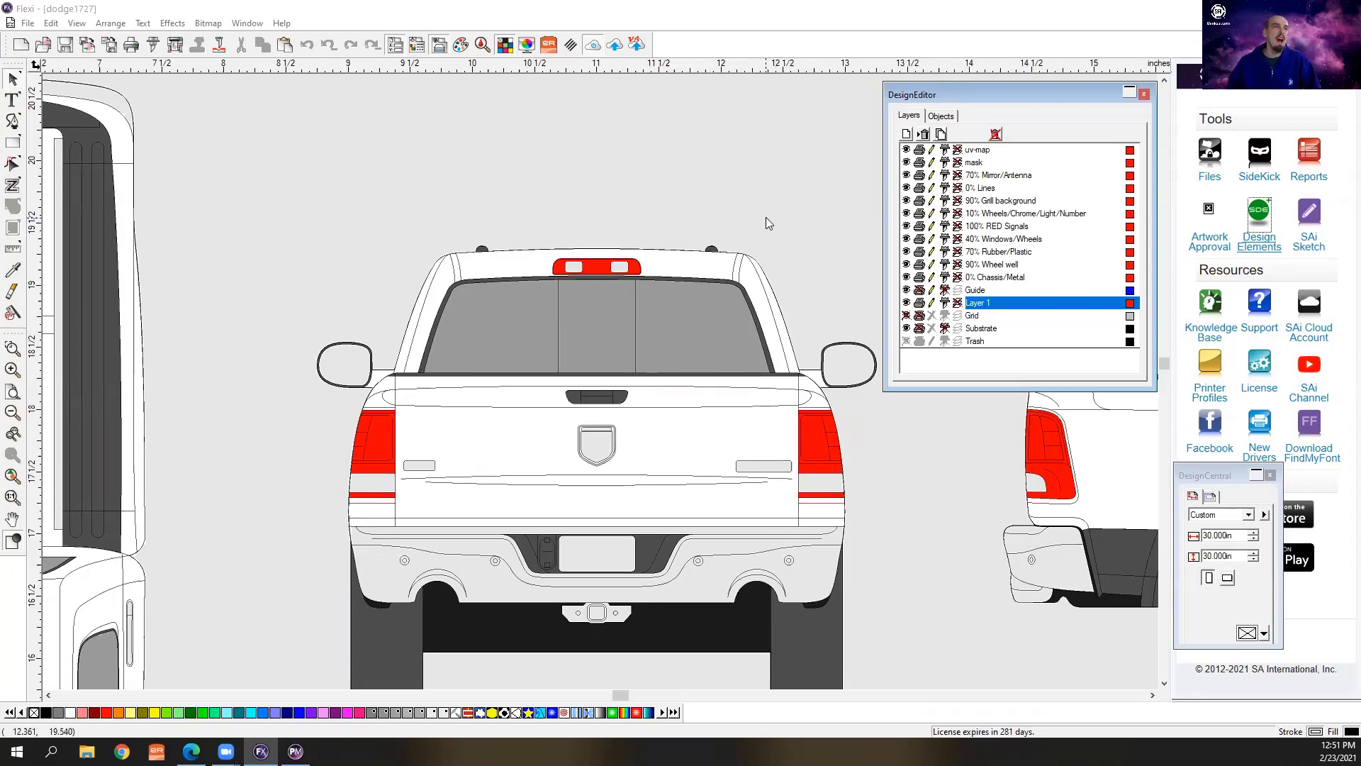
scroll(766, 217, "down", 3)
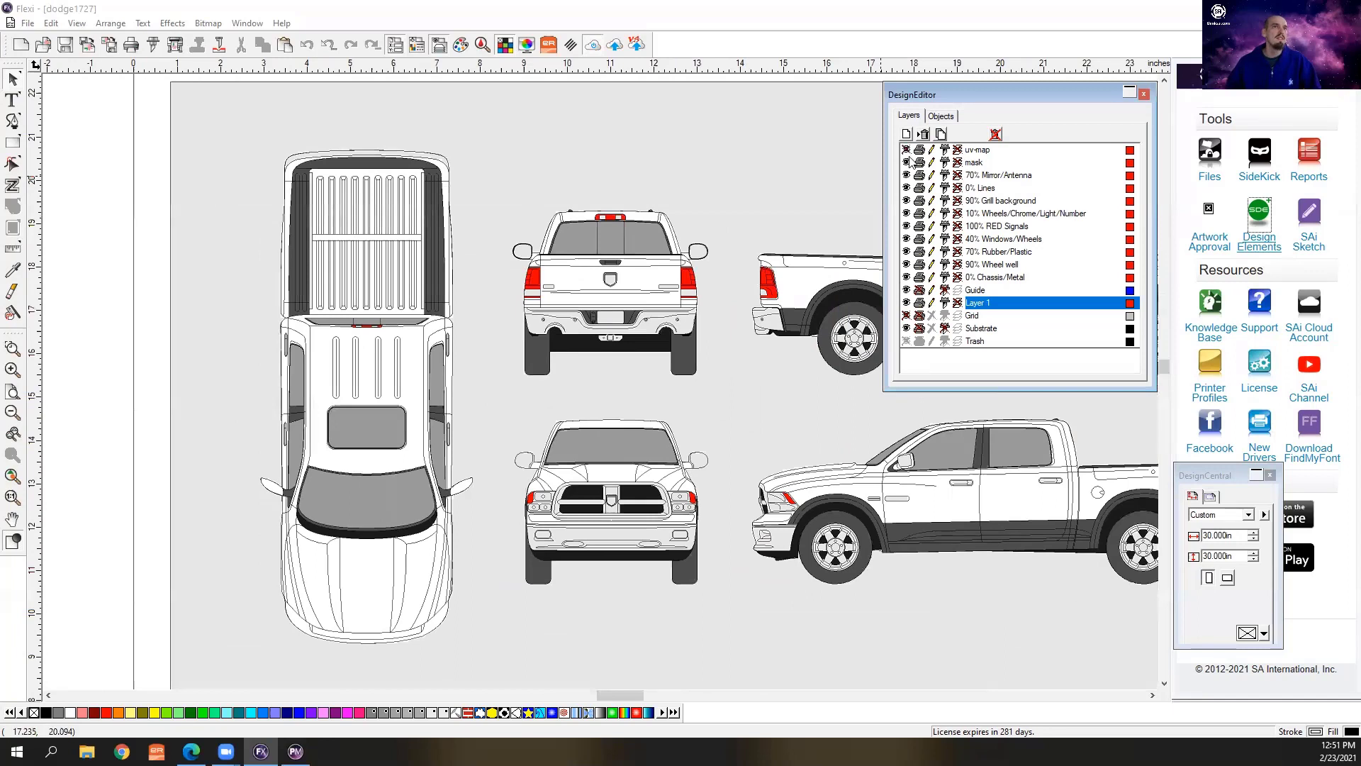
Hide all the truck template's artwork layers, from the mask down to 0% Chassis/Metal, except 40% Windows/Wheels
left_click(907, 163)
left_click(906, 175)
left_click(907, 188)
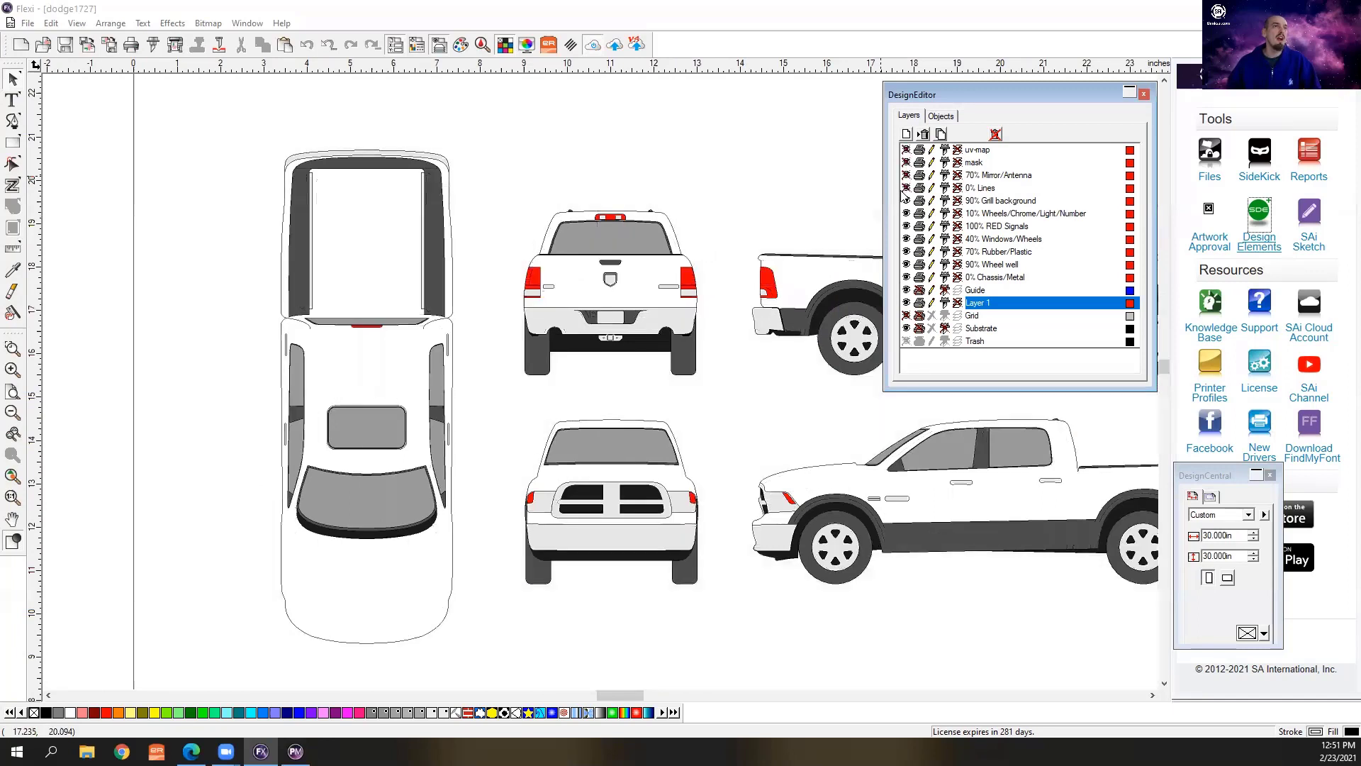
left_click(906, 200)
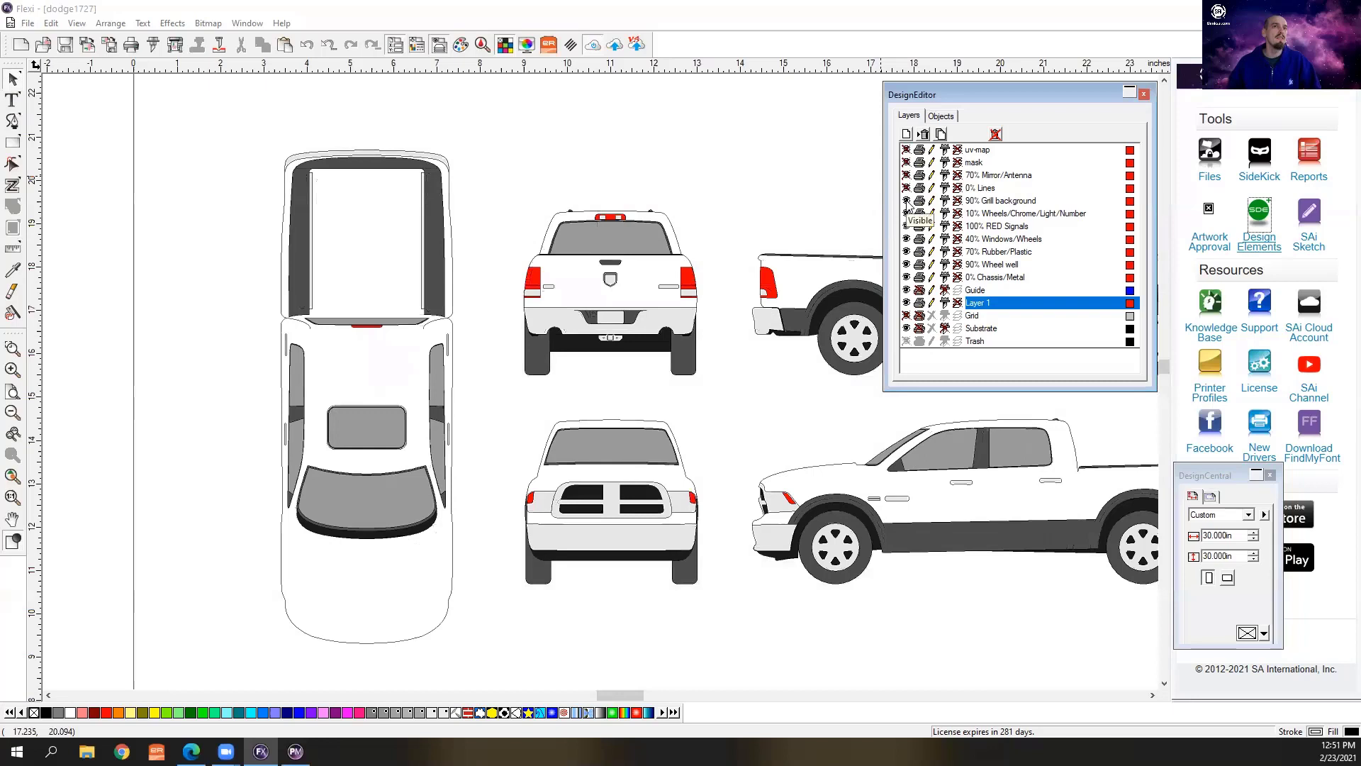
left_click(906, 213)
left_click(907, 226)
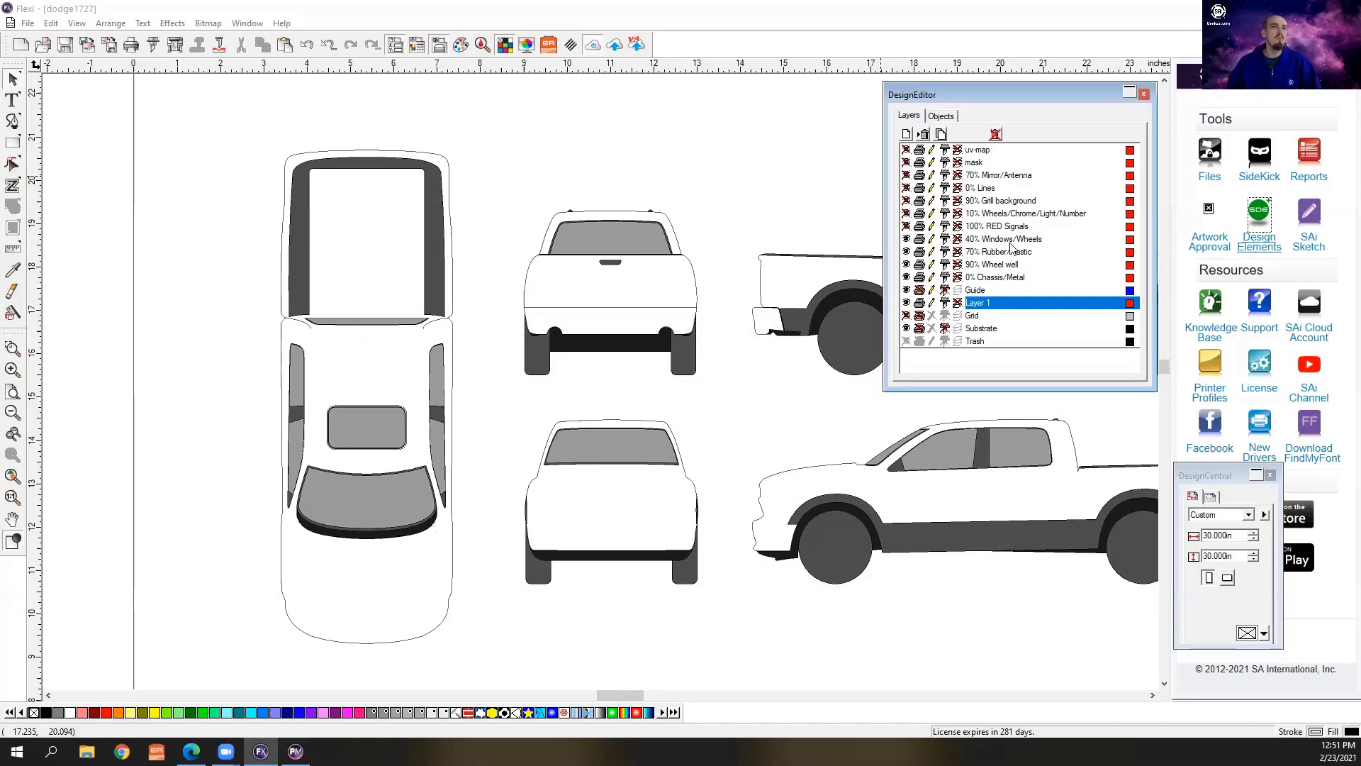
left_click(907, 251)
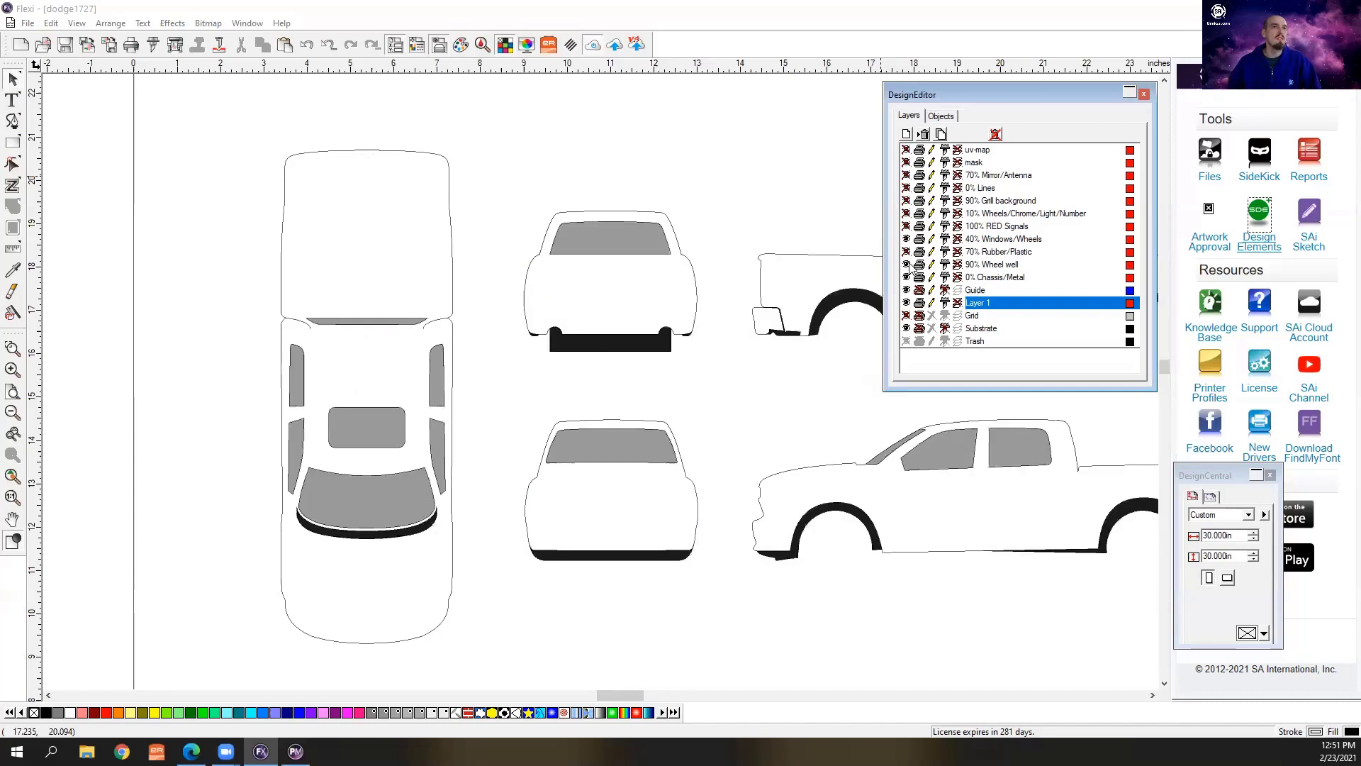
left_click(907, 265)
left_click(907, 277)
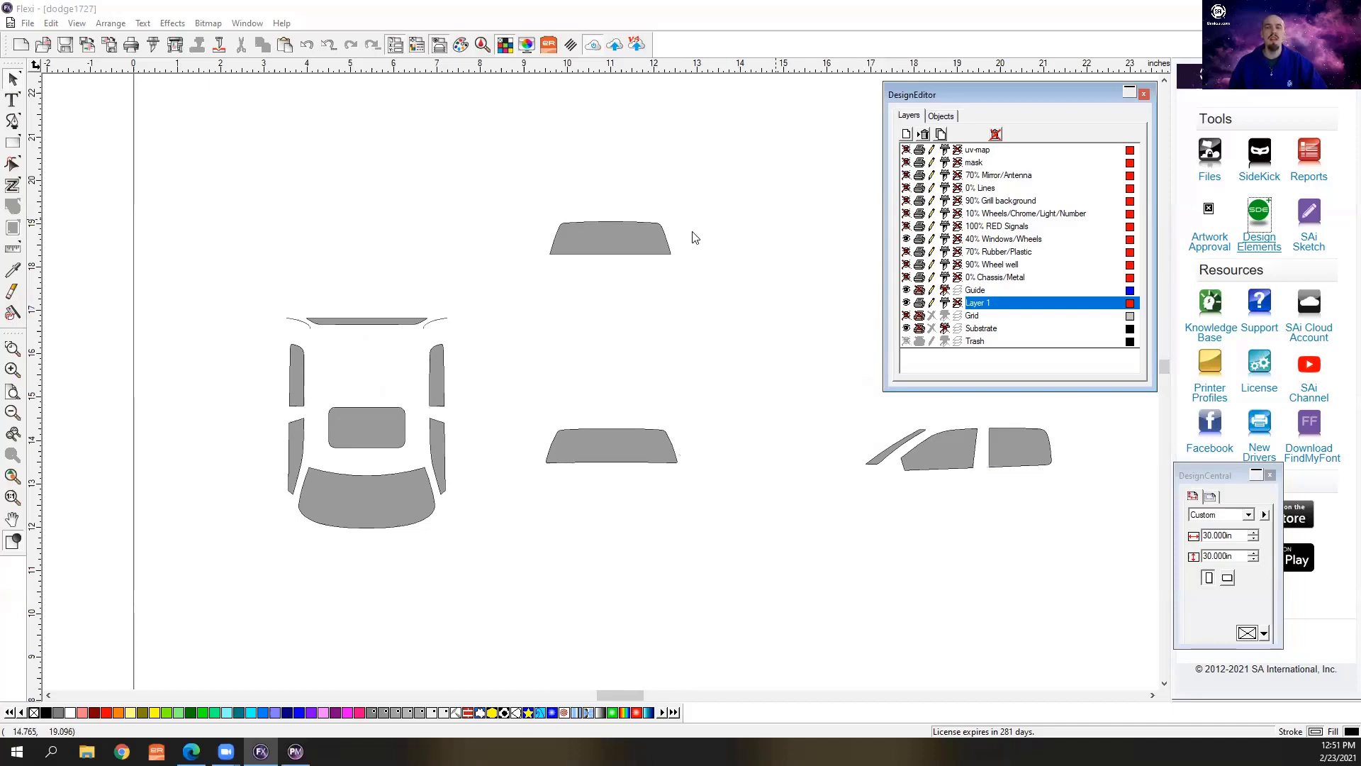
left_click(592, 199)
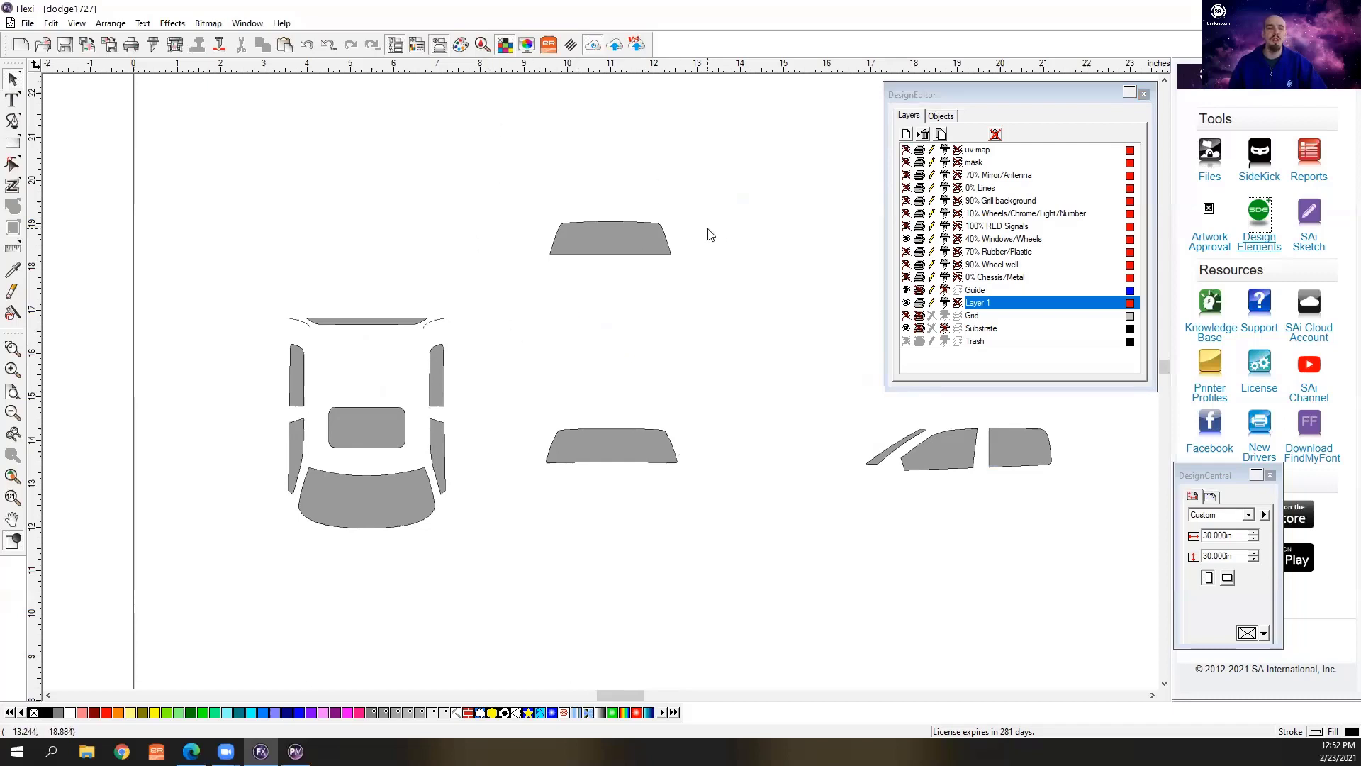
left_click(591, 222)
left_click(575, 204)
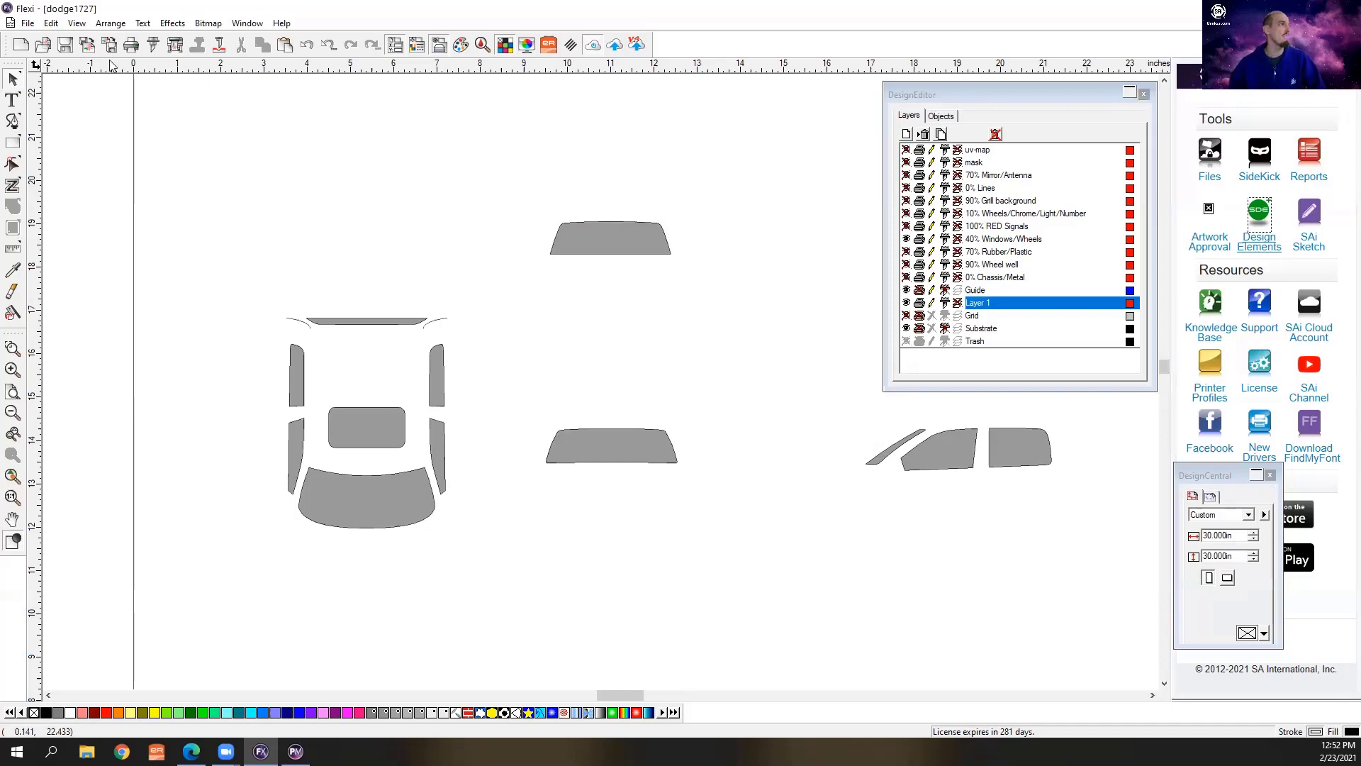
Import the shutterstock_730 hexagon-grid image from the Video resource files folder and place it over the truck's rear window
left_click(28, 23)
left_click(71, 166)
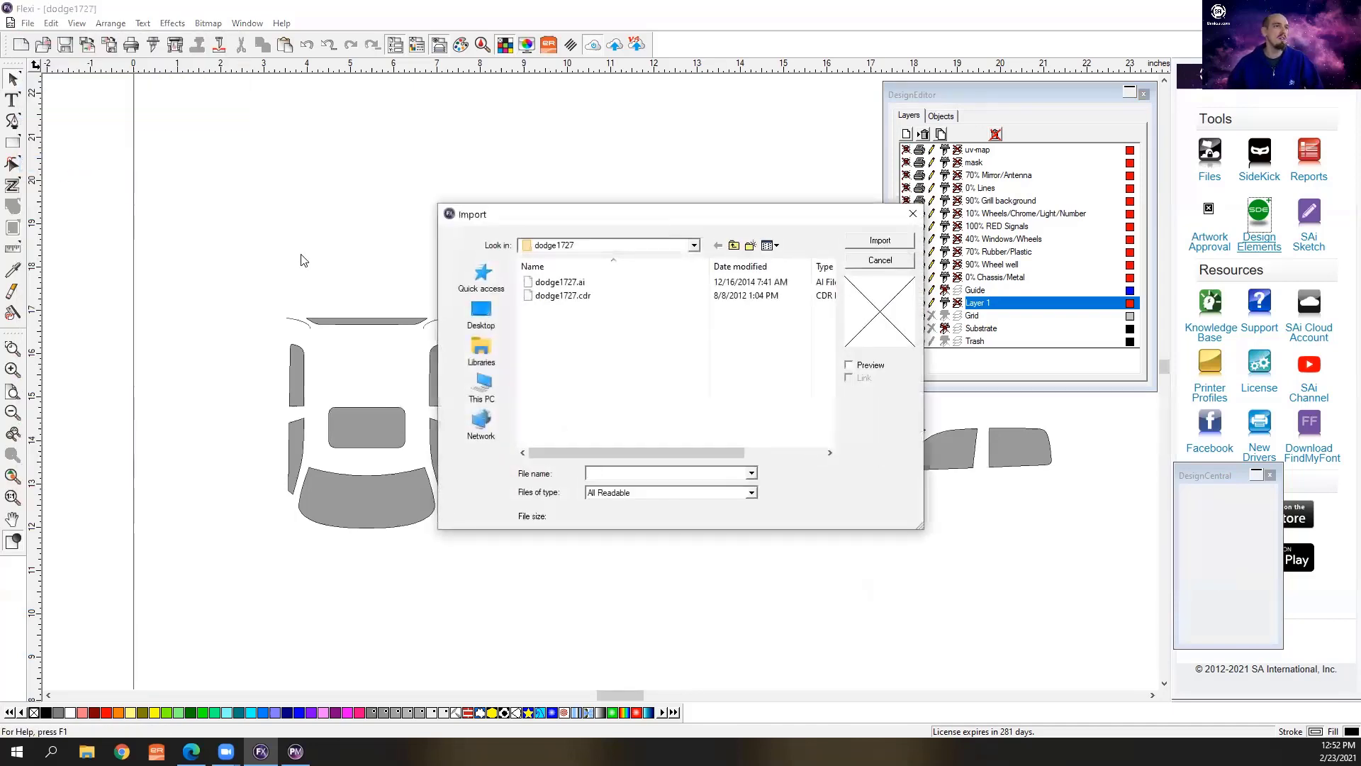
left_click(735, 246)
left_click(736, 247)
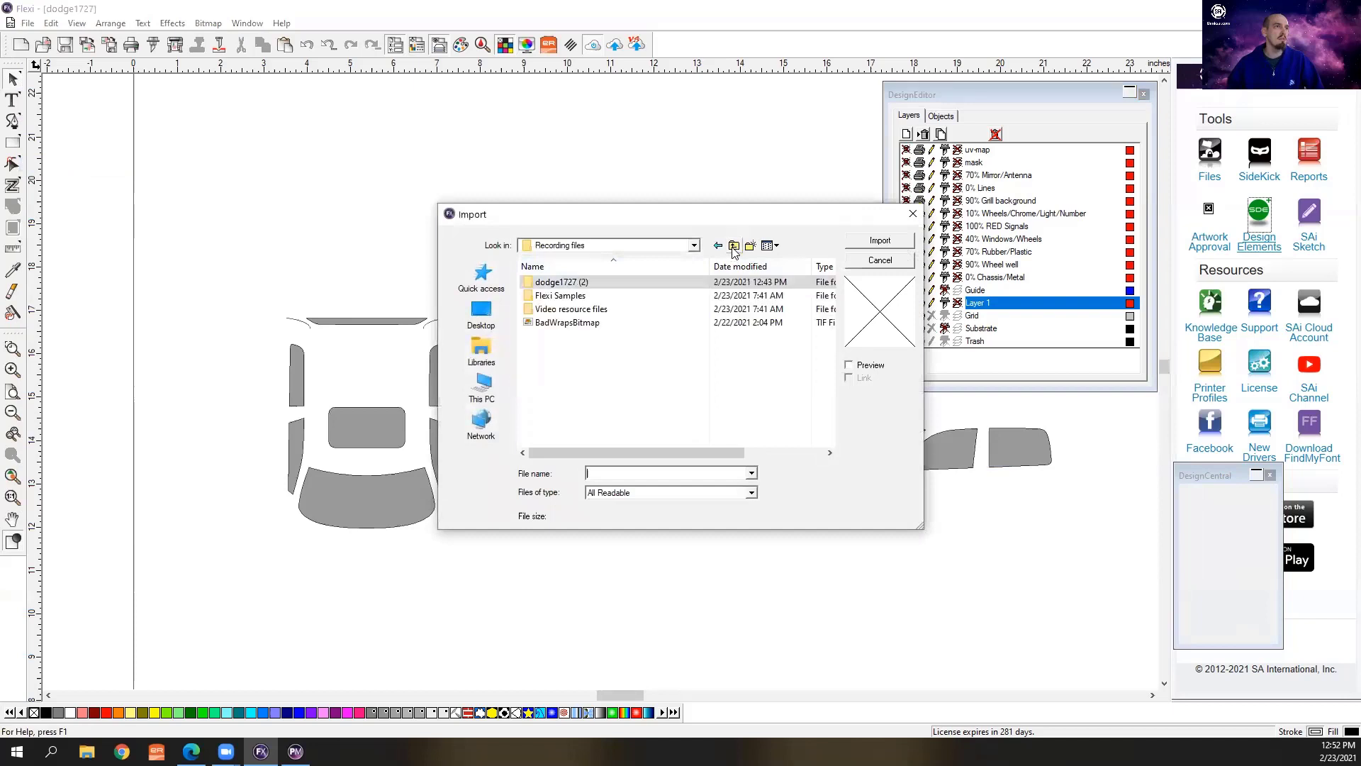
double_click(591, 314)
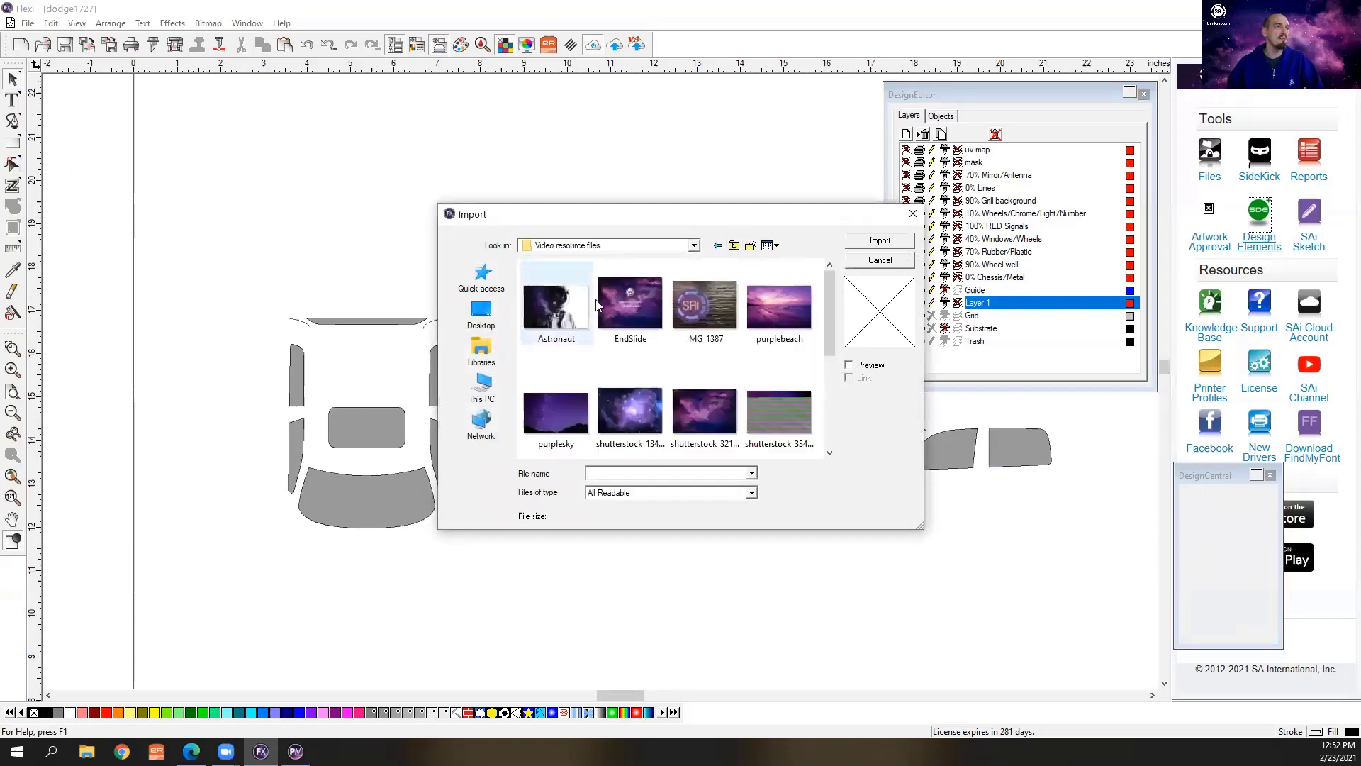
scroll(714, 418, "down", 1)
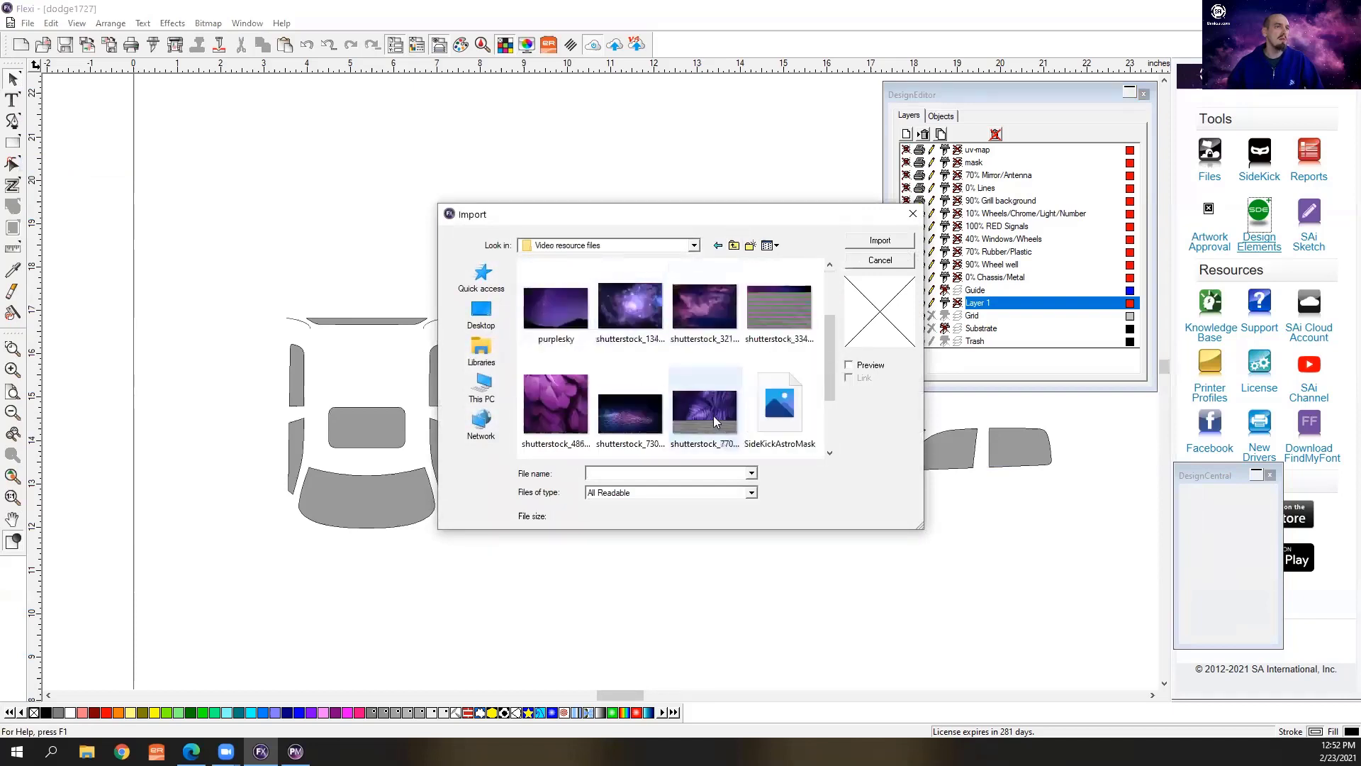
left_click(615, 412)
left_click(871, 246)
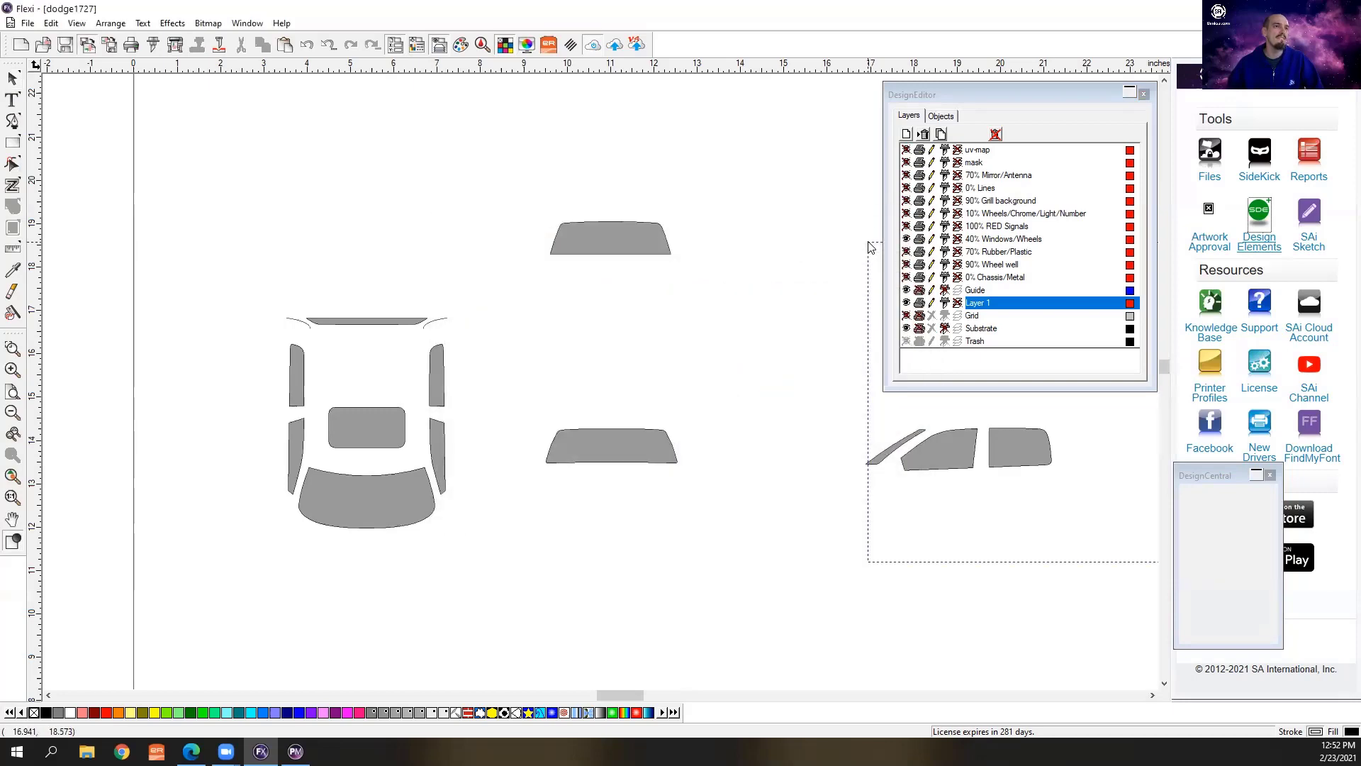
left_click(426, 112)
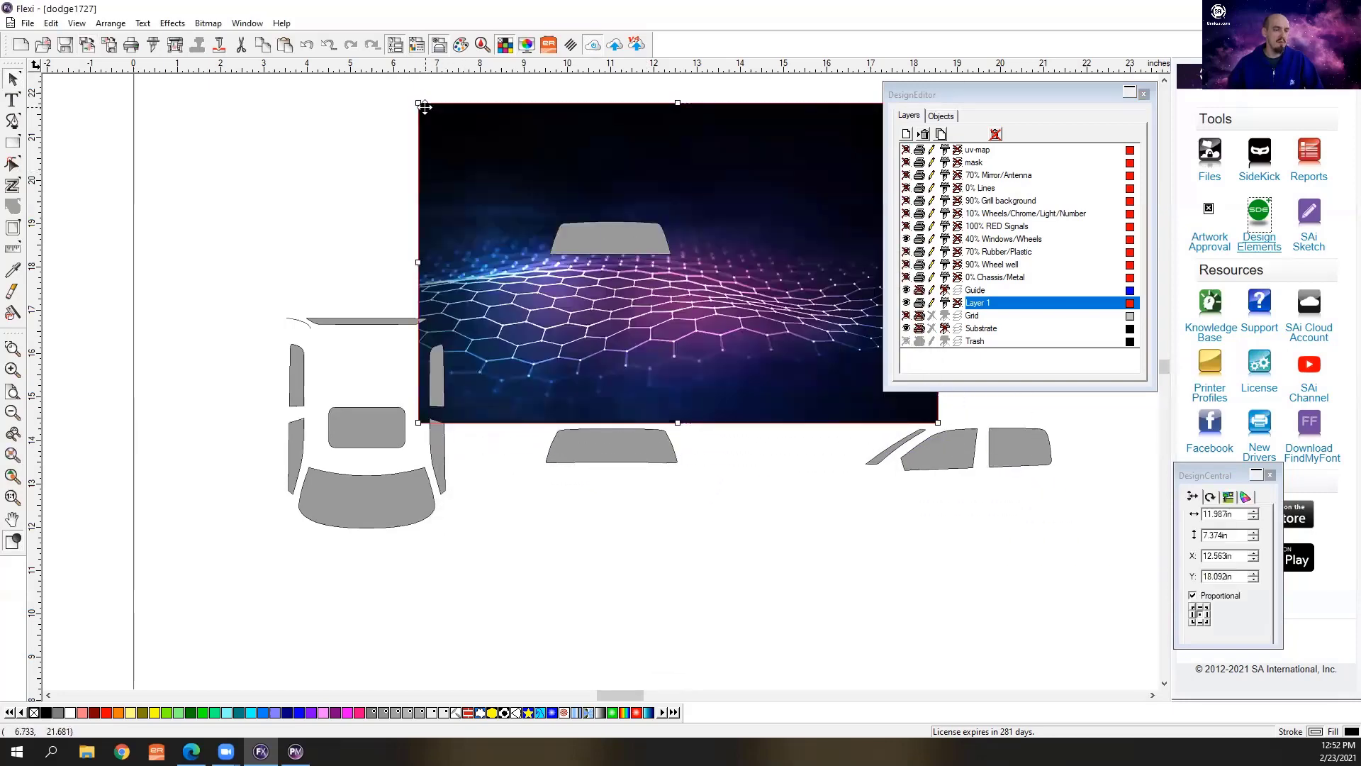
Scale the imported background to about 3.24 x 1.99 in and position it so it fully covers the rear window shape
left_click_drag(464, 135, 732, 295)
left_click_drag(788, 343, 571, 219)
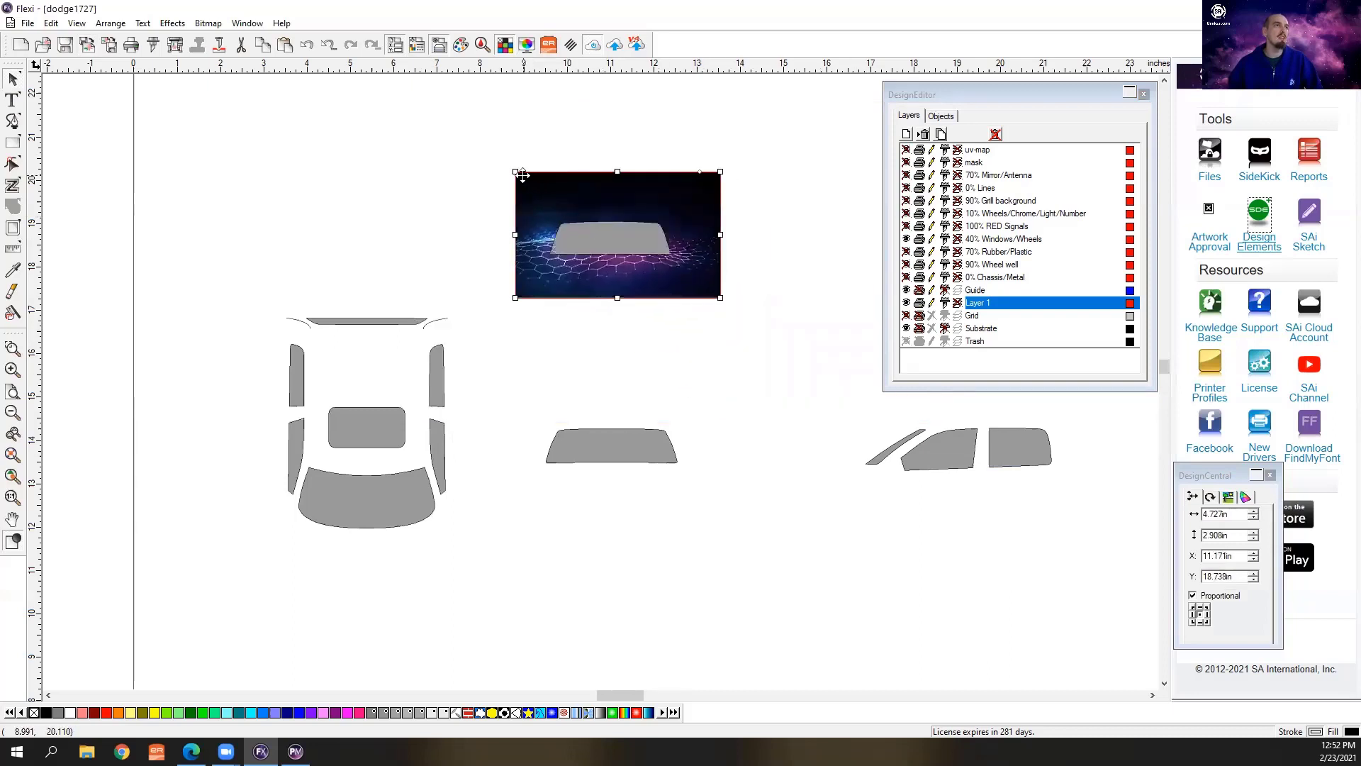
left_click_drag(515, 171, 580, 212)
left_click_drag(710, 258, 627, 209)
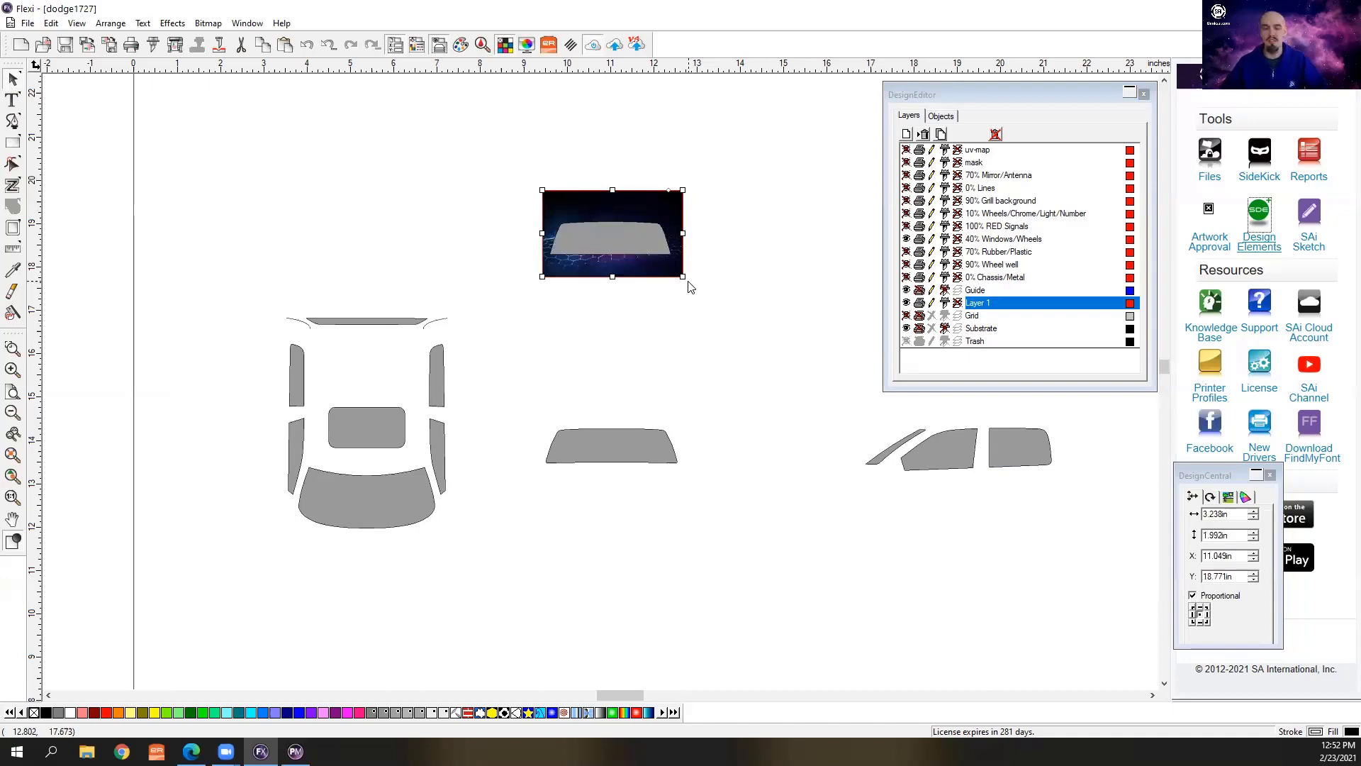
Try to mask the background image with the rear window shape, and undo the attempt
left_click_drag(529, 153, 707, 287)
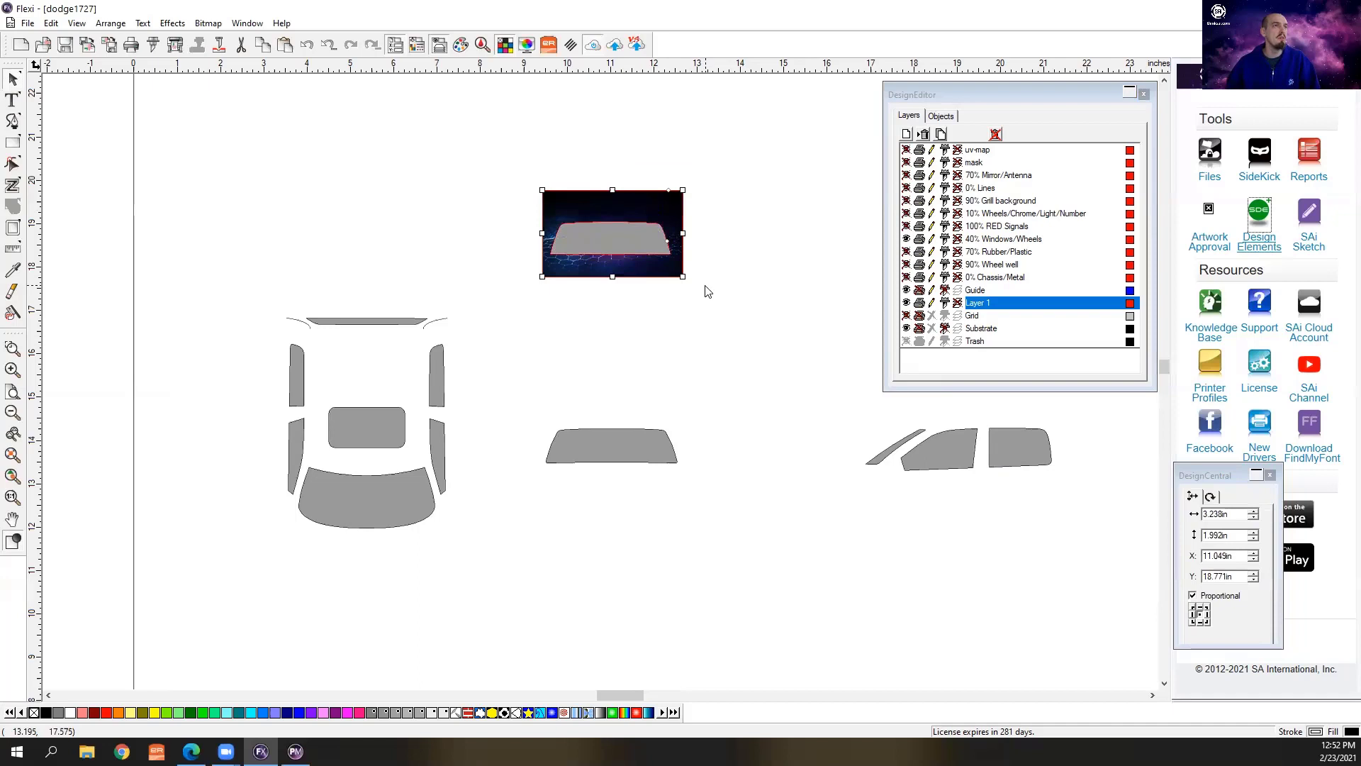
left_click(76, 23)
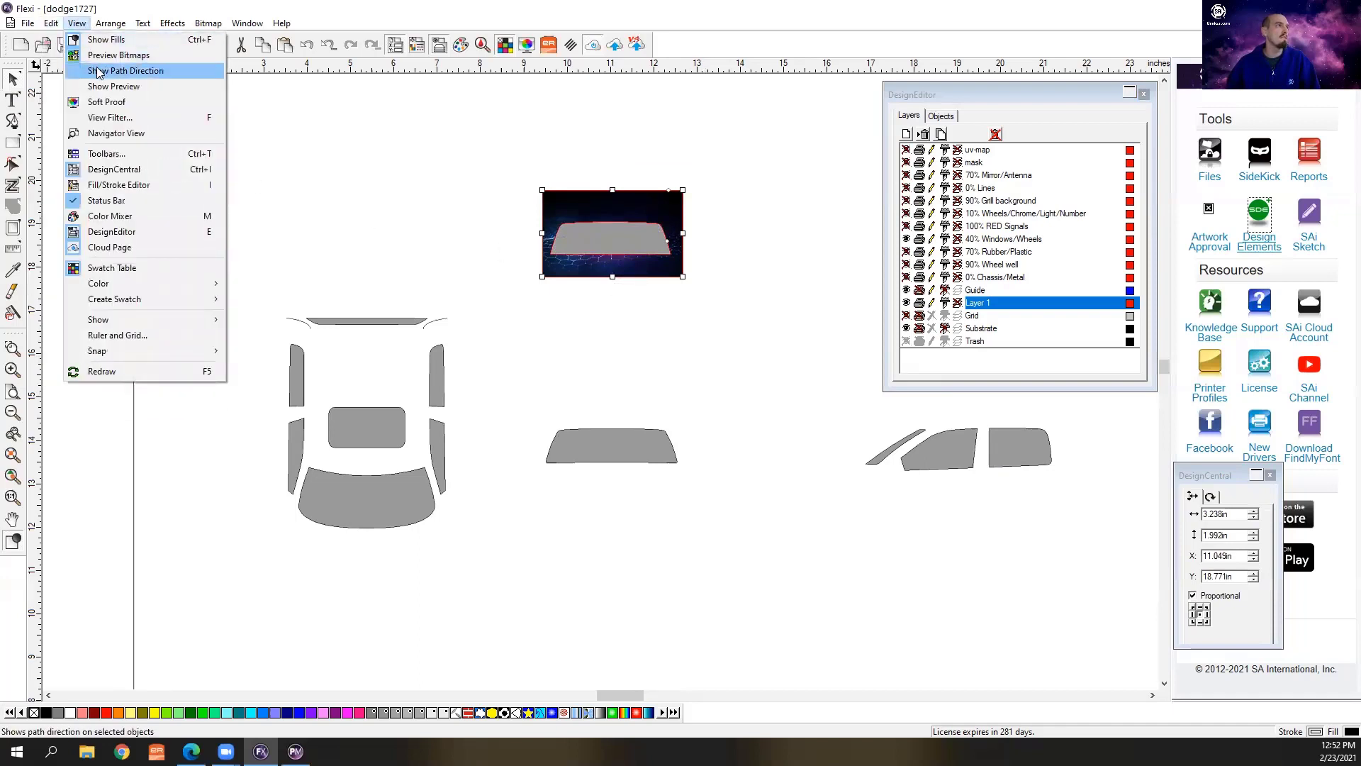
mouse_move(110, 24)
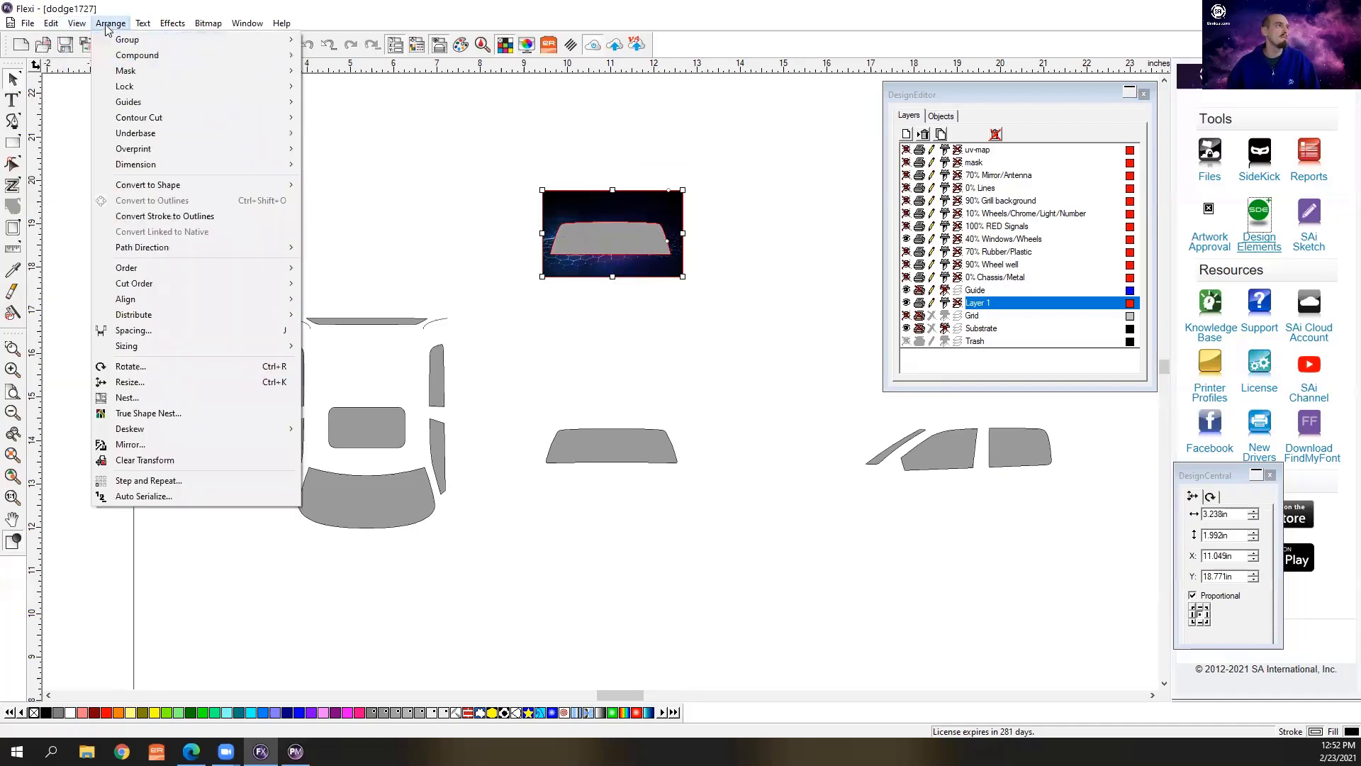
left_click(320, 77)
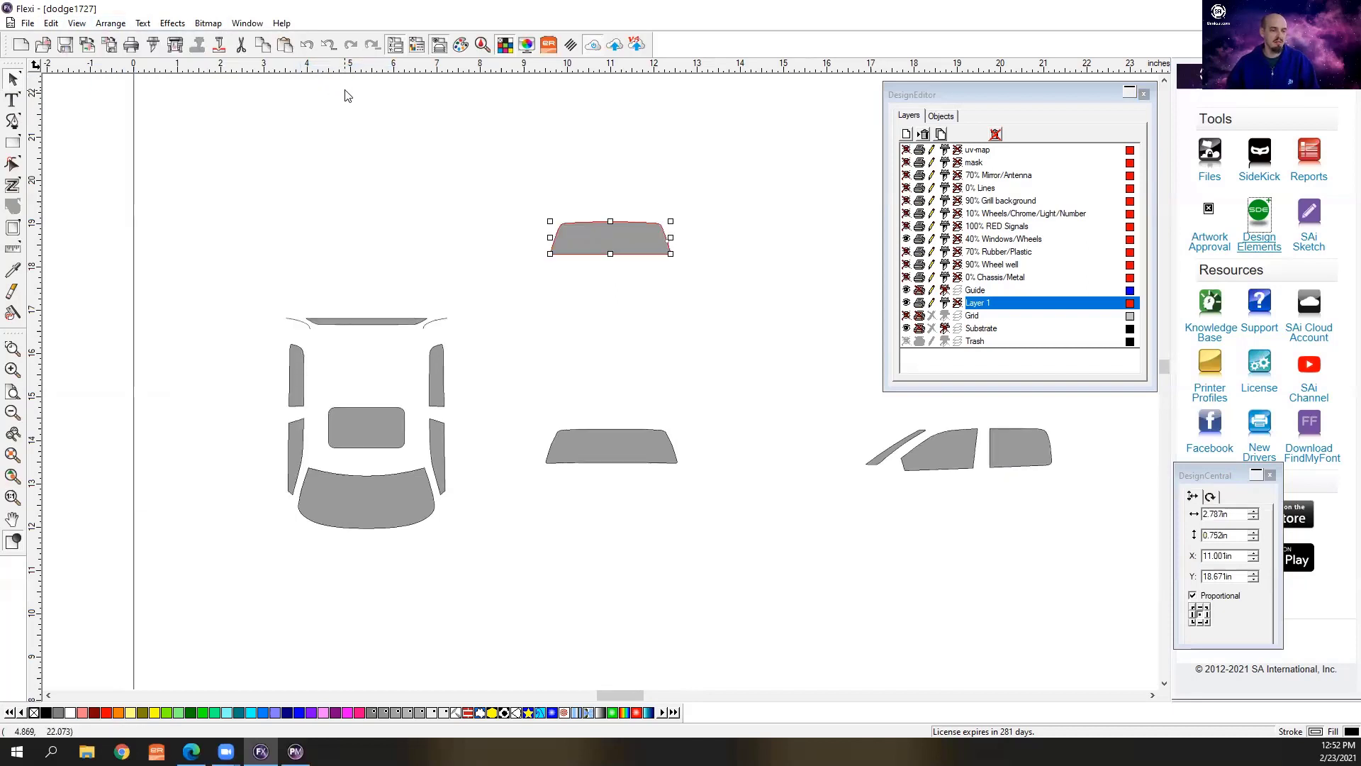
key("ctrl+z")
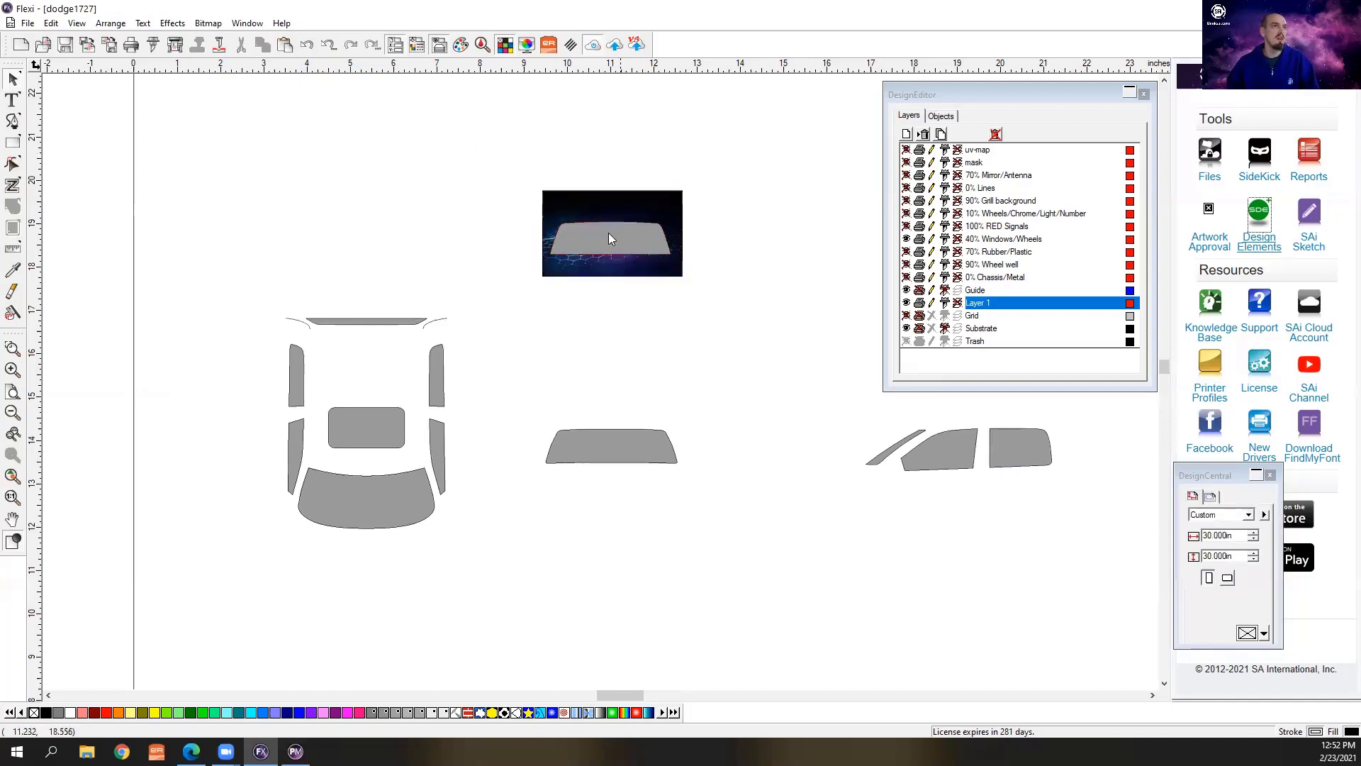
Mask the hexagon background image with the rear window shape and inspect its clipped edges up close
left_click(603, 211)
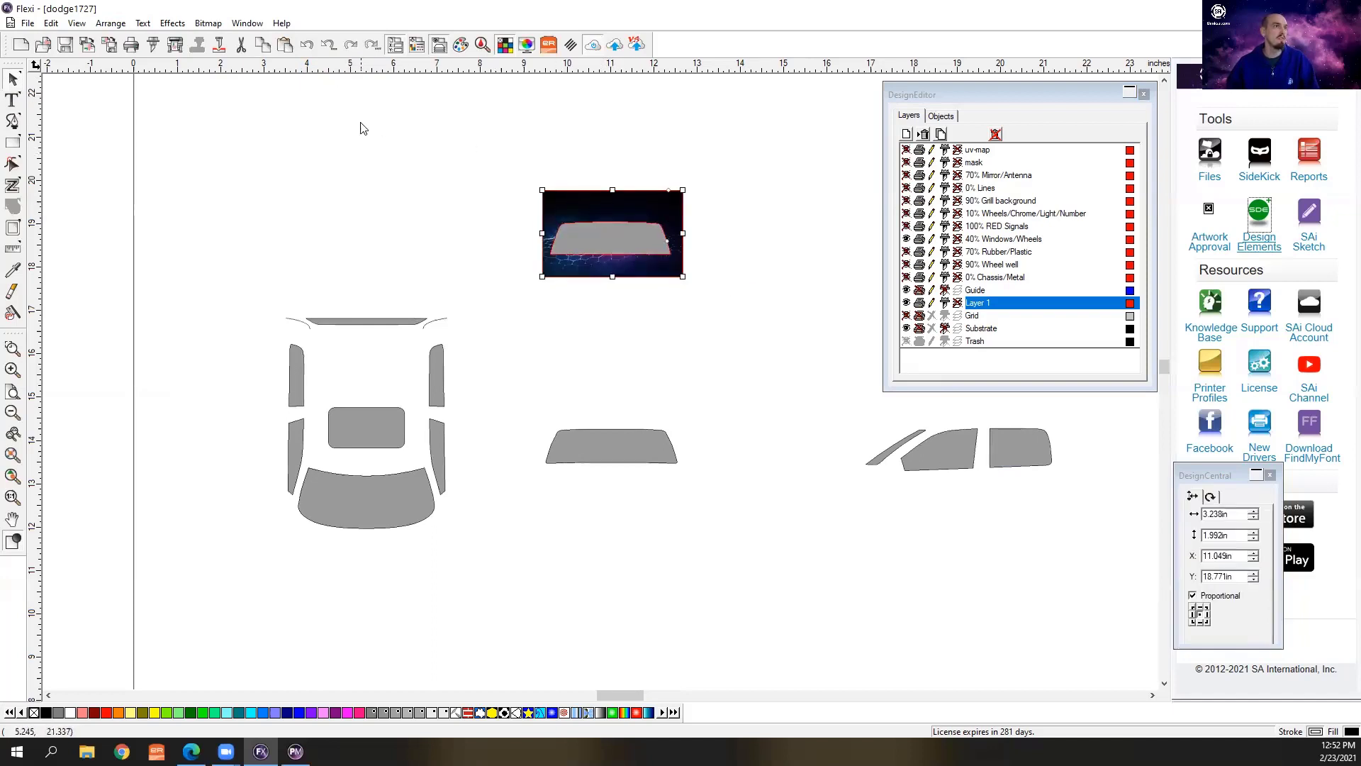
left_click(111, 23)
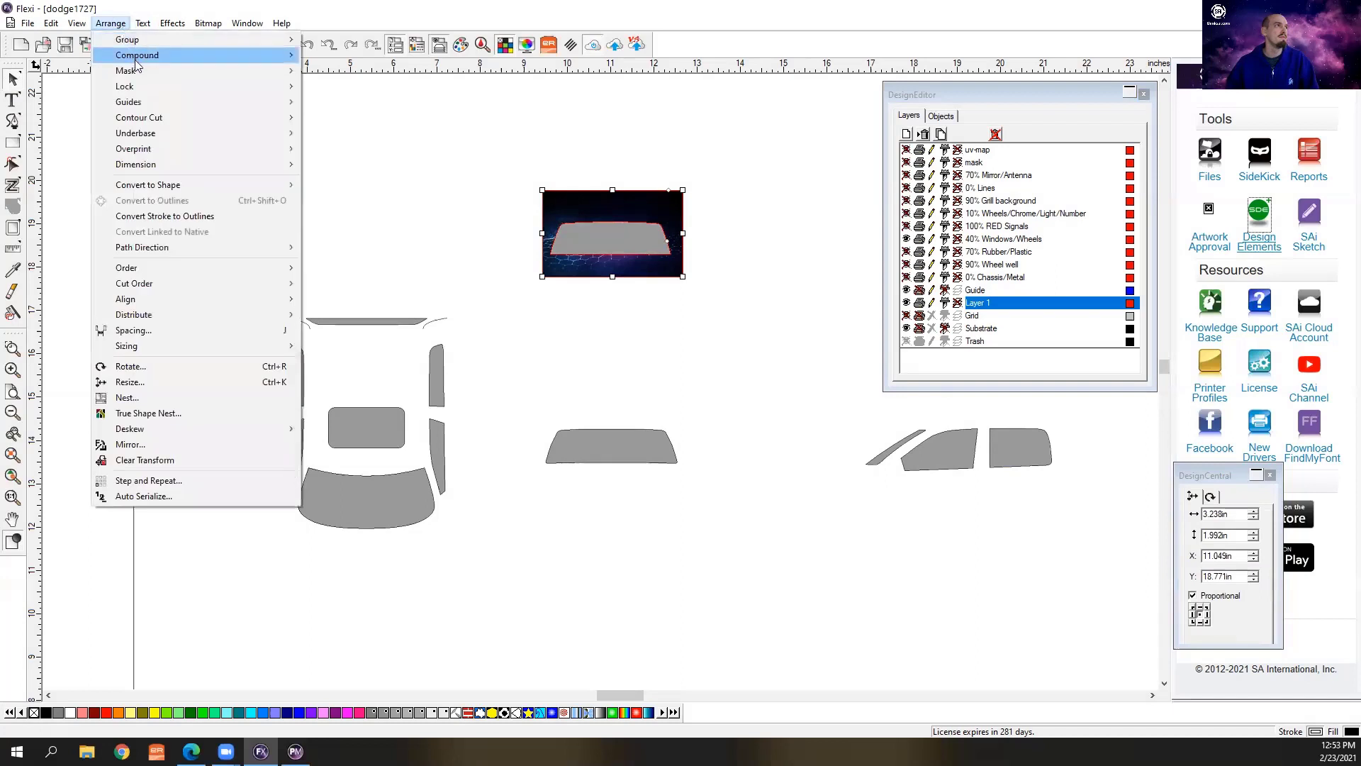
mouse_move(192, 73)
left_click(330, 71)
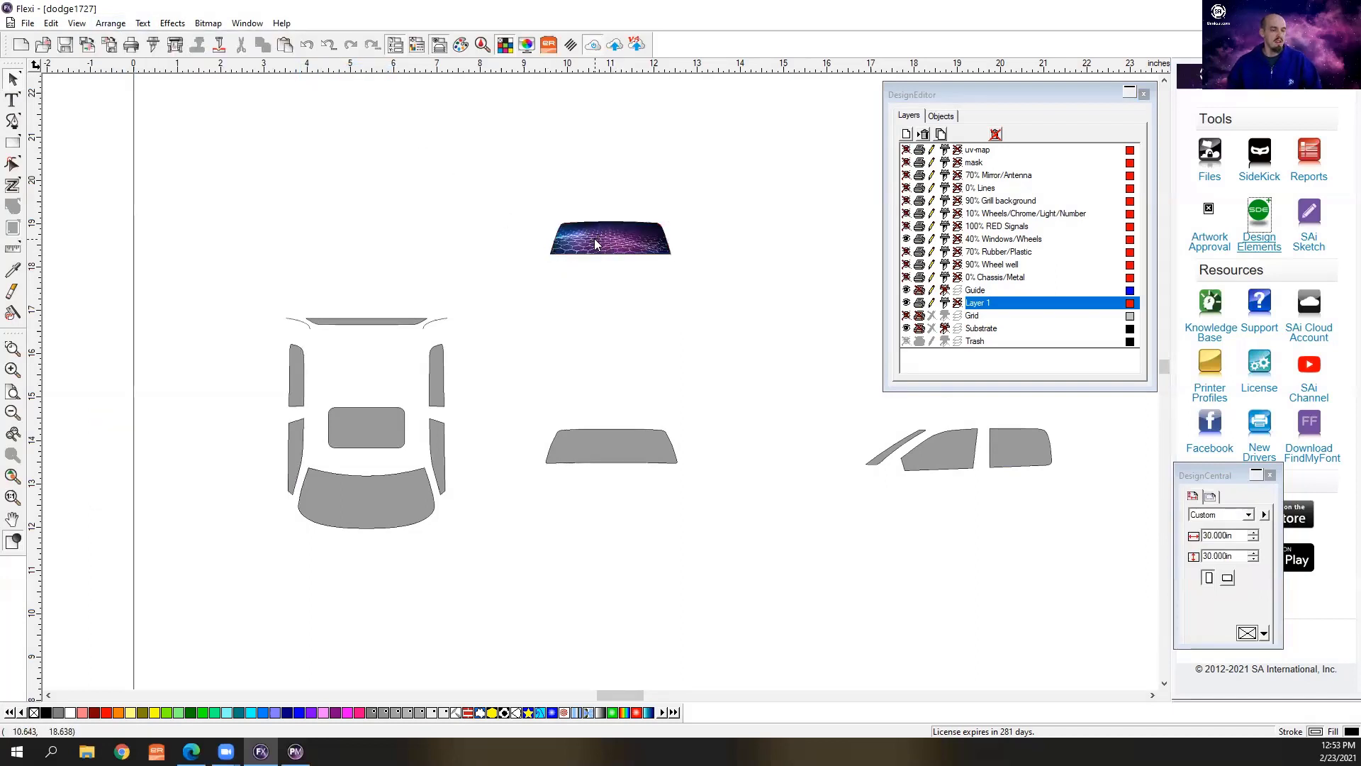
scroll(565, 238, "up", 5)
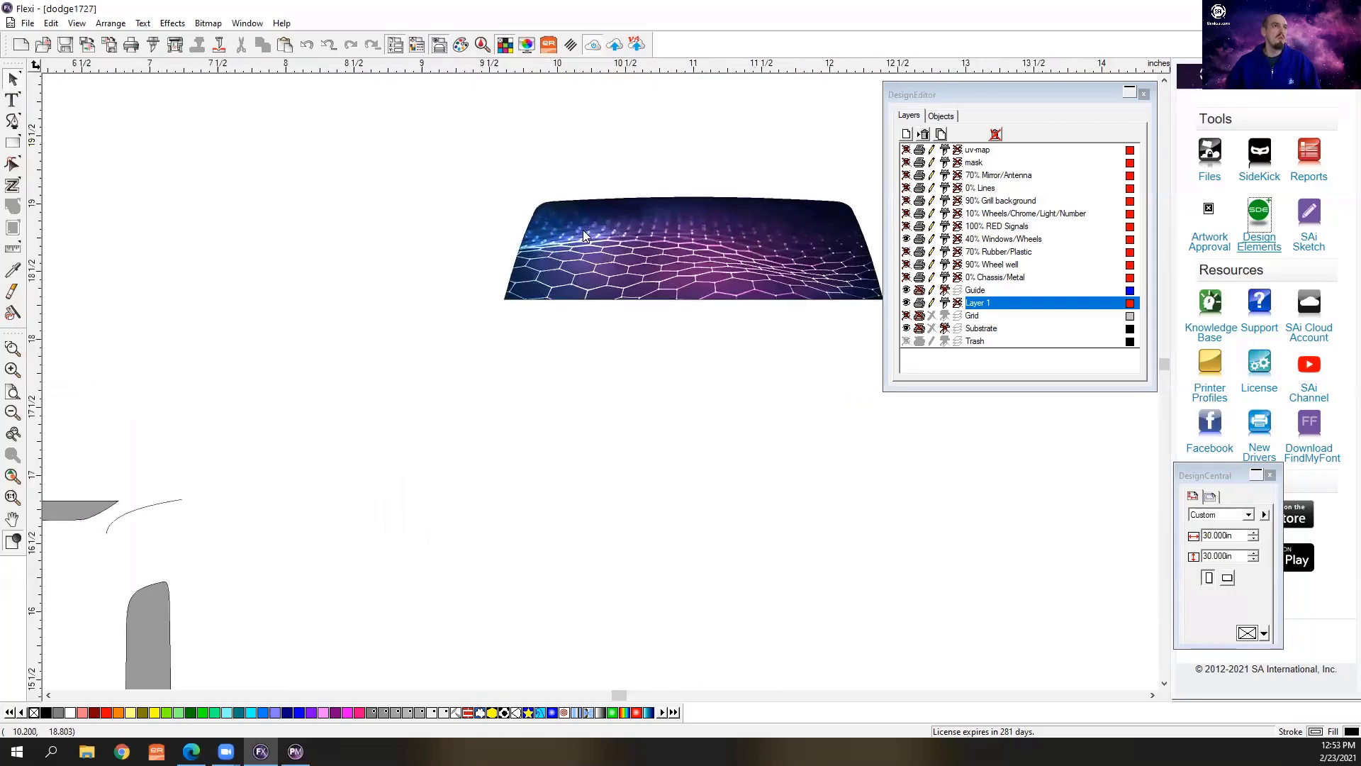
scroll(477, 222, "up", 1)
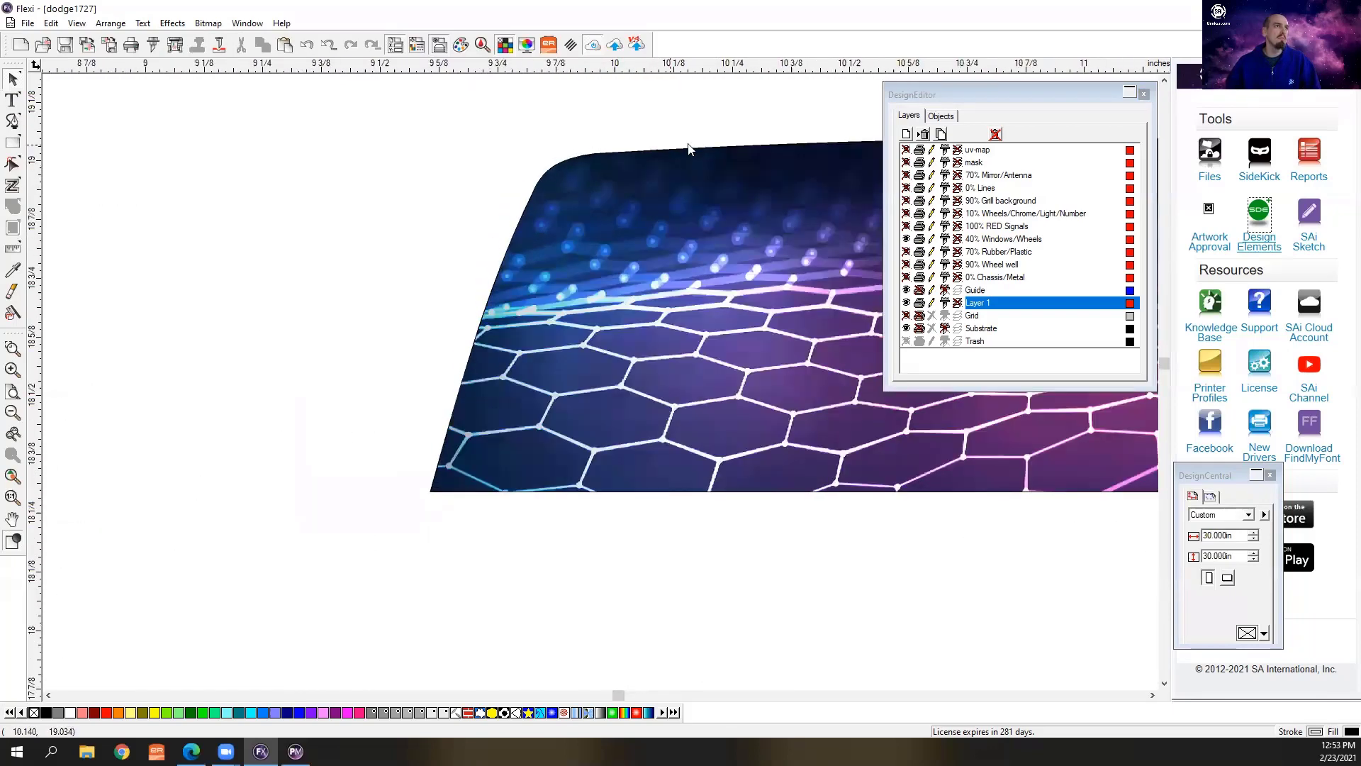
scroll(328, 306, "down", 4)
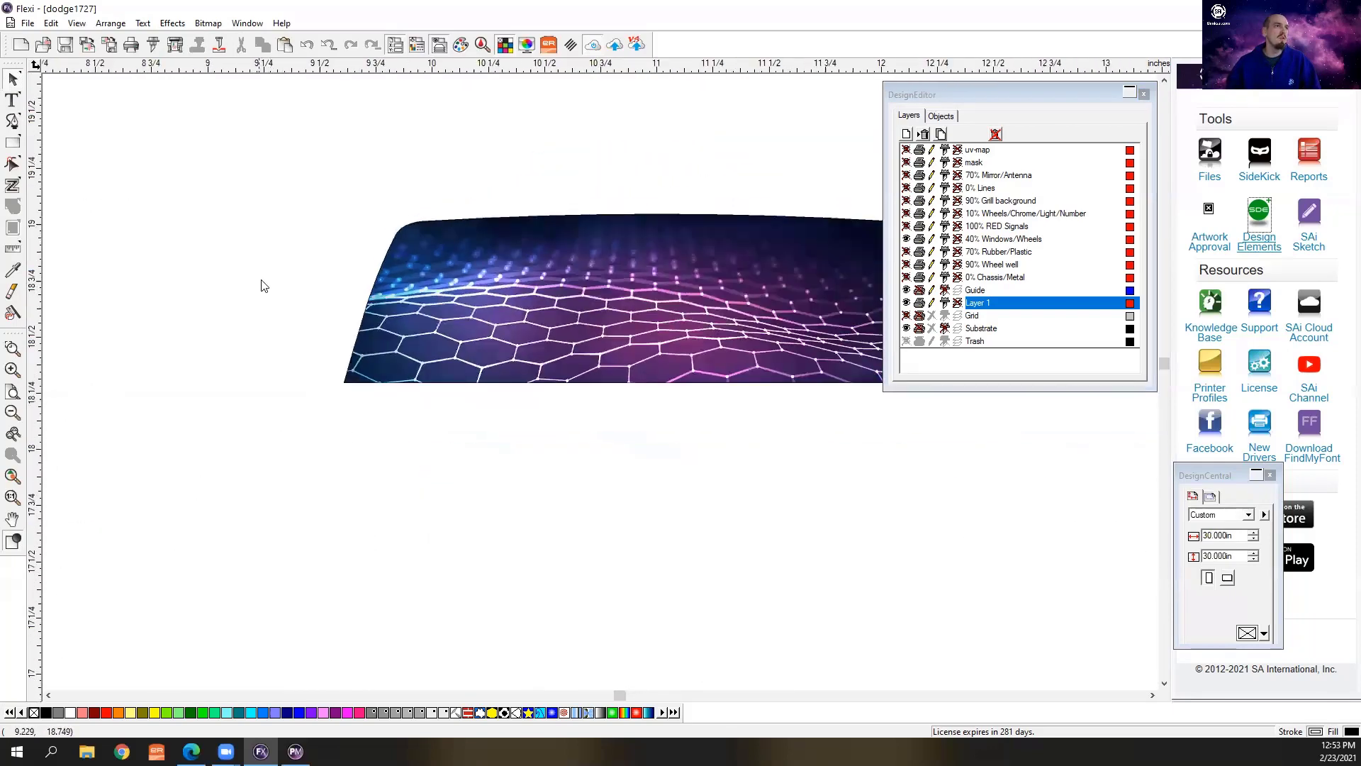
scroll(323, 293, "down", 1)
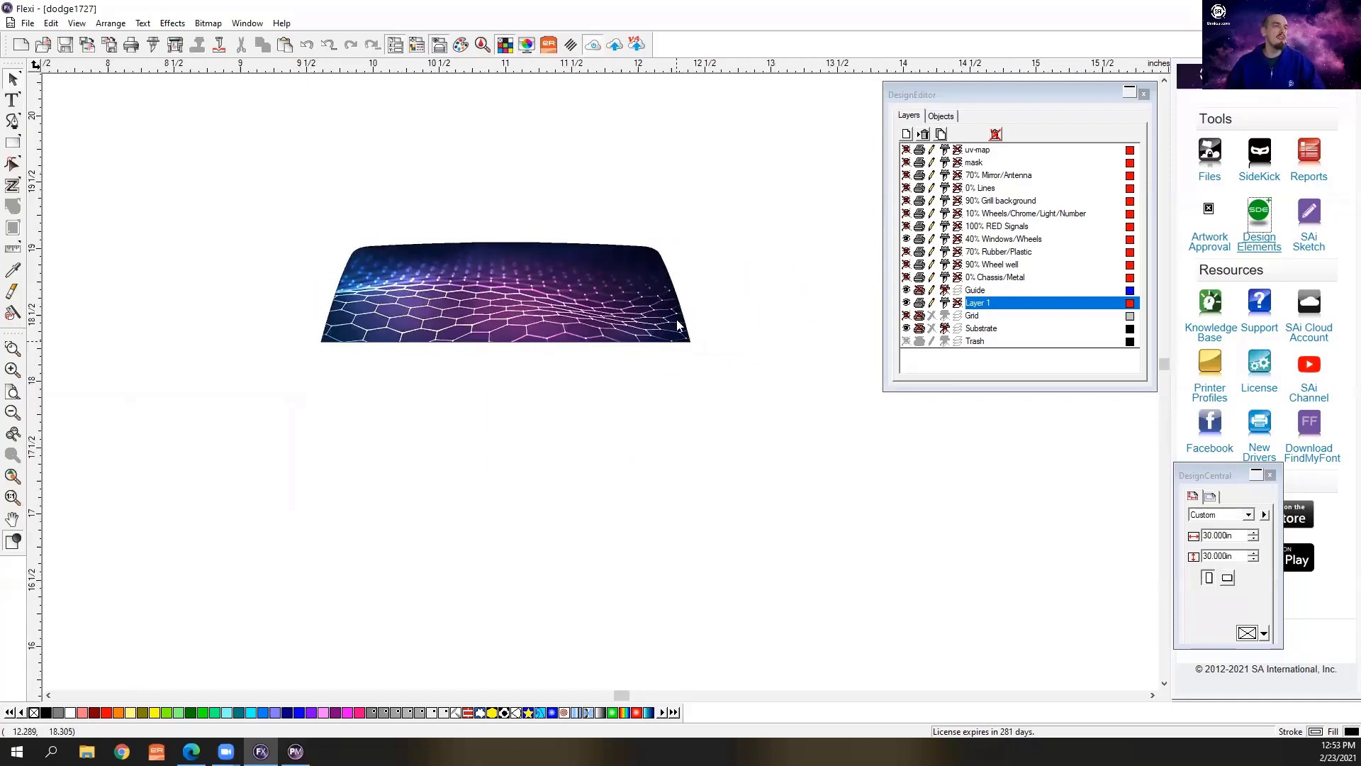
scroll(543, 369, "down", 2)
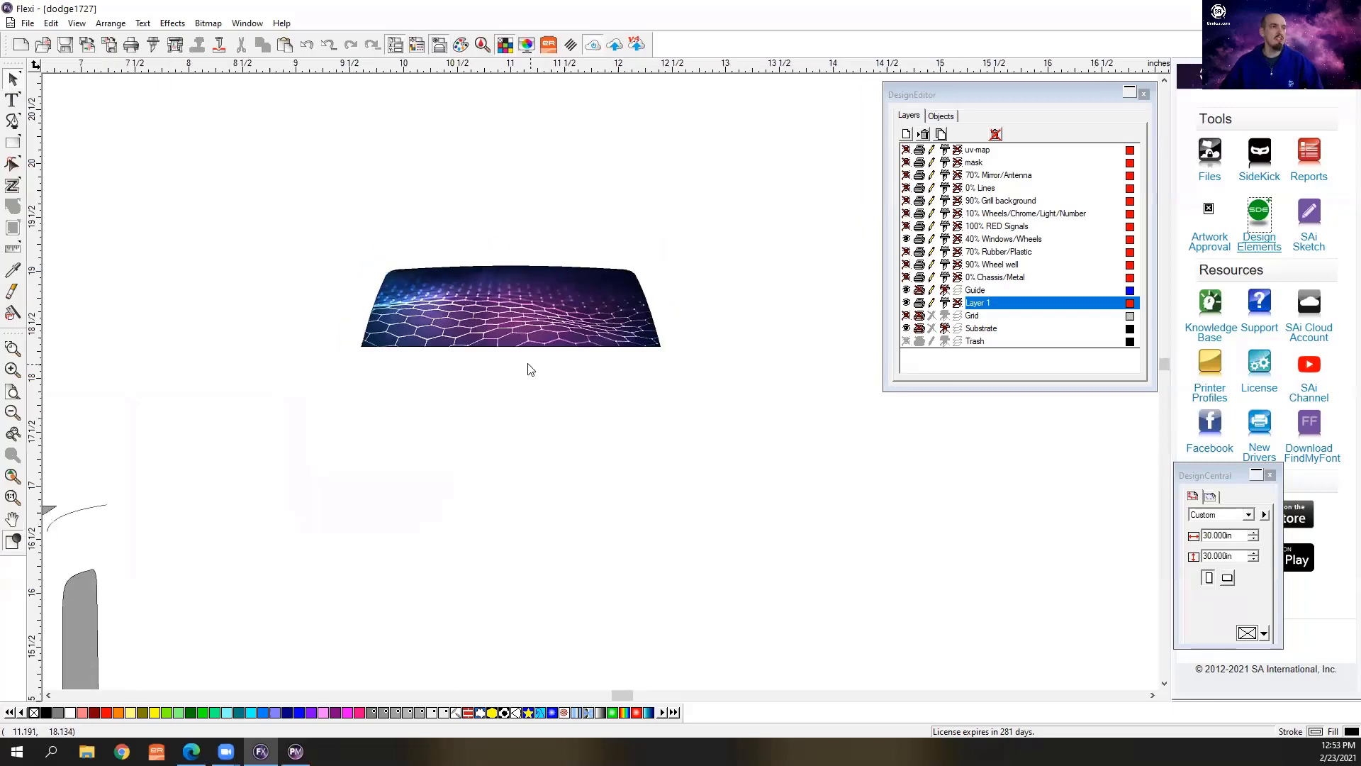
Show all the truck template's hidden artwork layers again, from 0% Chassis/Metal up to the mask and uv-map
left_click(906, 277)
left_click(906, 265)
left_click(906, 252)
left_click(906, 239)
left_click(907, 226)
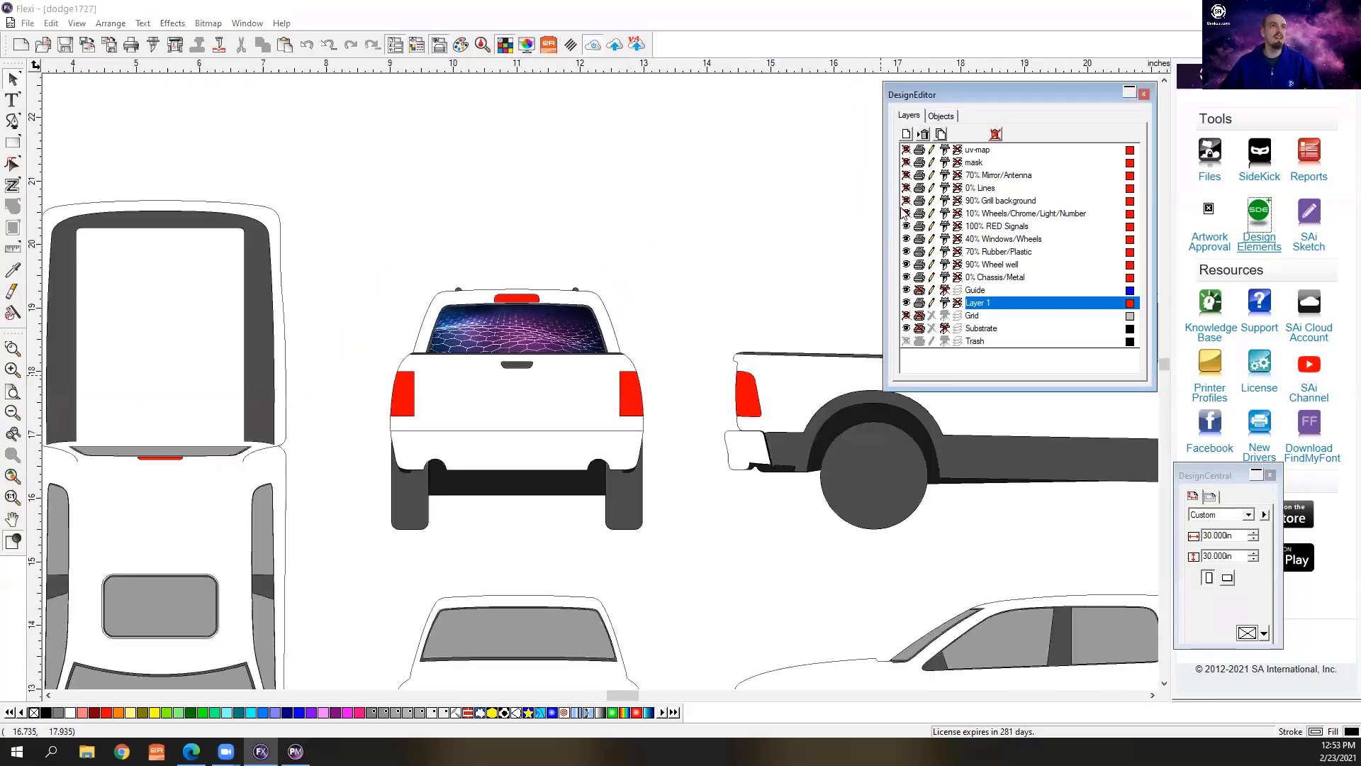
left_click(907, 214)
left_click(907, 201)
left_click(906, 188)
left_click(906, 175)
left_click(906, 162)
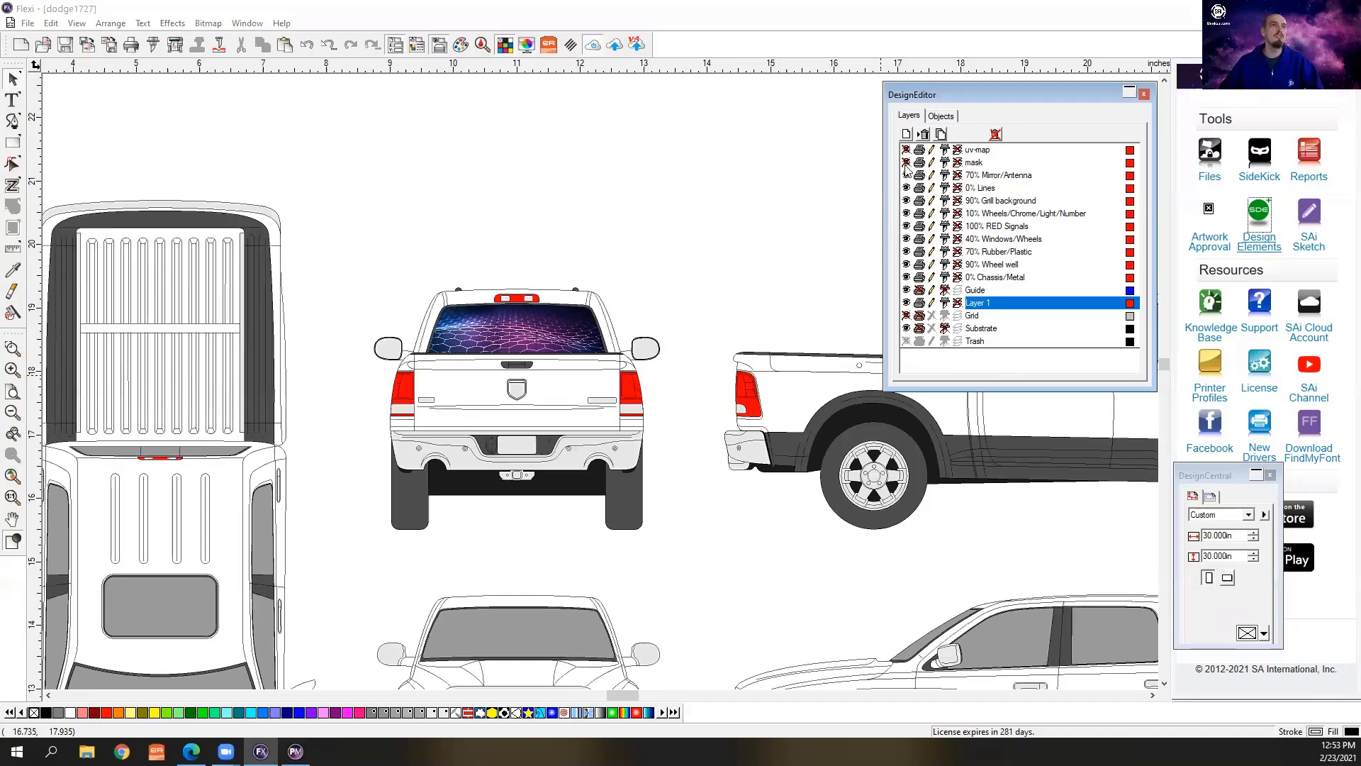
left_click(907, 150)
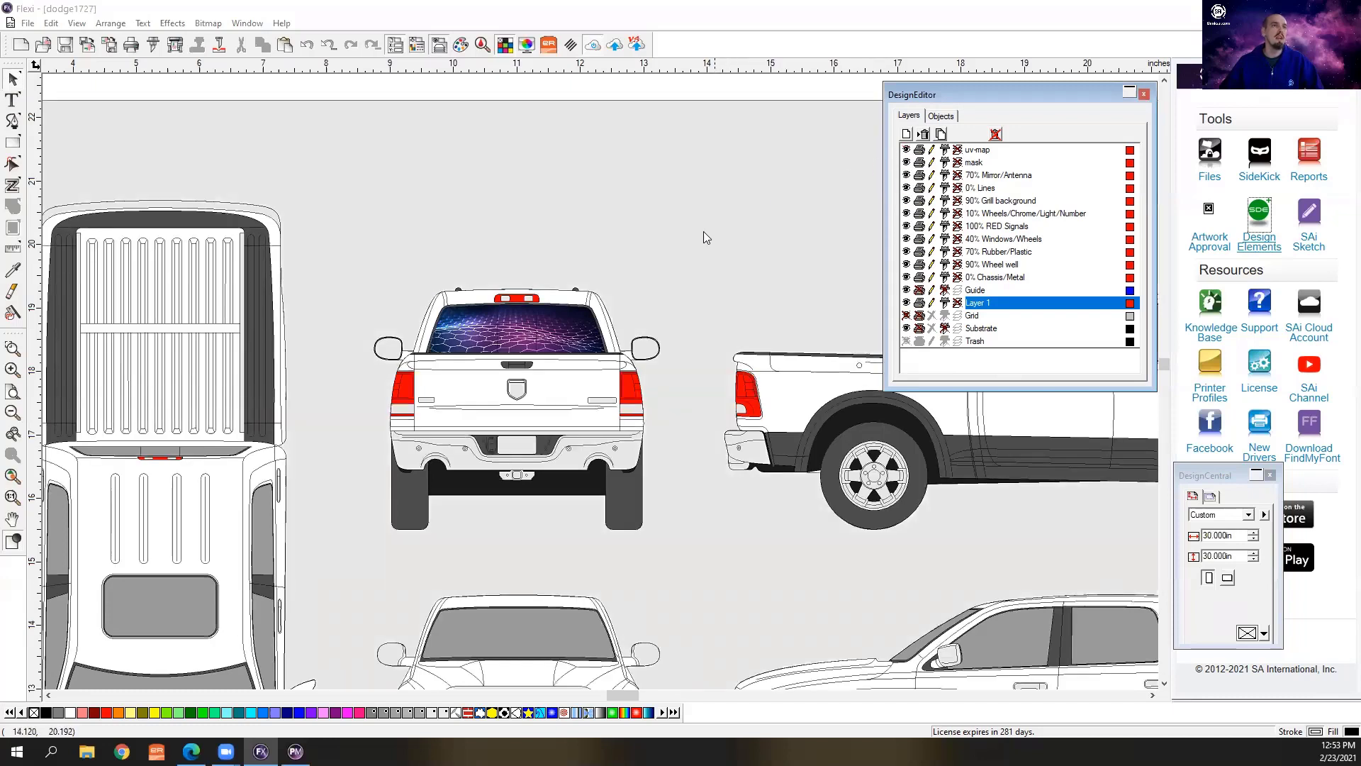
Examine the separate vector shapes of the template by selecting the grey mask, the tailgate line, the rear bumper and the side door outline
left_click(684, 310)
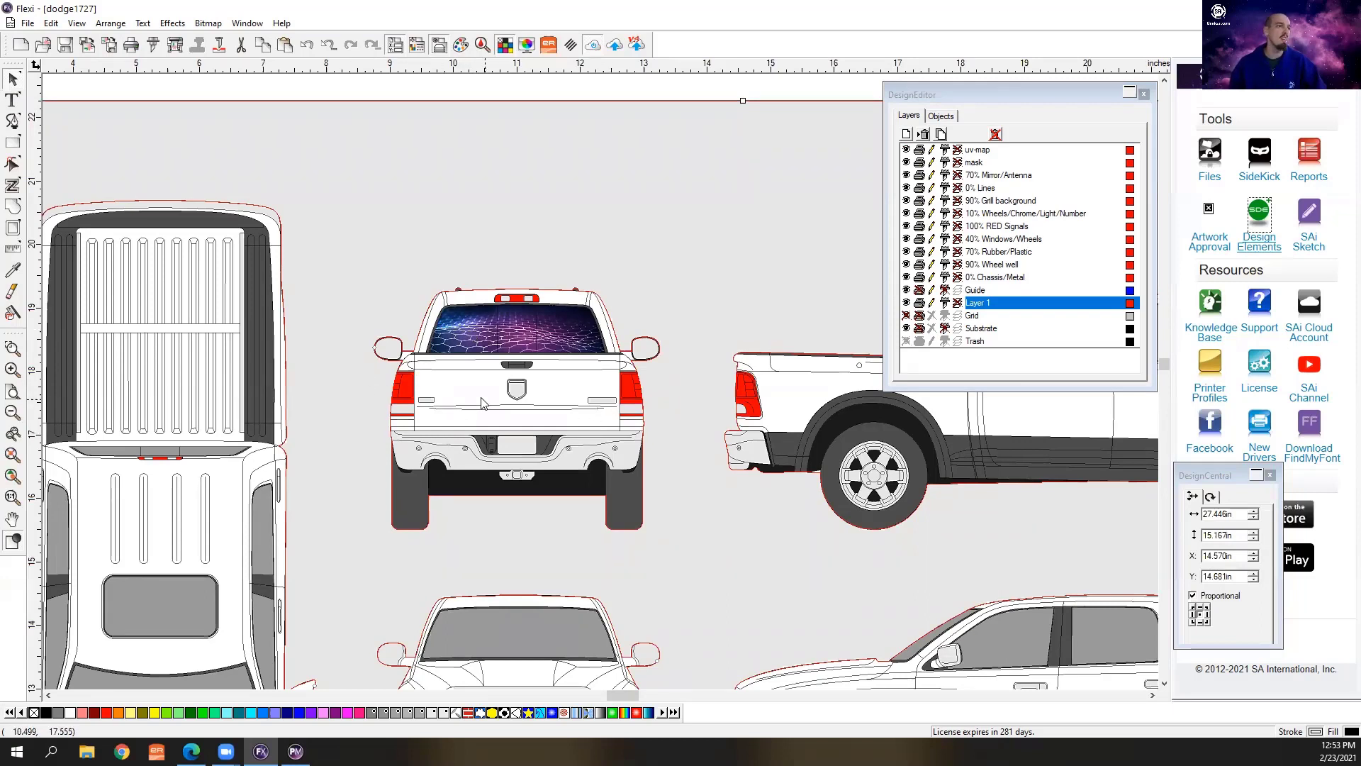
left_click(416, 365)
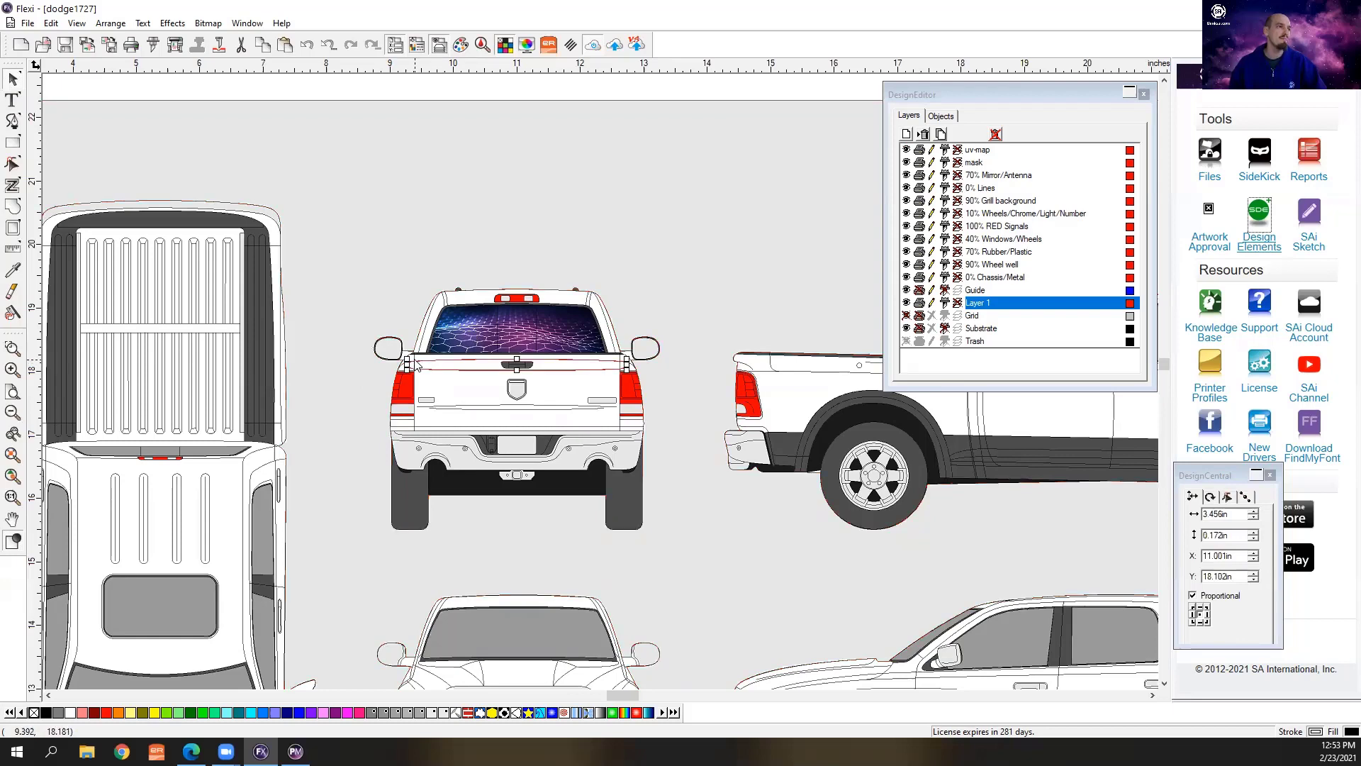
scroll(390, 376, "up", 2)
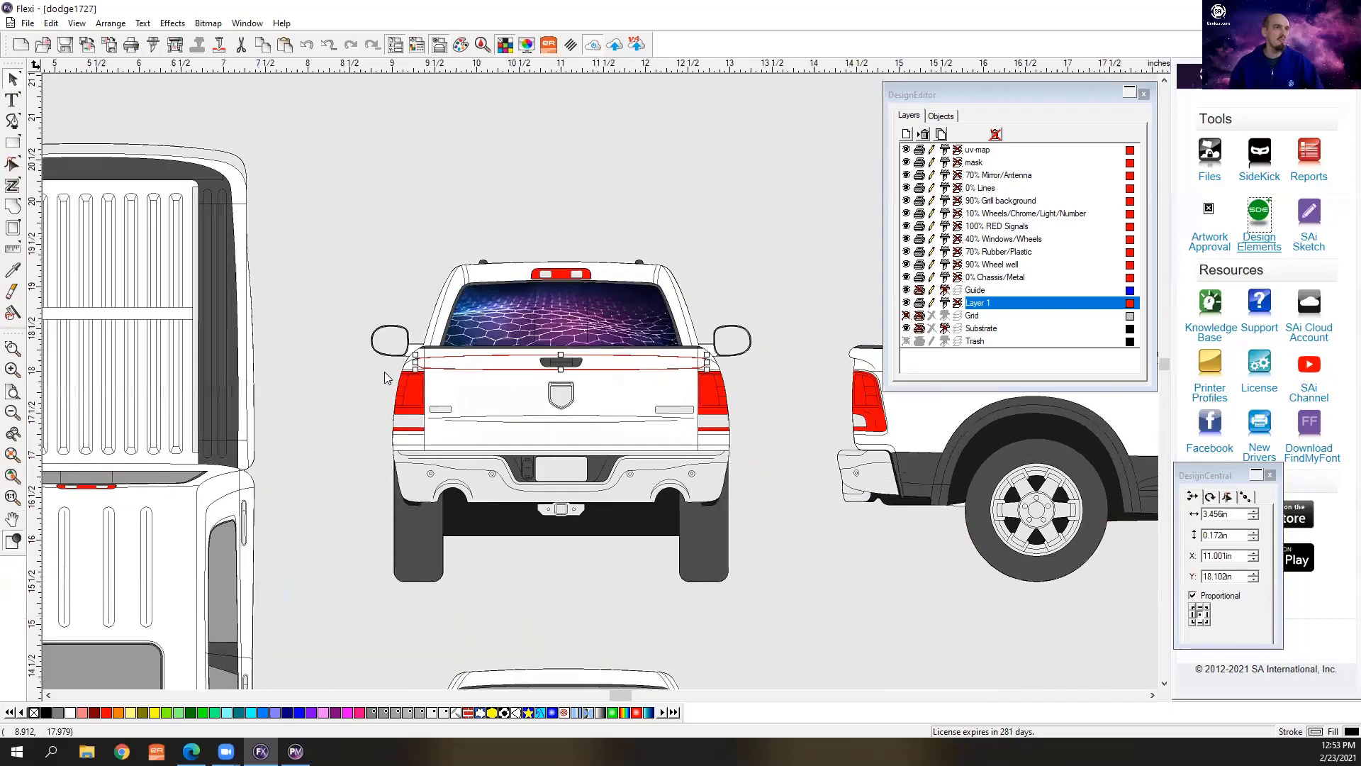
left_click(438, 344)
left_click(464, 416)
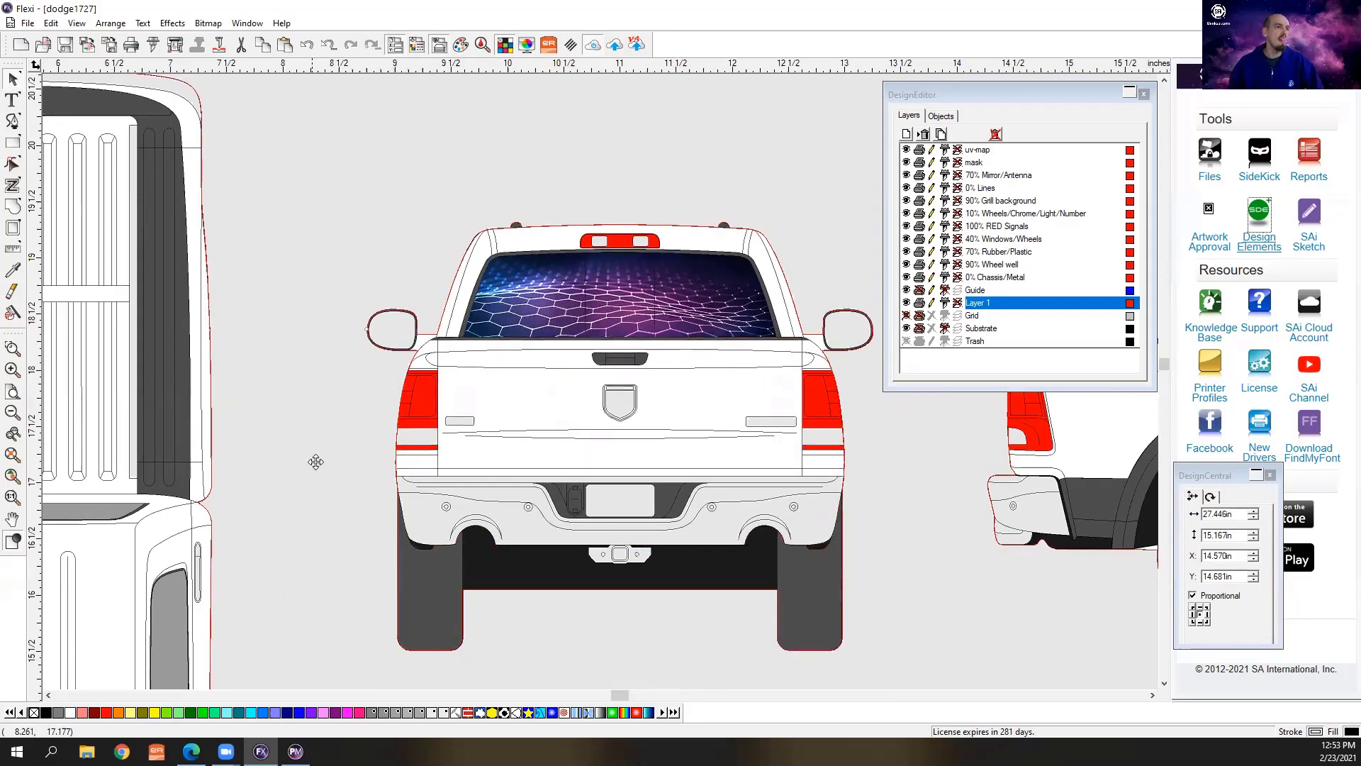
left_click(505, 539)
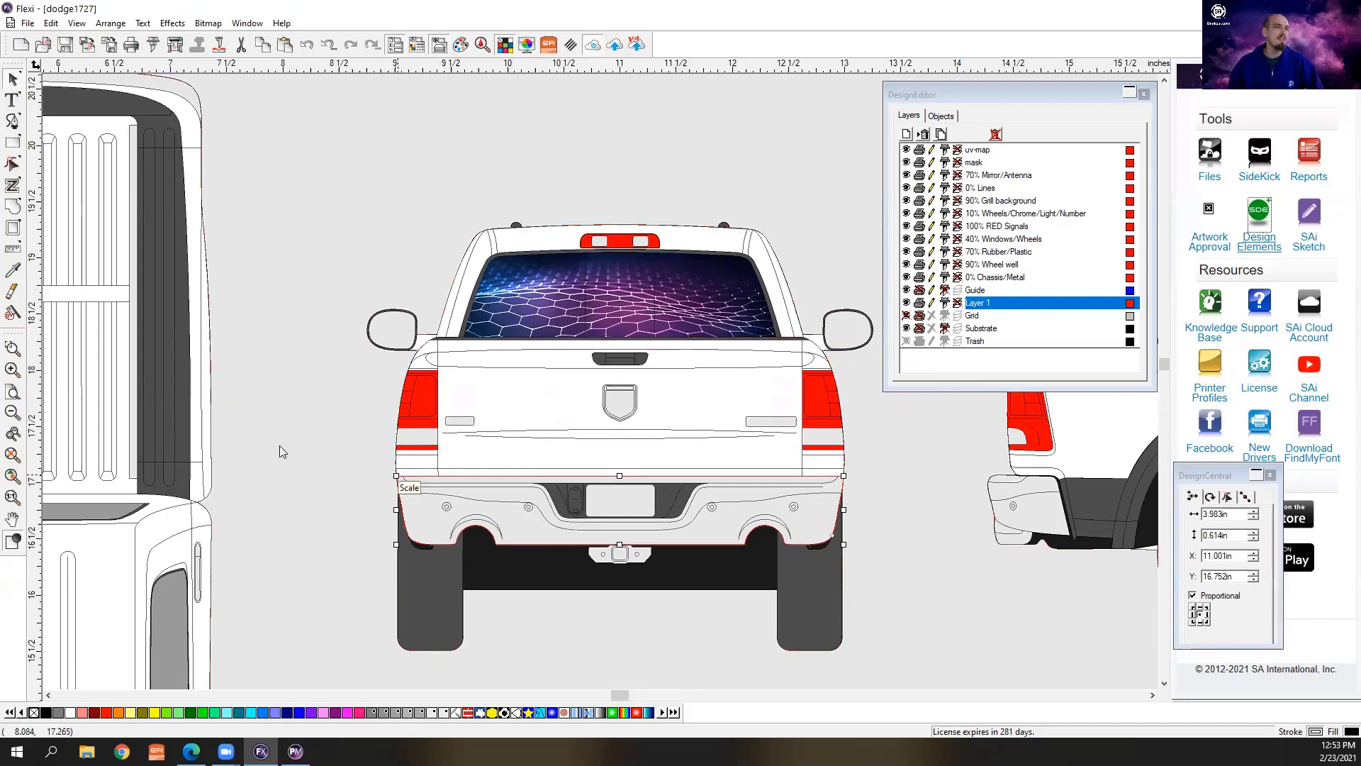
scroll(234, 431, "down", 3)
scroll(243, 433, "down", 2)
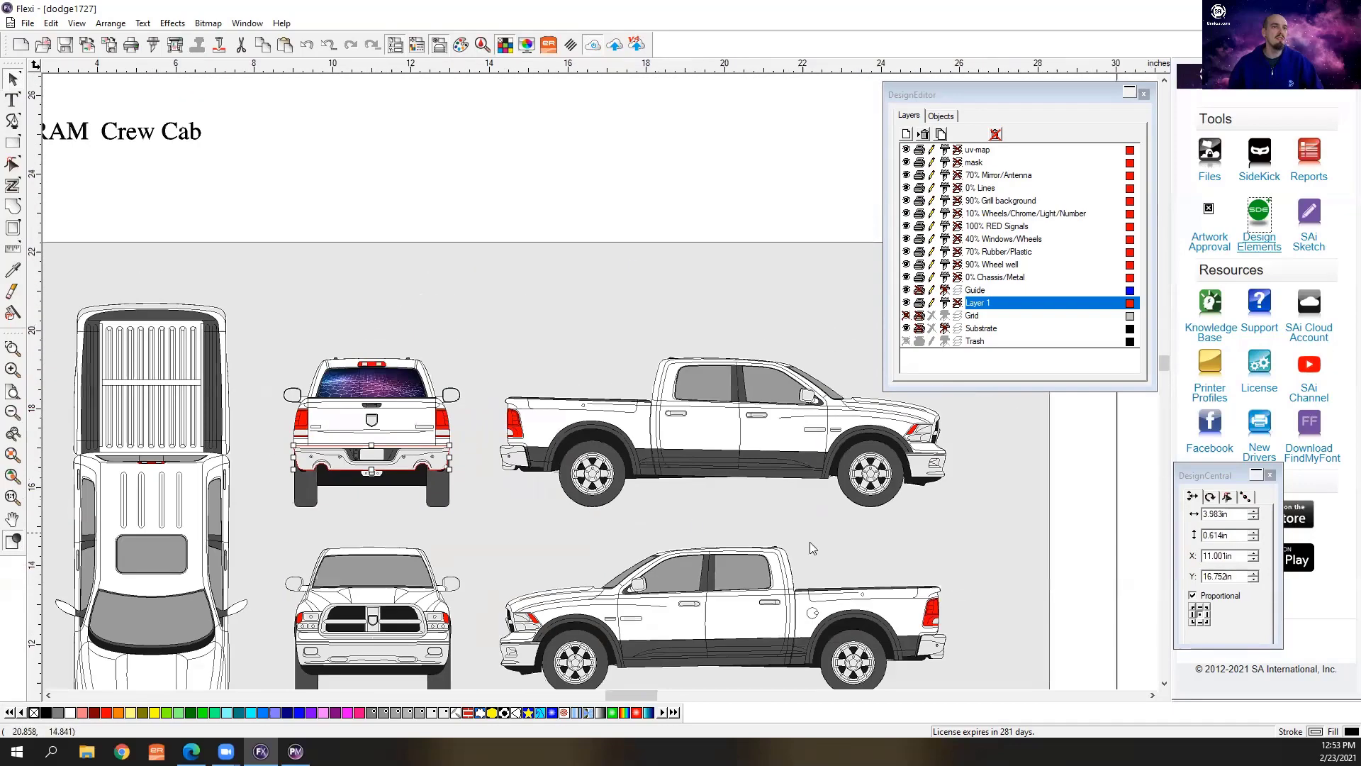
scroll(784, 491, "up", 3)
left_click(829, 346)
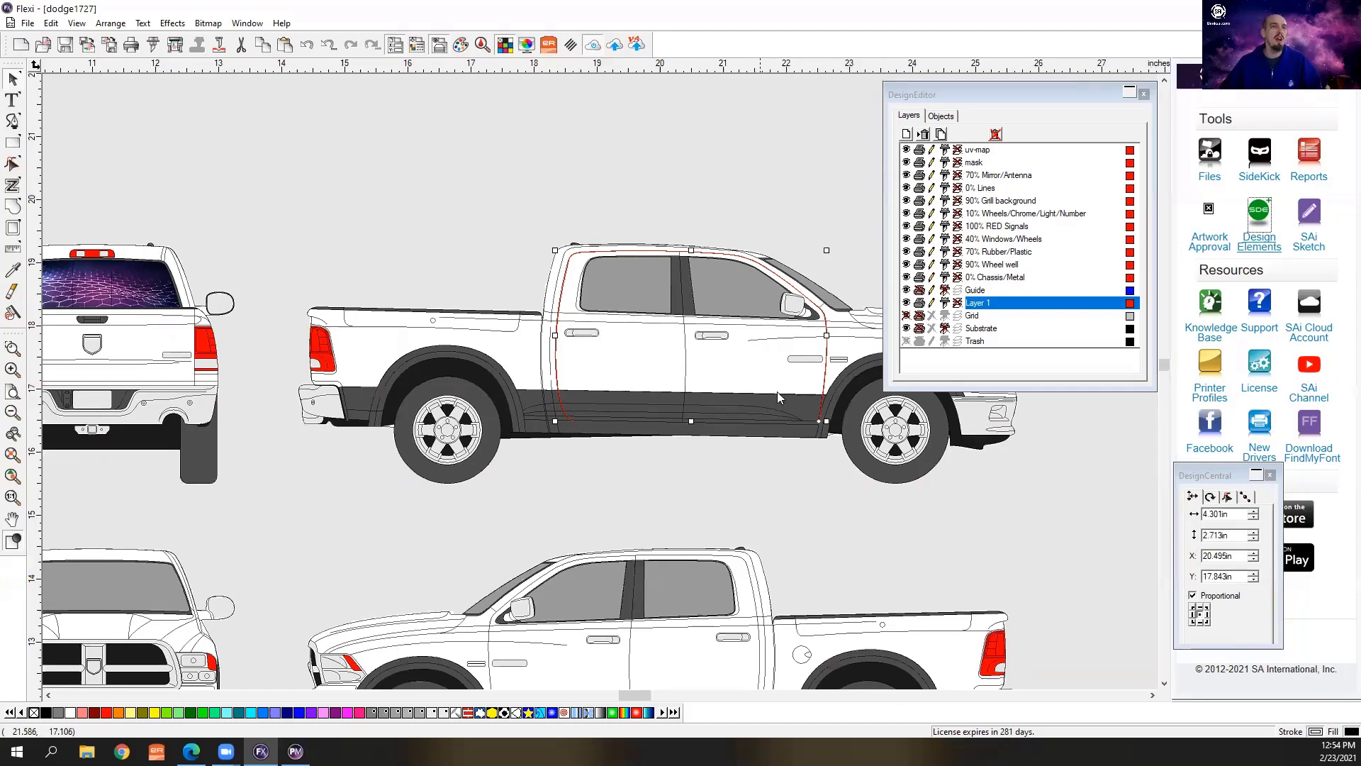
scroll(815, 425, "down", 3)
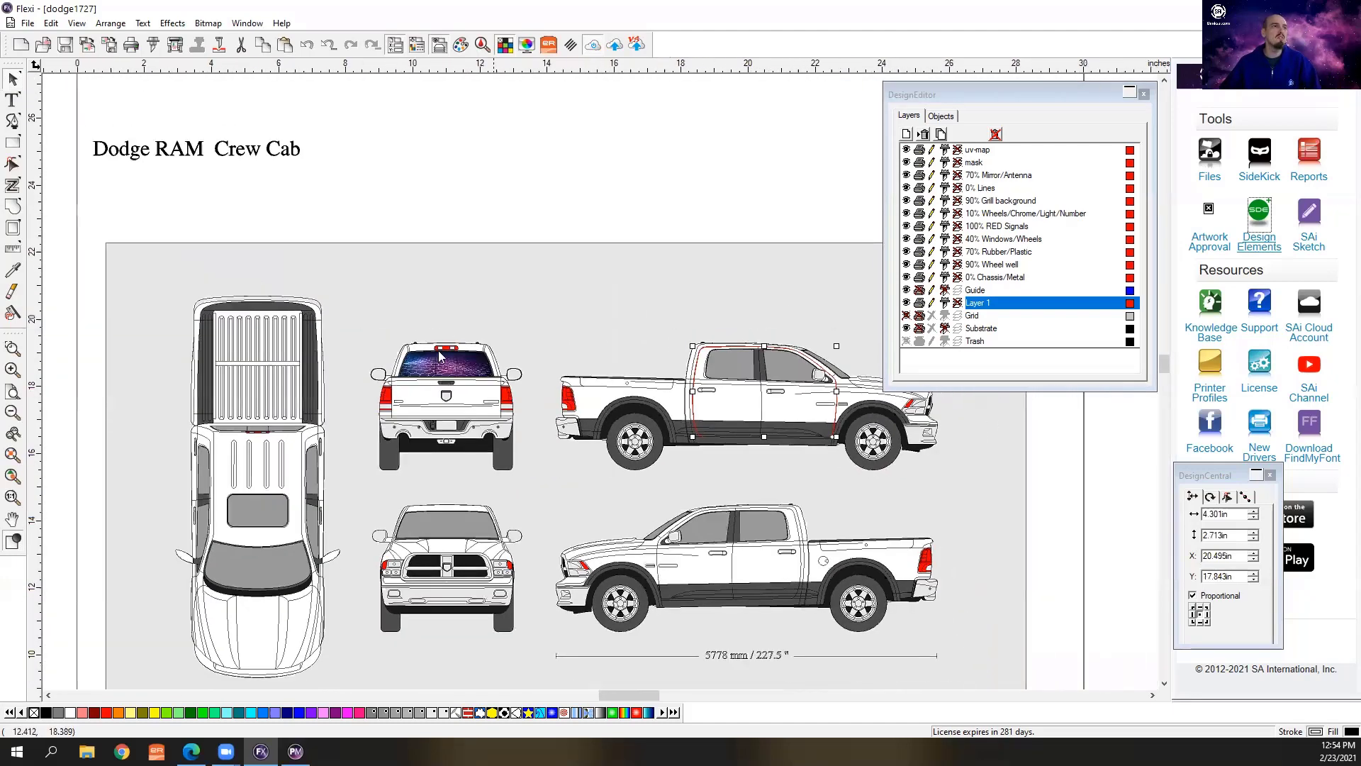
left_click(544, 190)
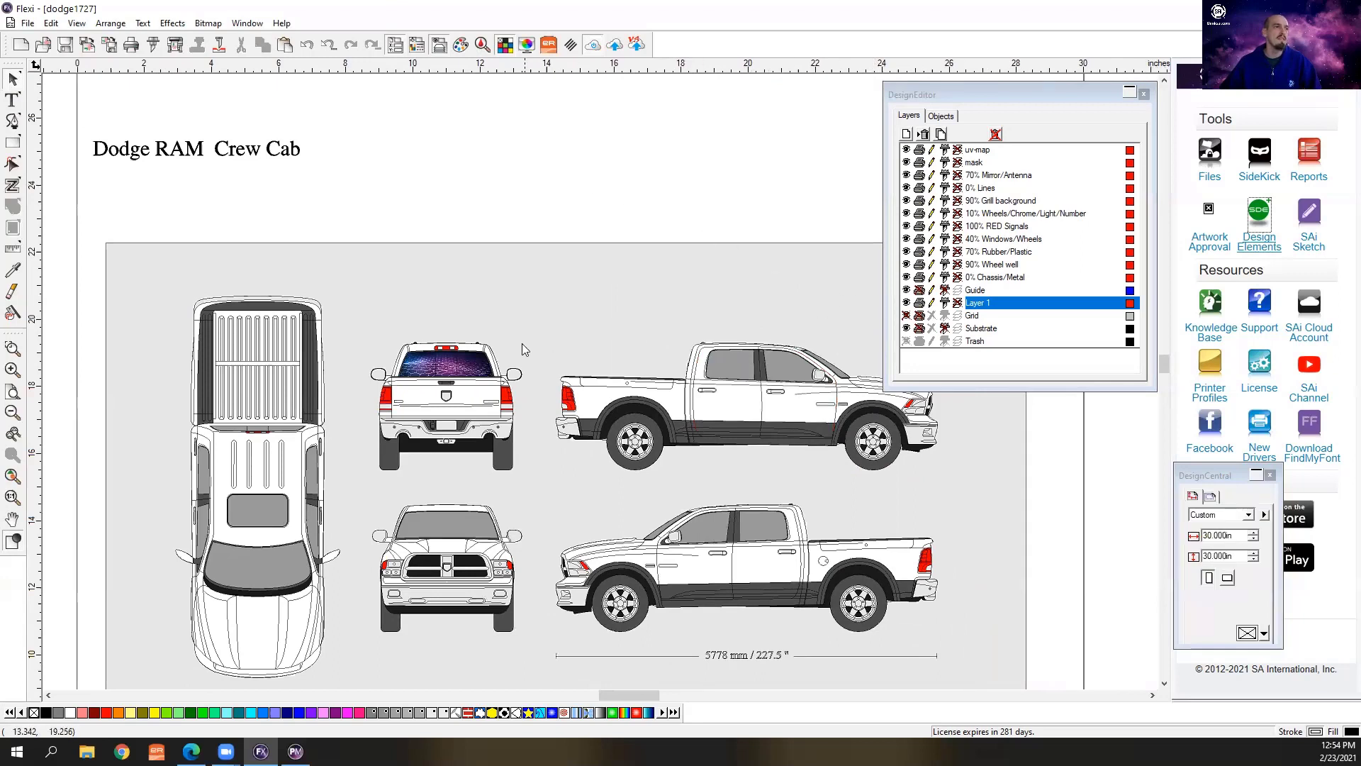
Place a copy of the masked rear window graphic above the truck views and open it in RIP and Print on the local Production Manager
left_click_drag(479, 371, 482, 154)
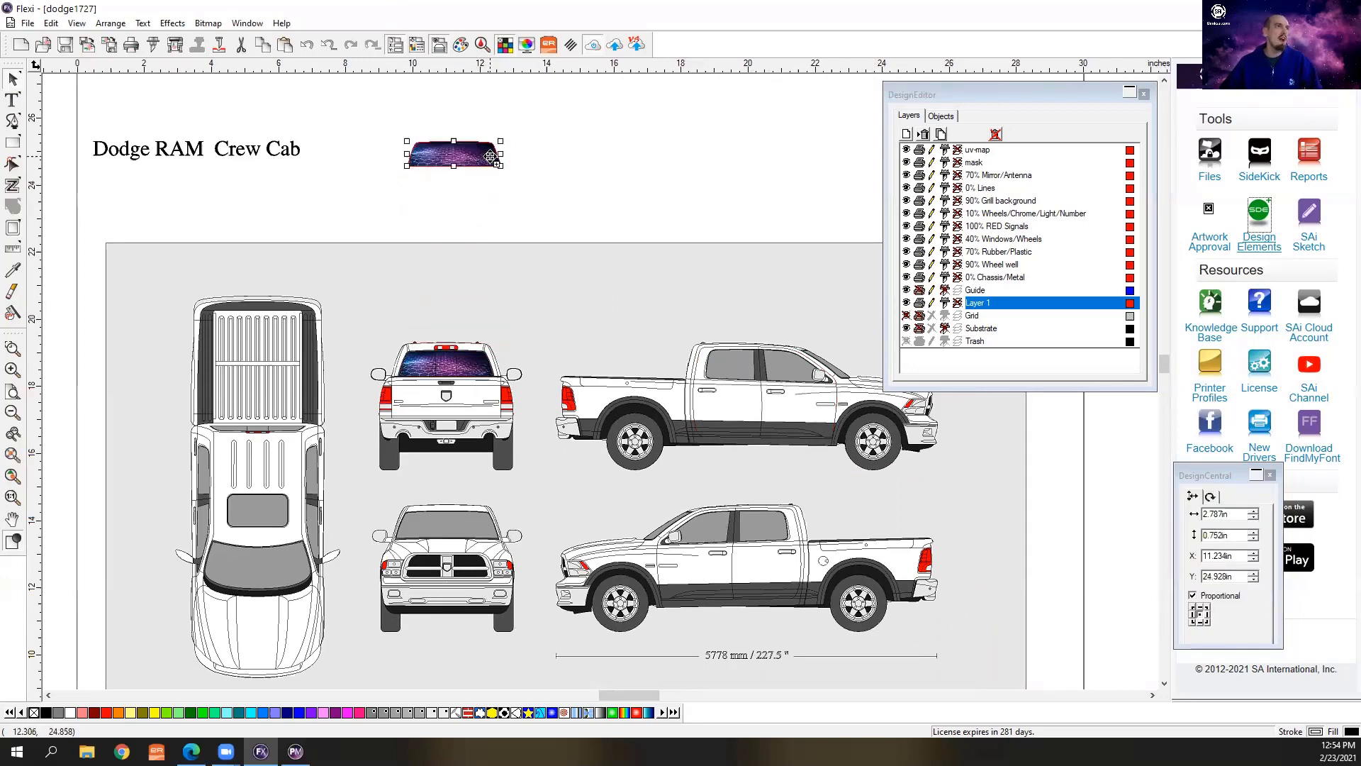
left_click(175, 44)
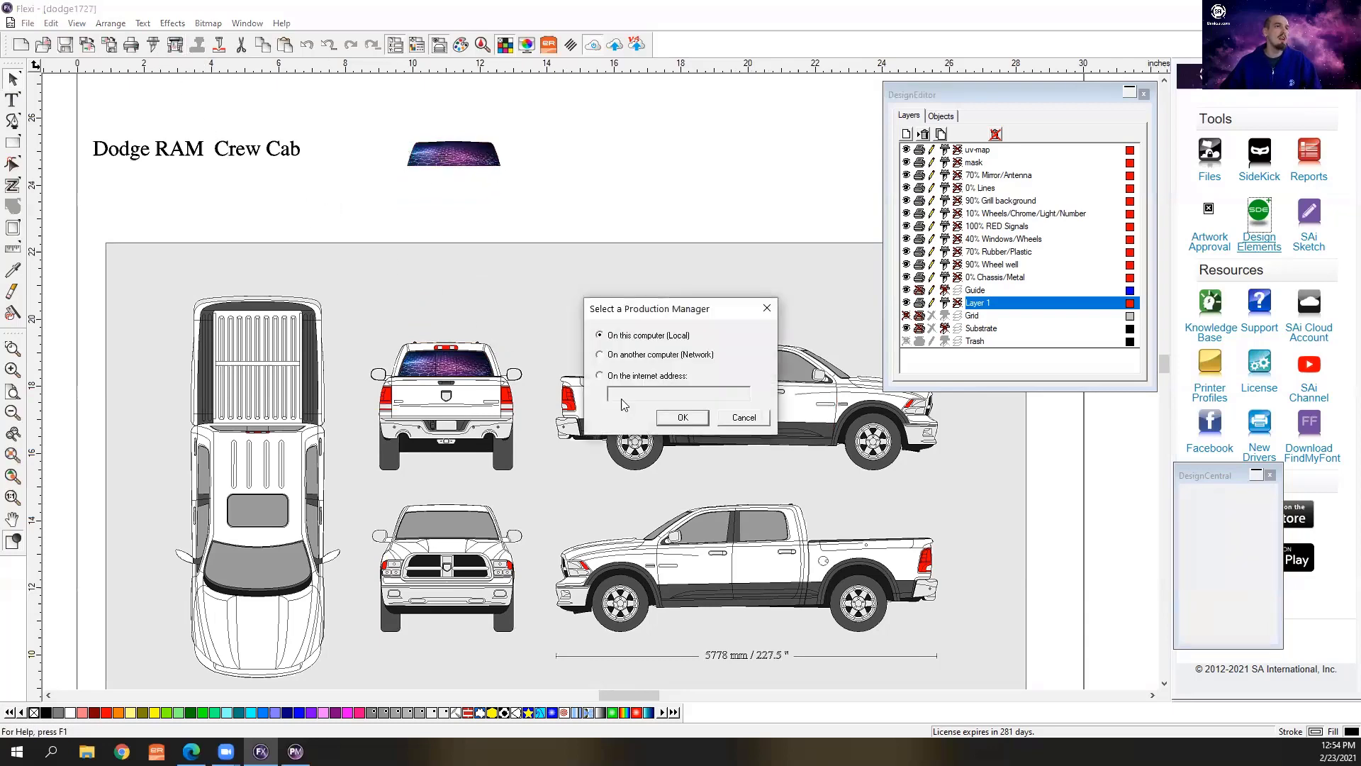
left_click(695, 419)
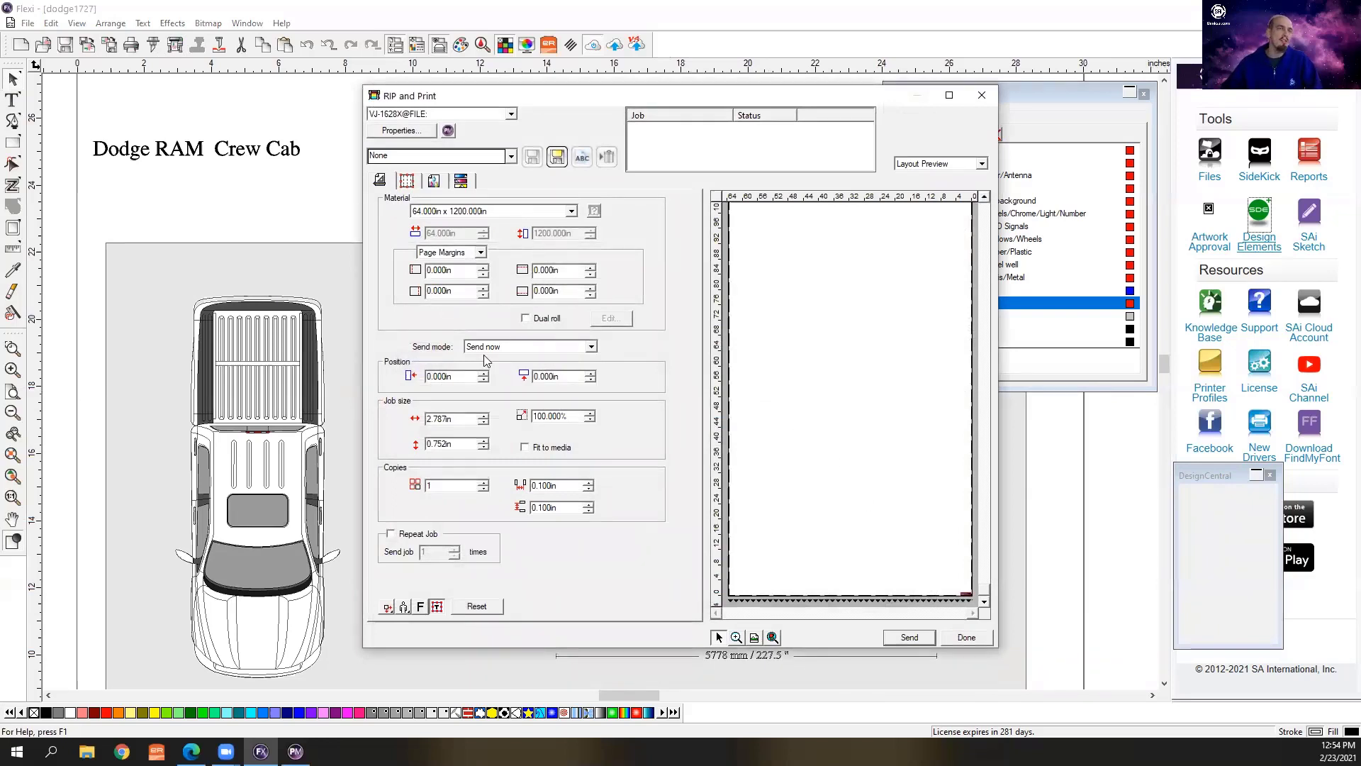
Scale the window graphic's print job to 2000% and shift it to about 2.4 in from the edge of the 64 in media
left_click_drag(577, 417, 500, 413)
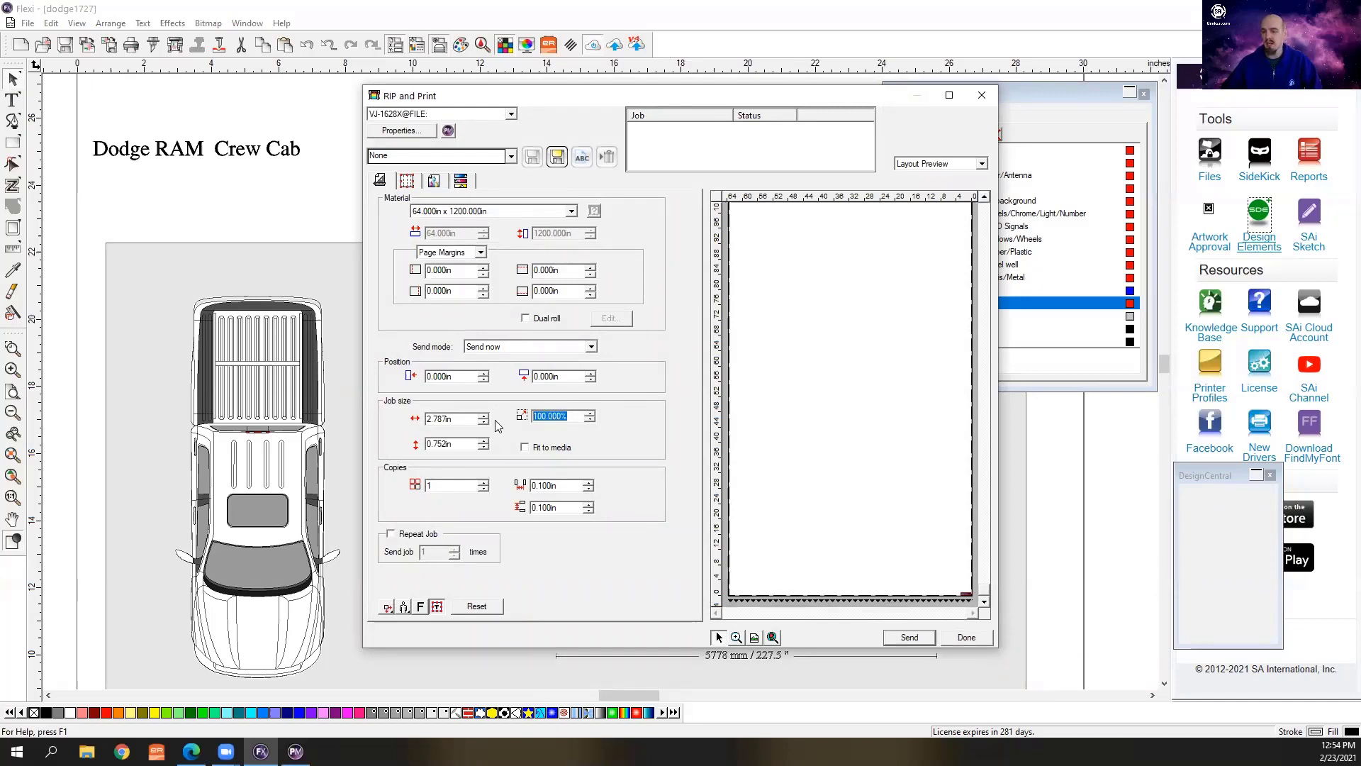
type("2000")
key("Tab")
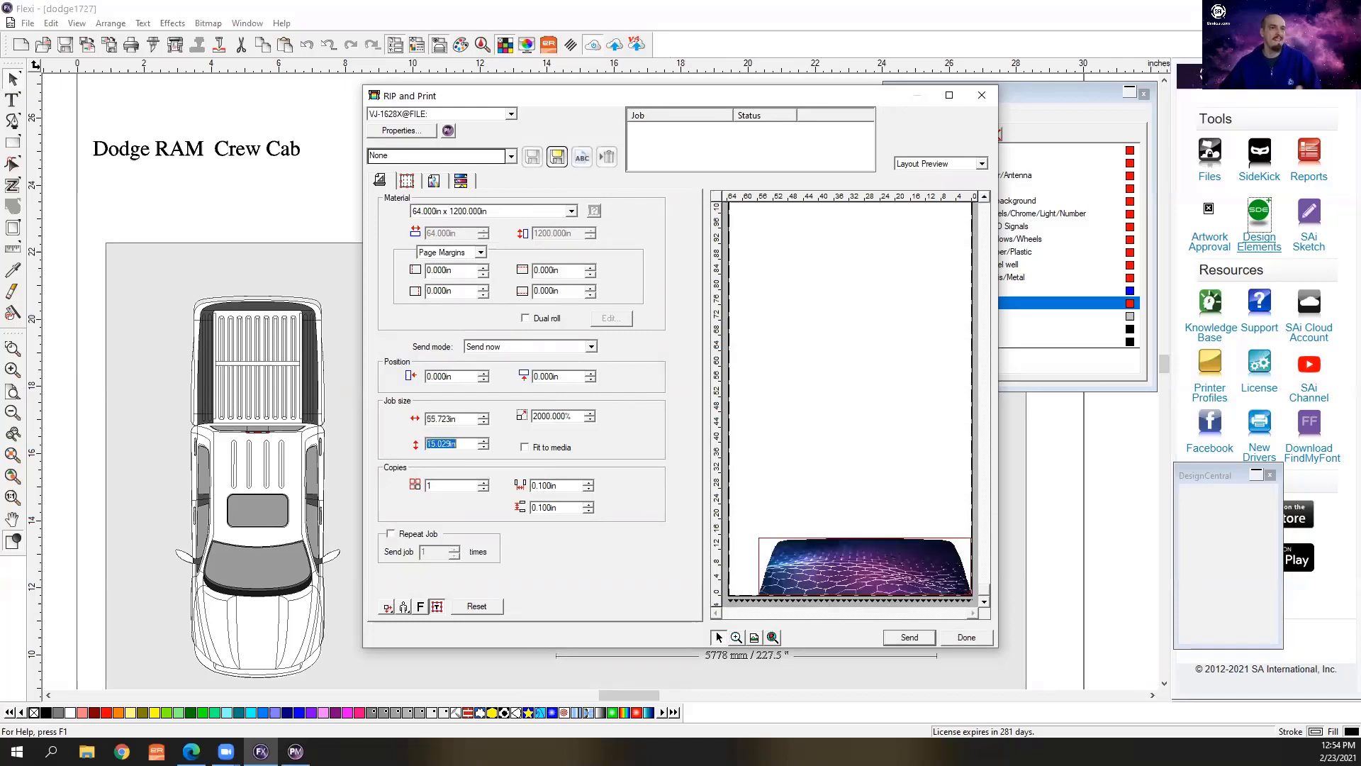
left_click_drag(851, 583, 840, 583)
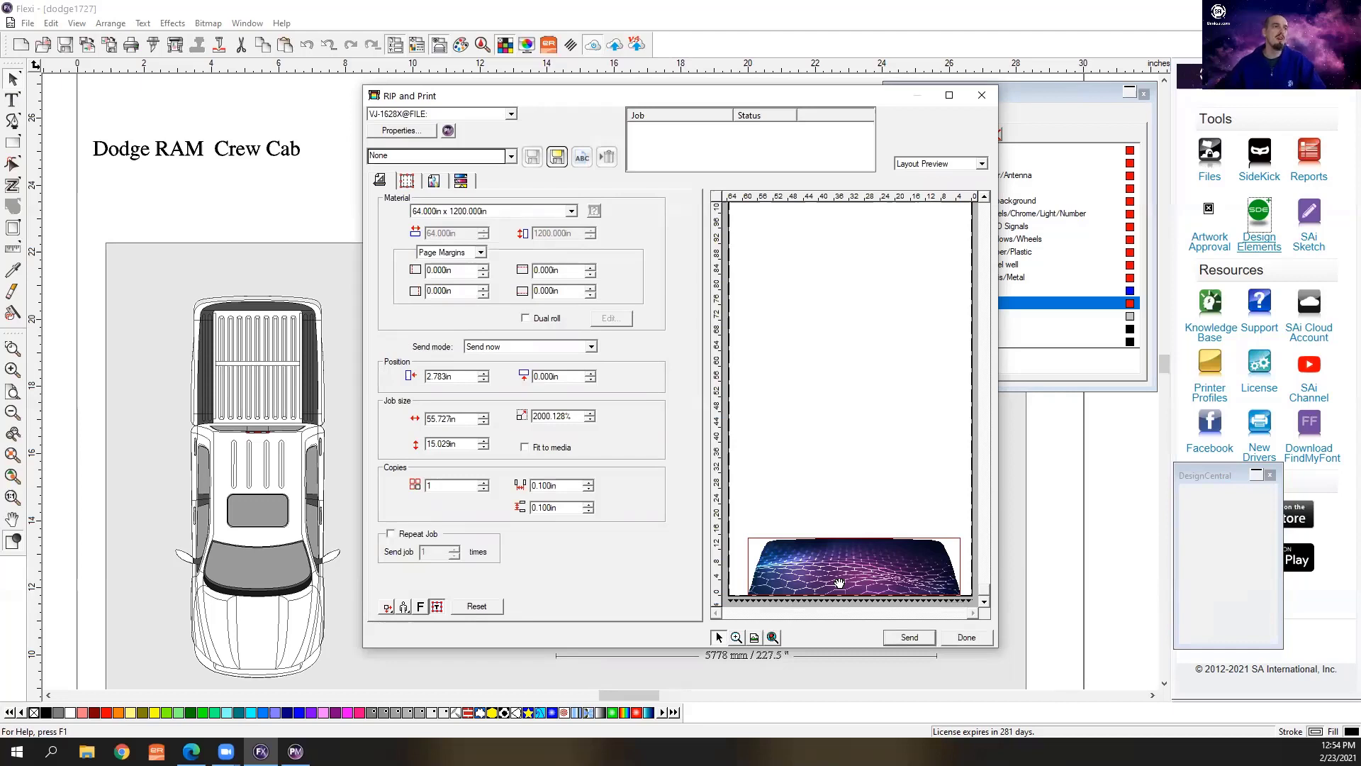
left_click_drag(576, 416, 512, 415)
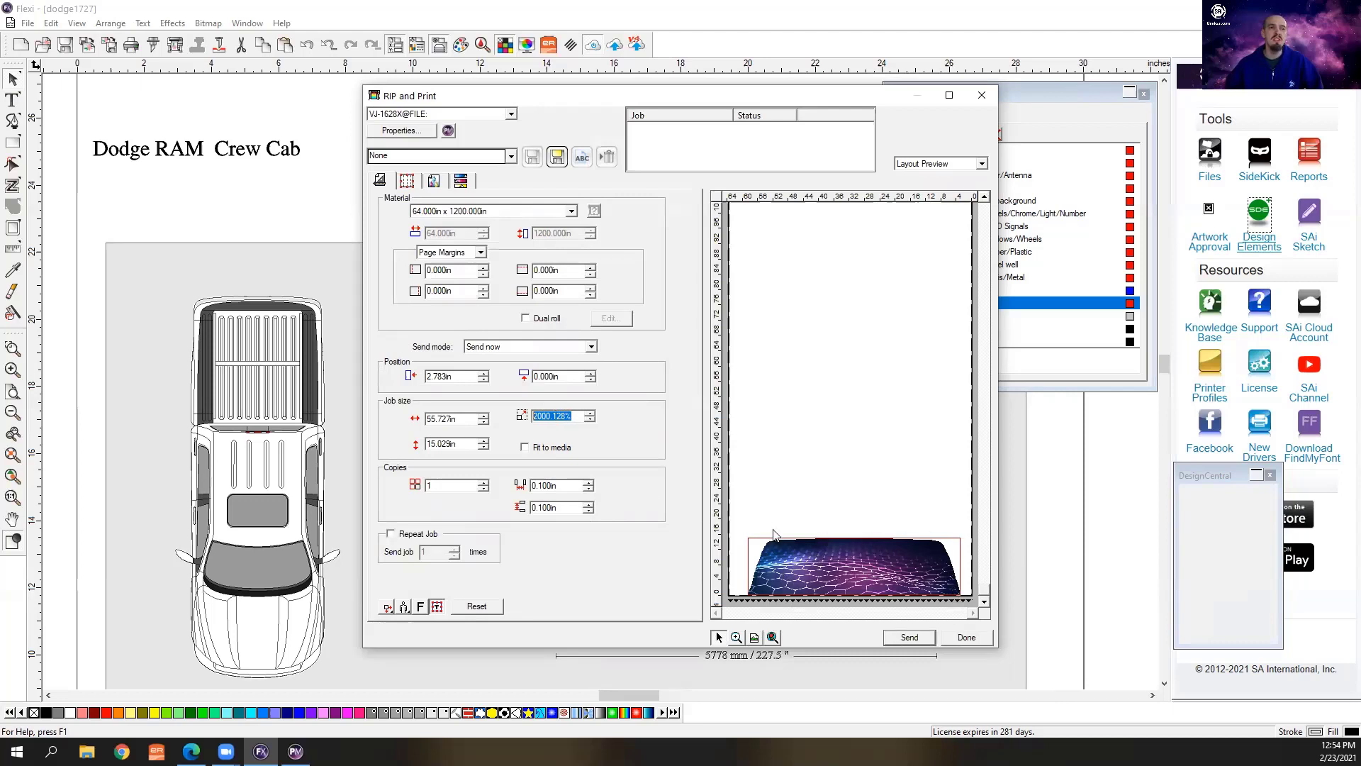
mouse_move(826, 570)
left_mouse_down()
mouse_move(831, 553)
mouse_move(844, 574)
left_mouse_up()
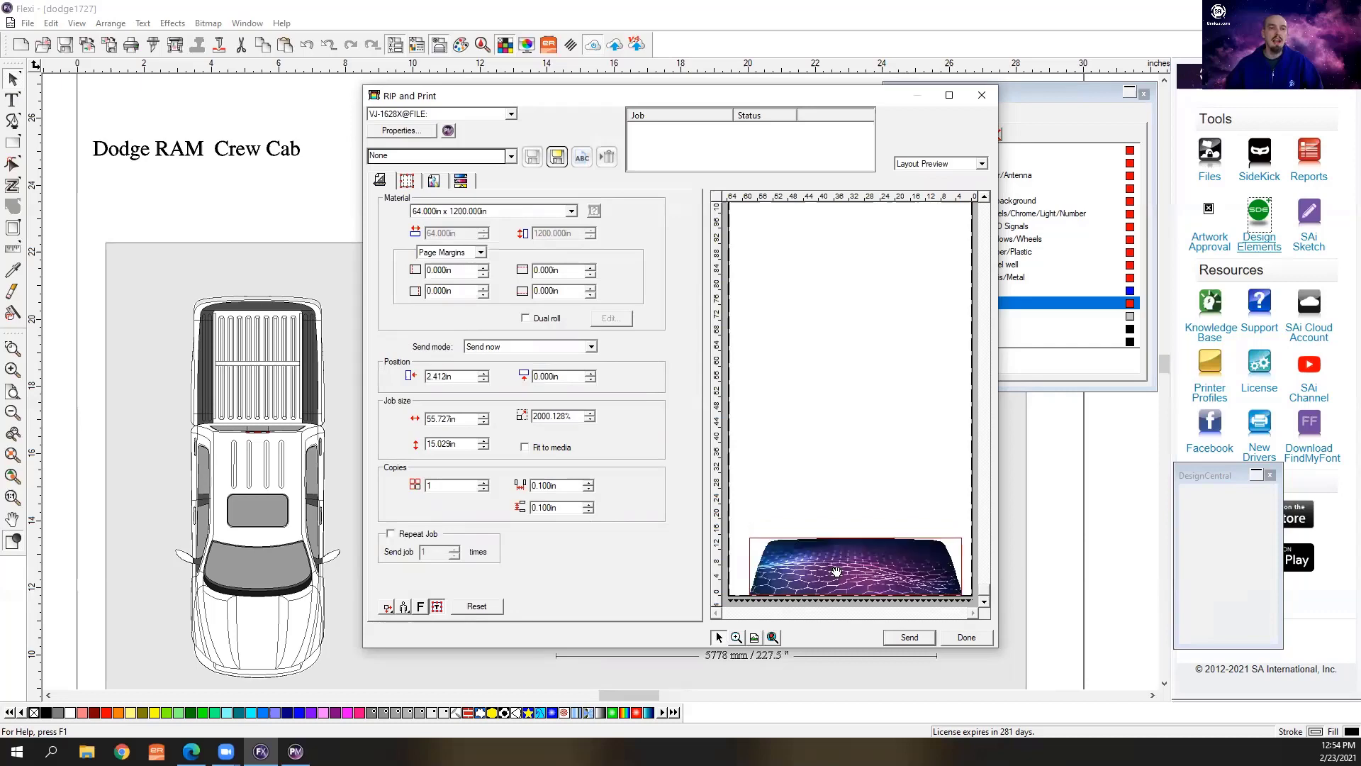
Close the print setup without sending the job and delete the spare window graphic above the truck
left_click(970, 637)
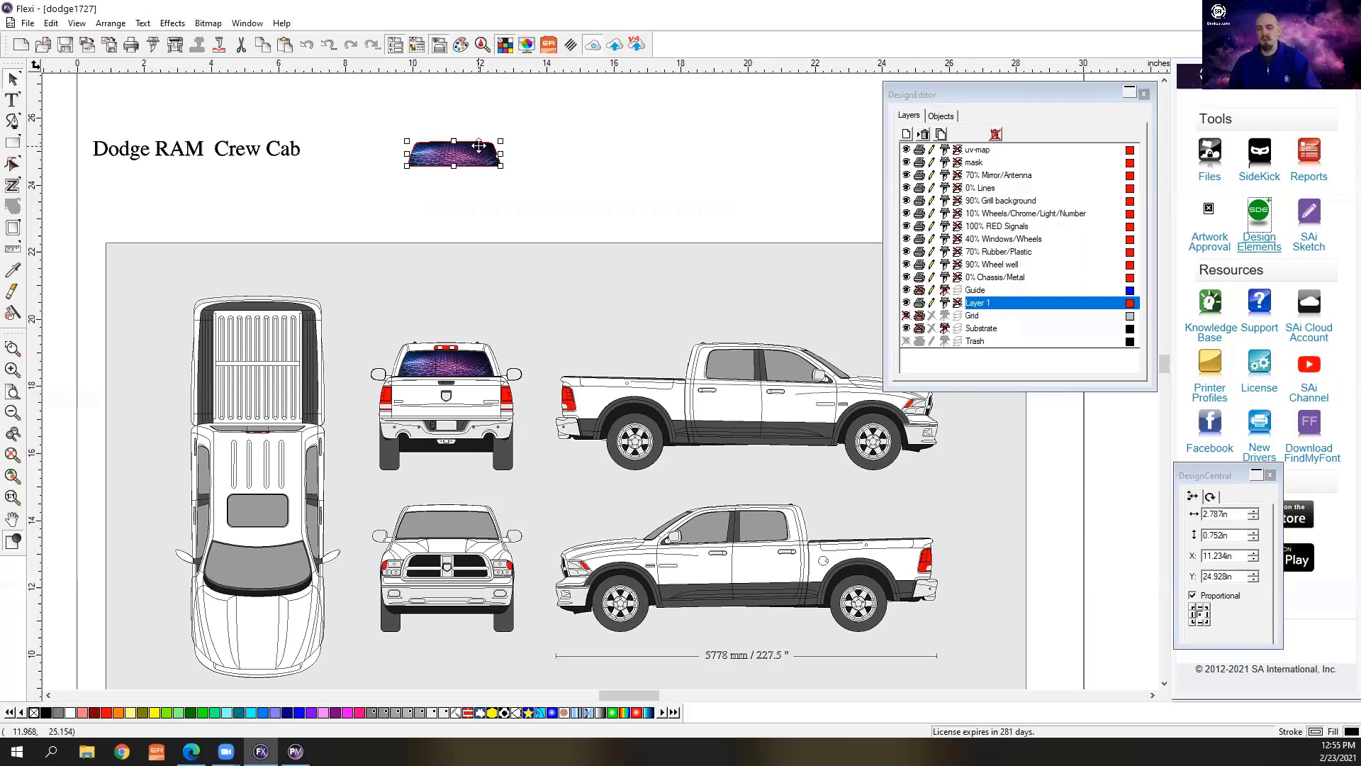
key("Delete")
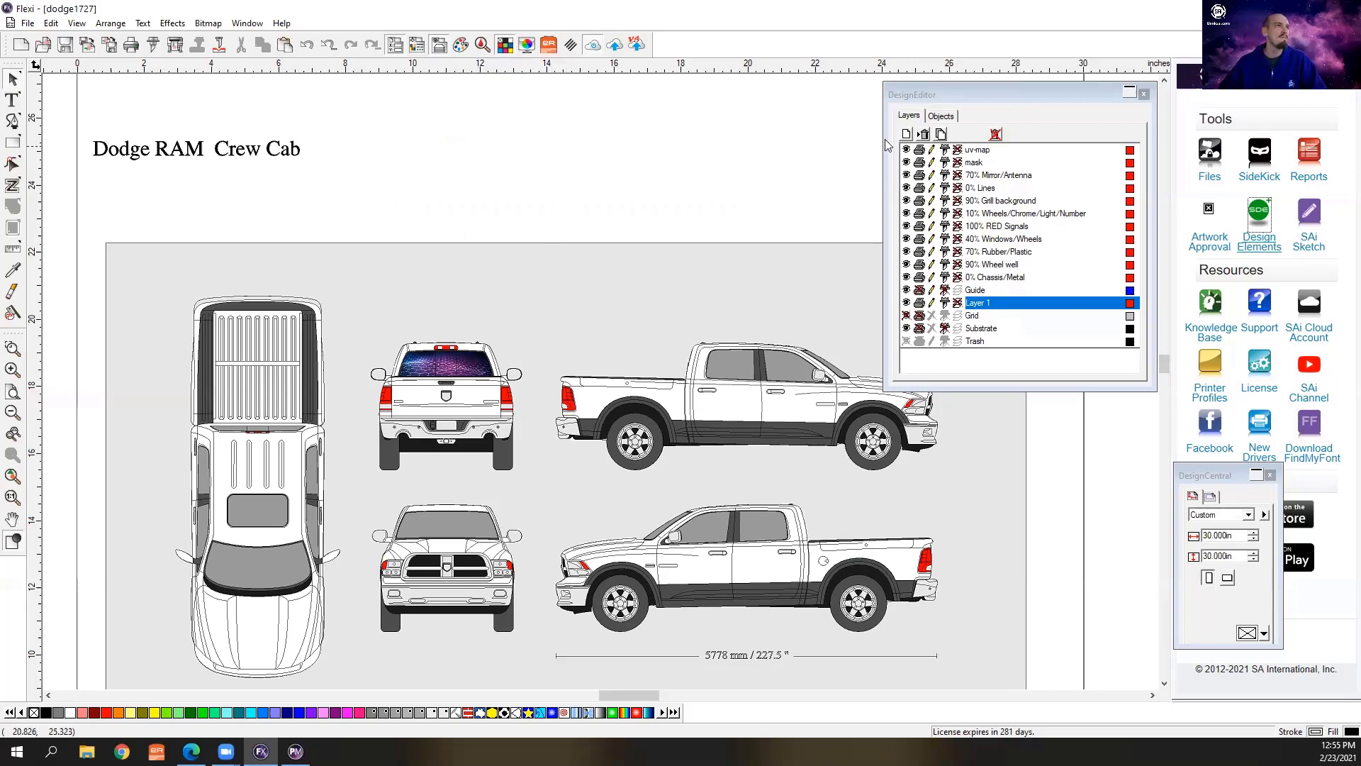
Create a new document and import the BadWrapsBitmap file from the Recording files folder onto the middle of the page
left_click(21, 44)
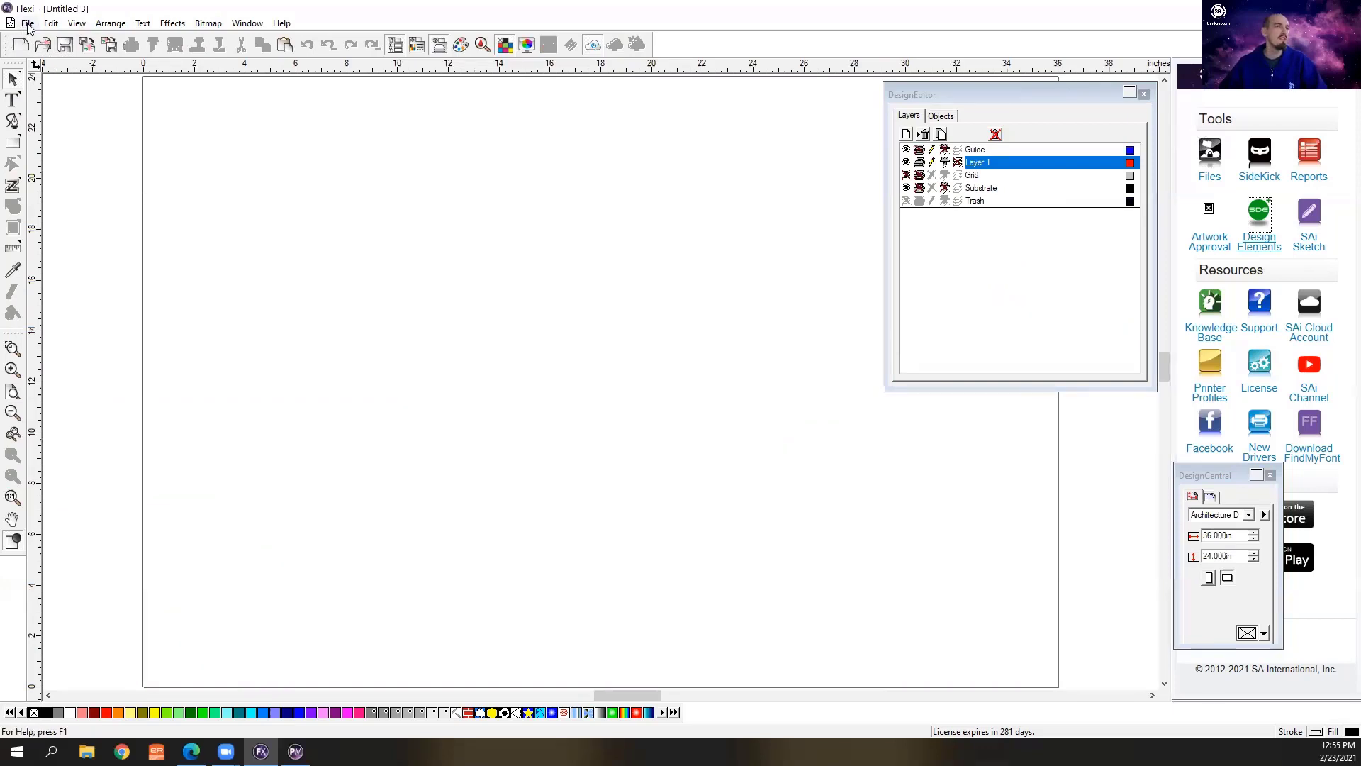
left_click(35, 24)
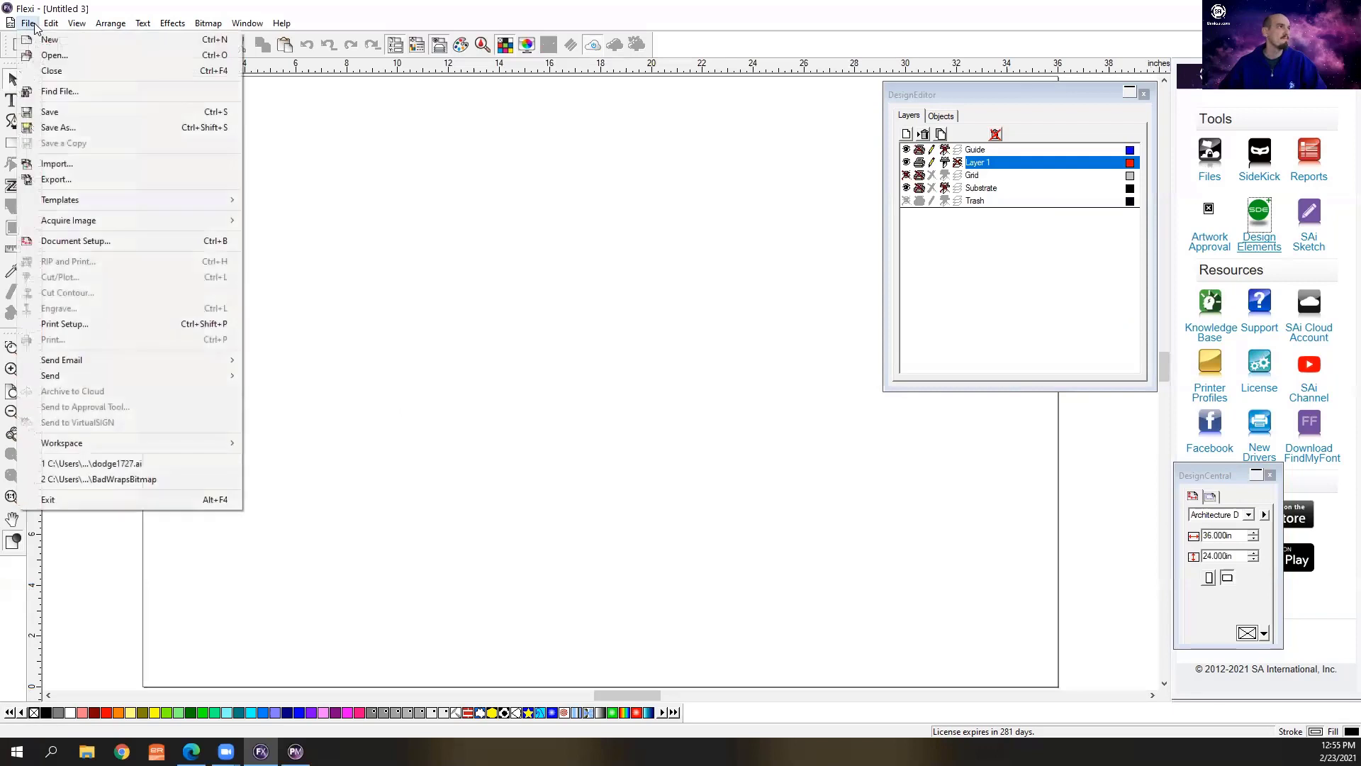
left_click(59, 163)
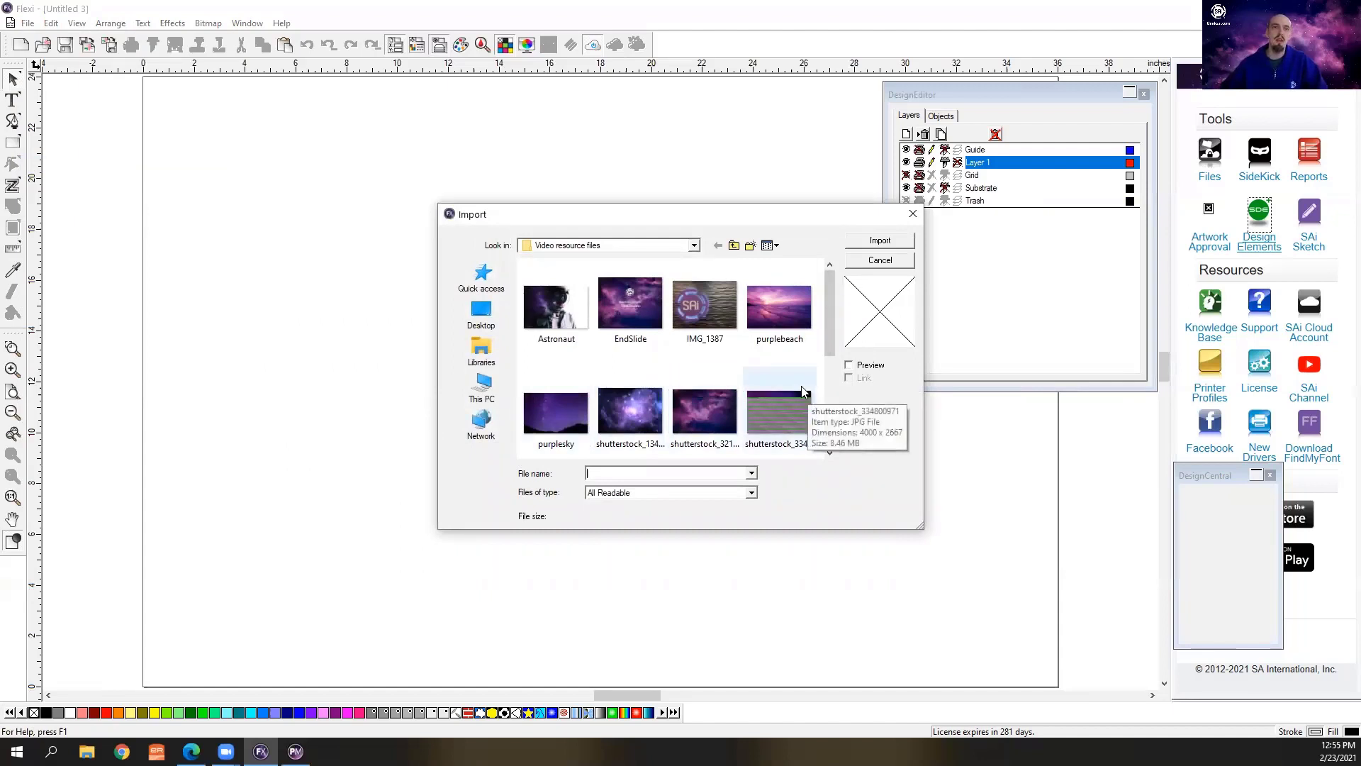
left_click(734, 245)
left_click(566, 323)
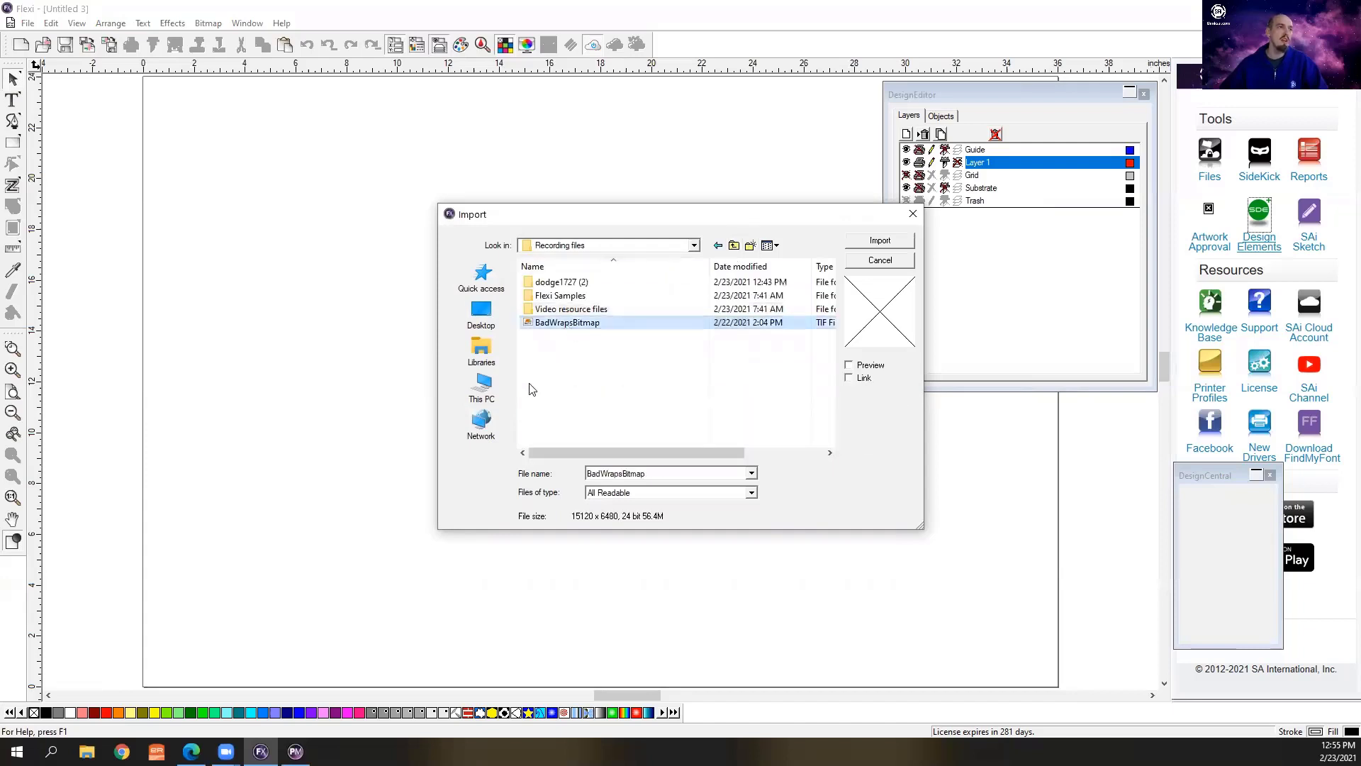
left_click(879, 241)
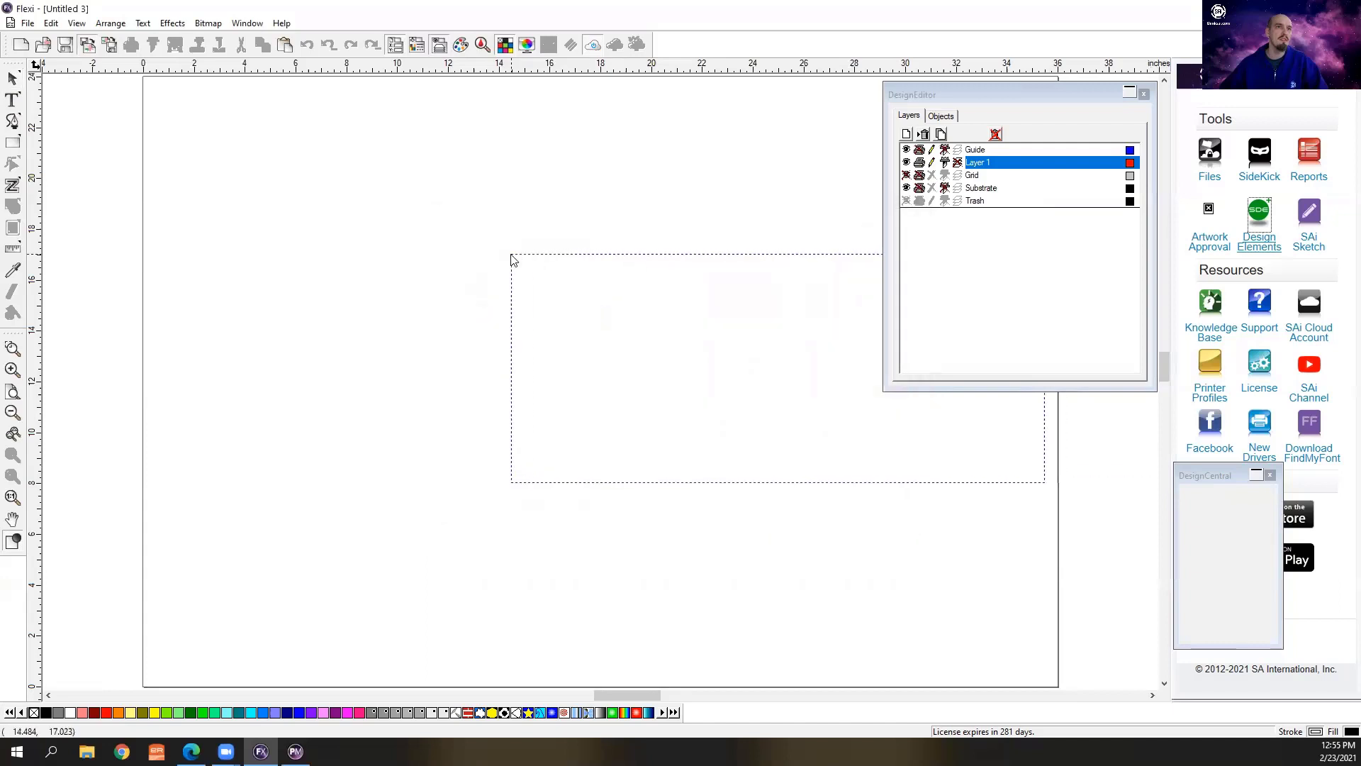
left_click(321, 243)
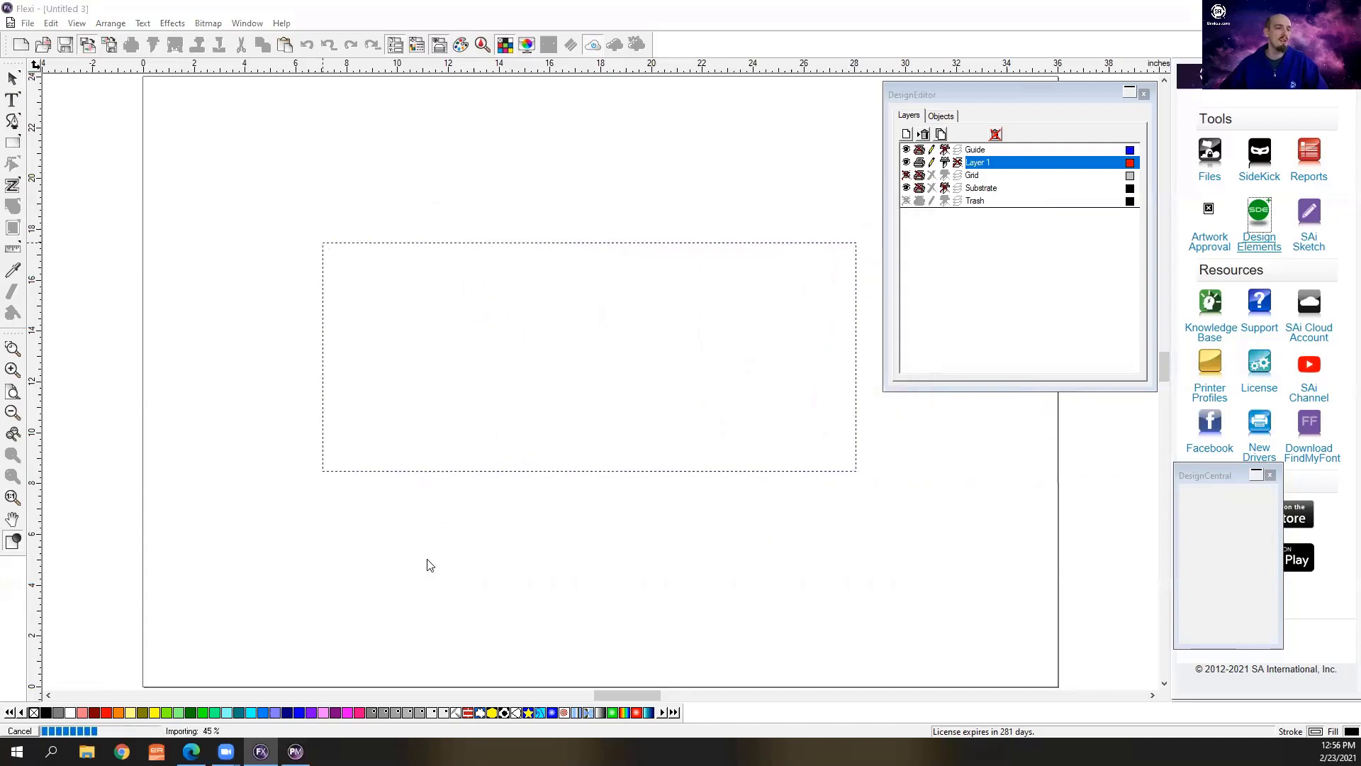
left_click(664, 541)
left_click(1044, 90)
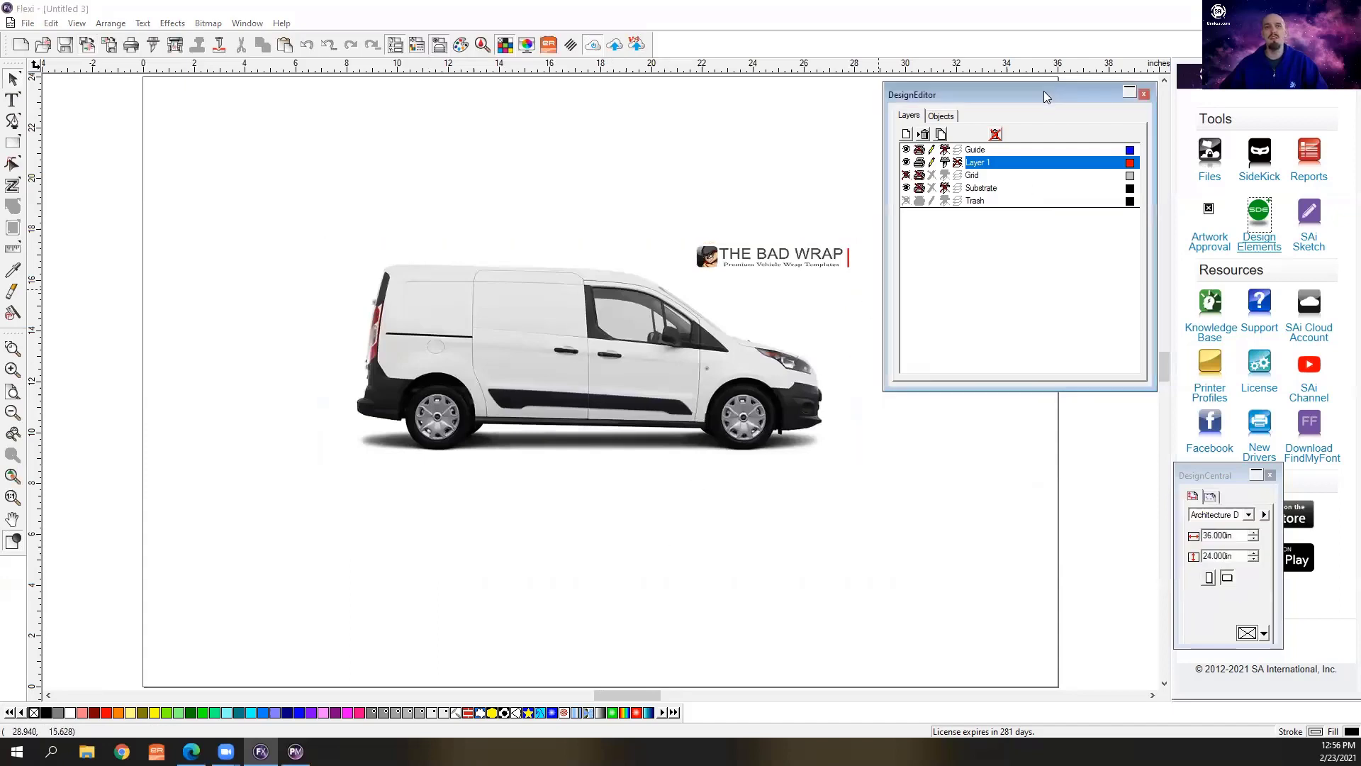
left_click_drag(1044, 90, 1034, 92)
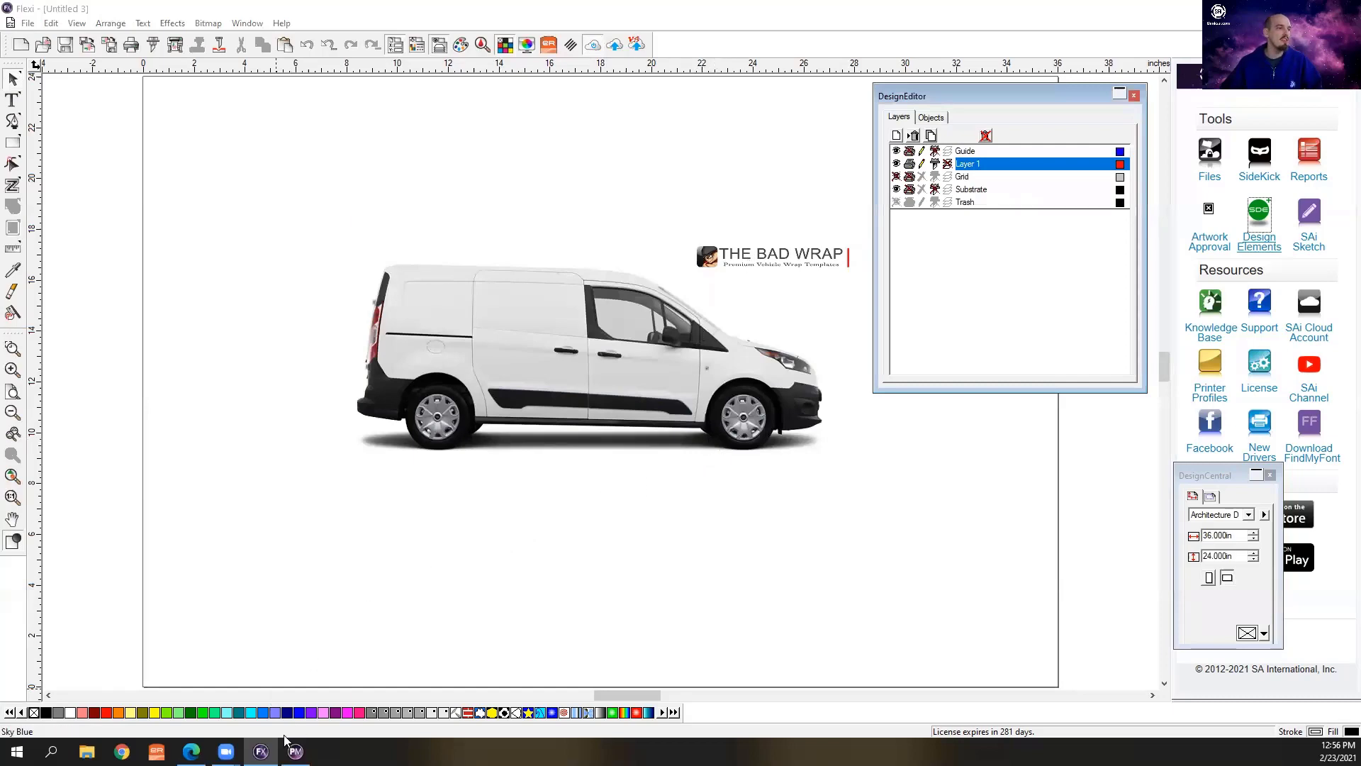
left_click(192, 752)
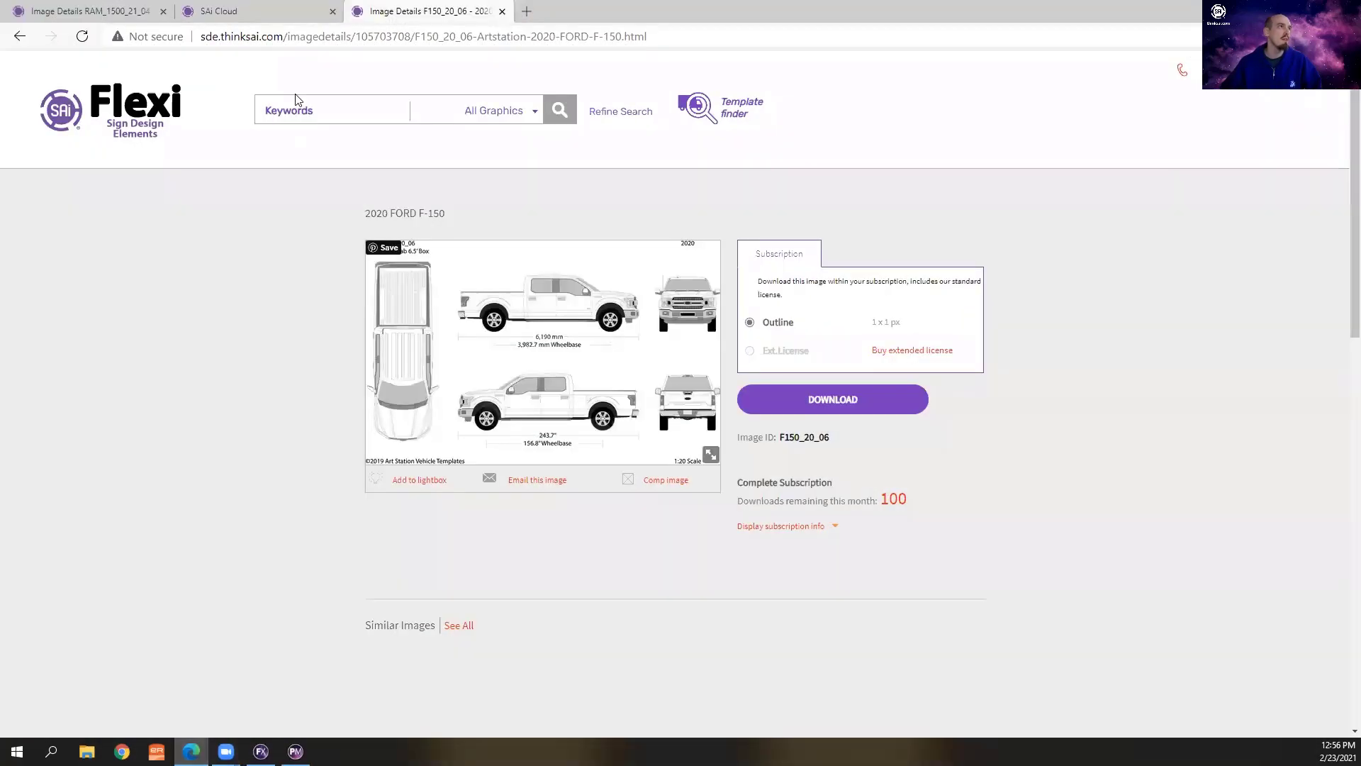
left_click(526, 12)
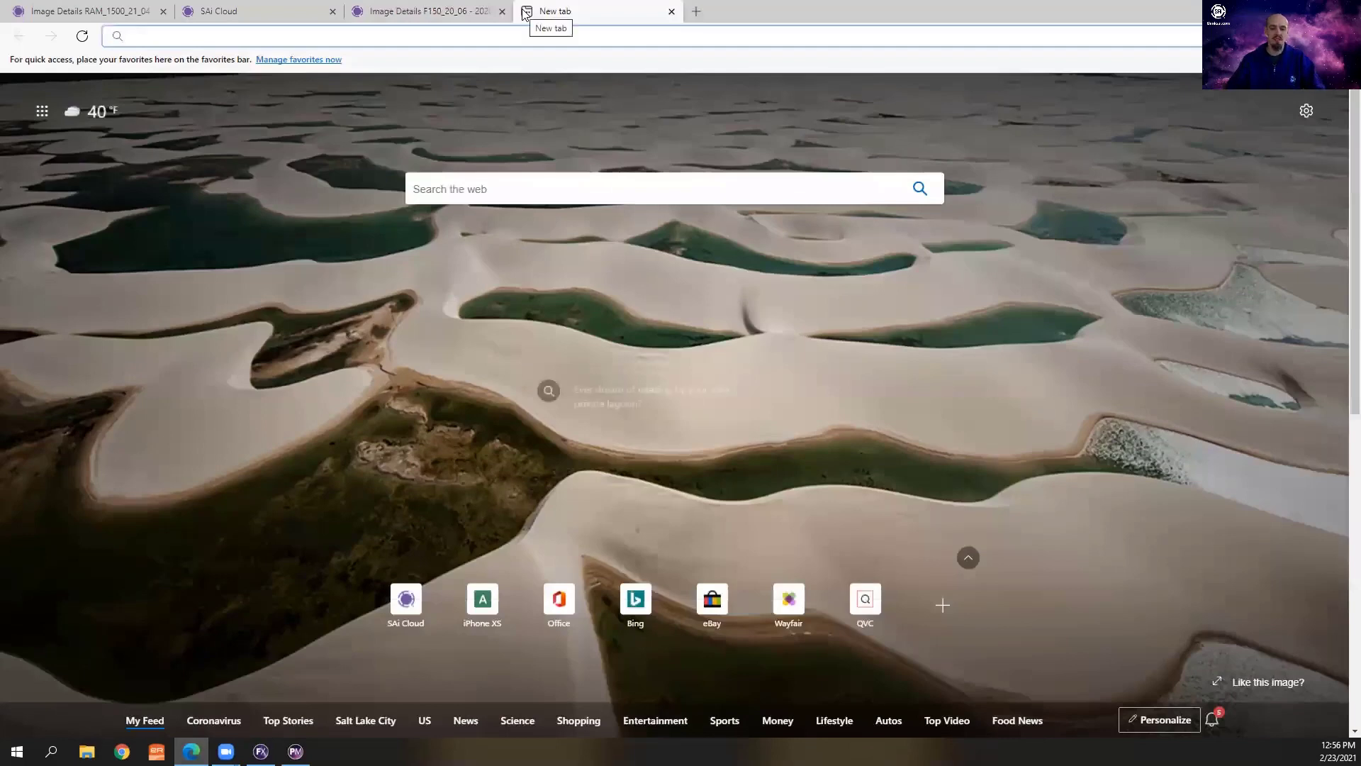
type("www.thebadwraq")
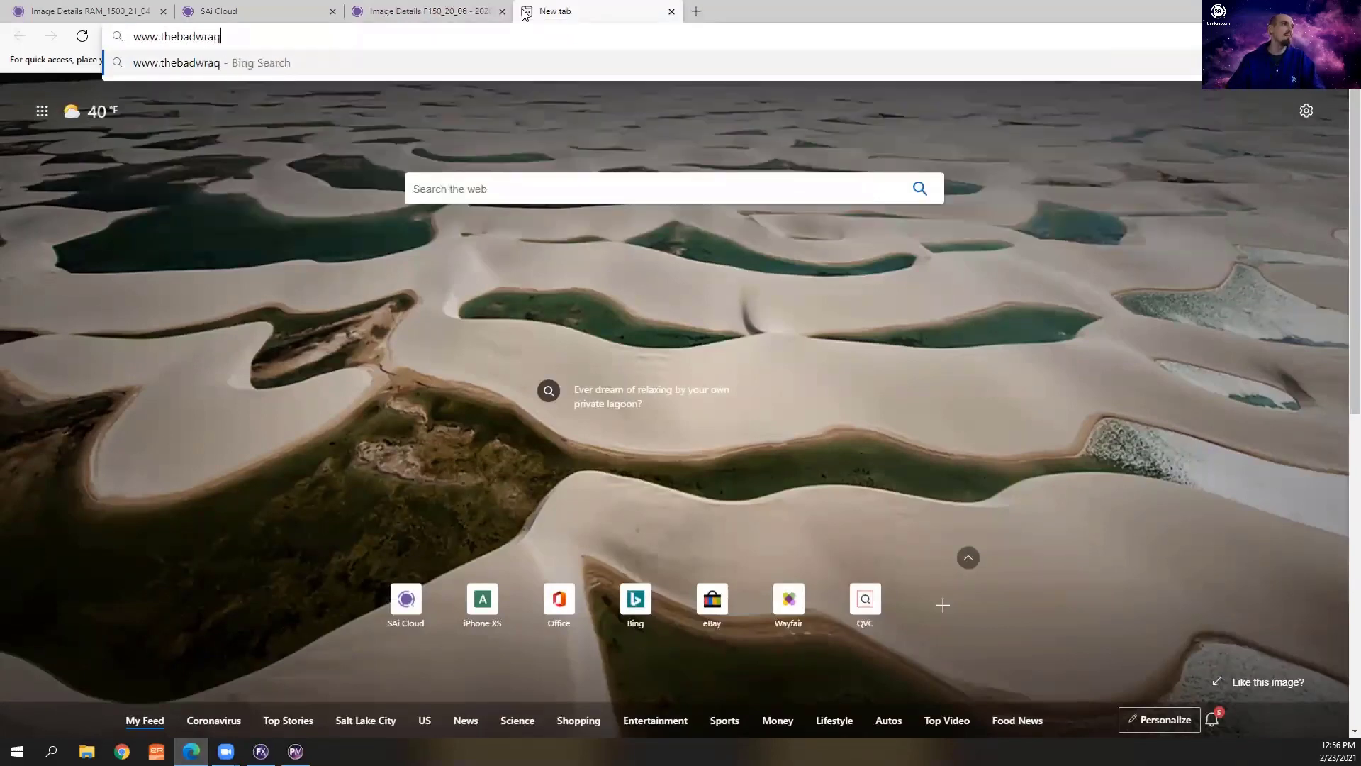
key("BackSpace")
type("p.com")
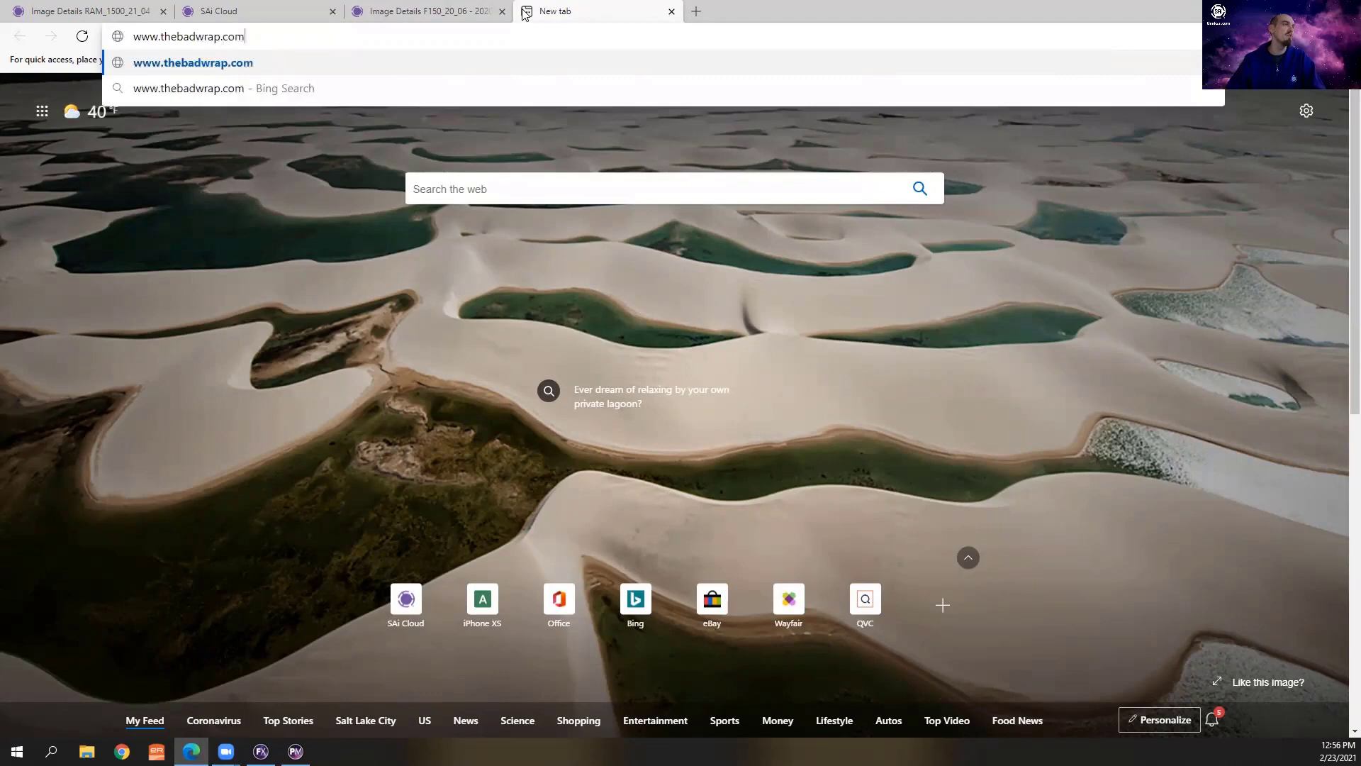
key("Return")
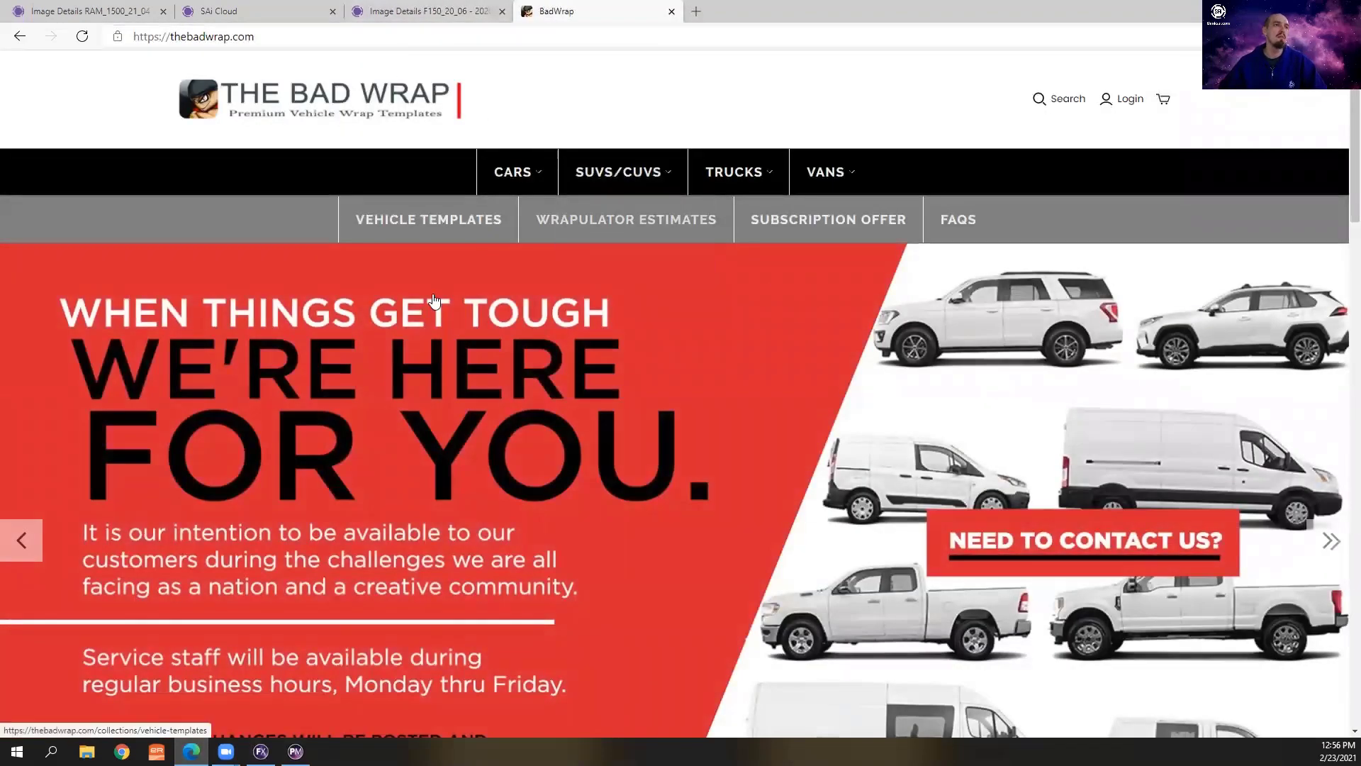
scroll(621, 433, "down", 5)
scroll(610, 414, "down", 3)
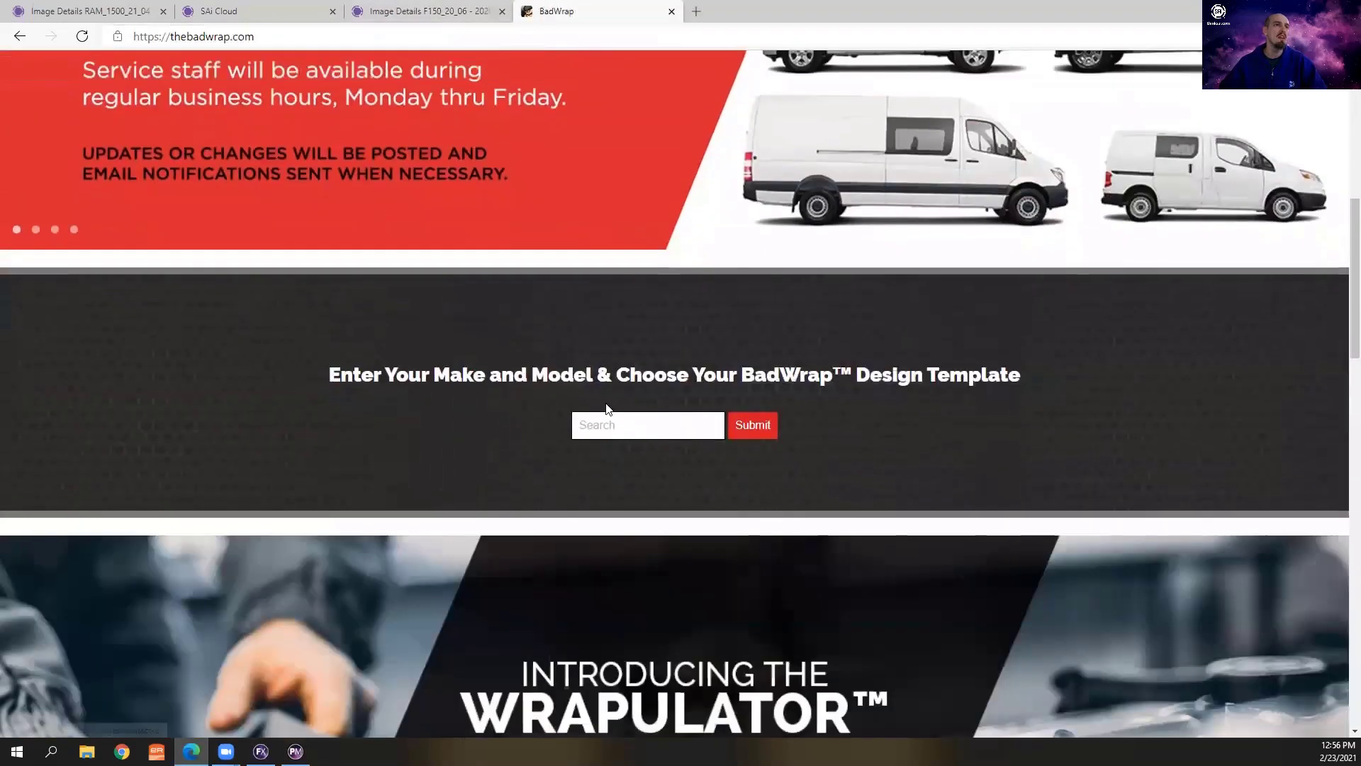
scroll(605, 402, "up", 8)
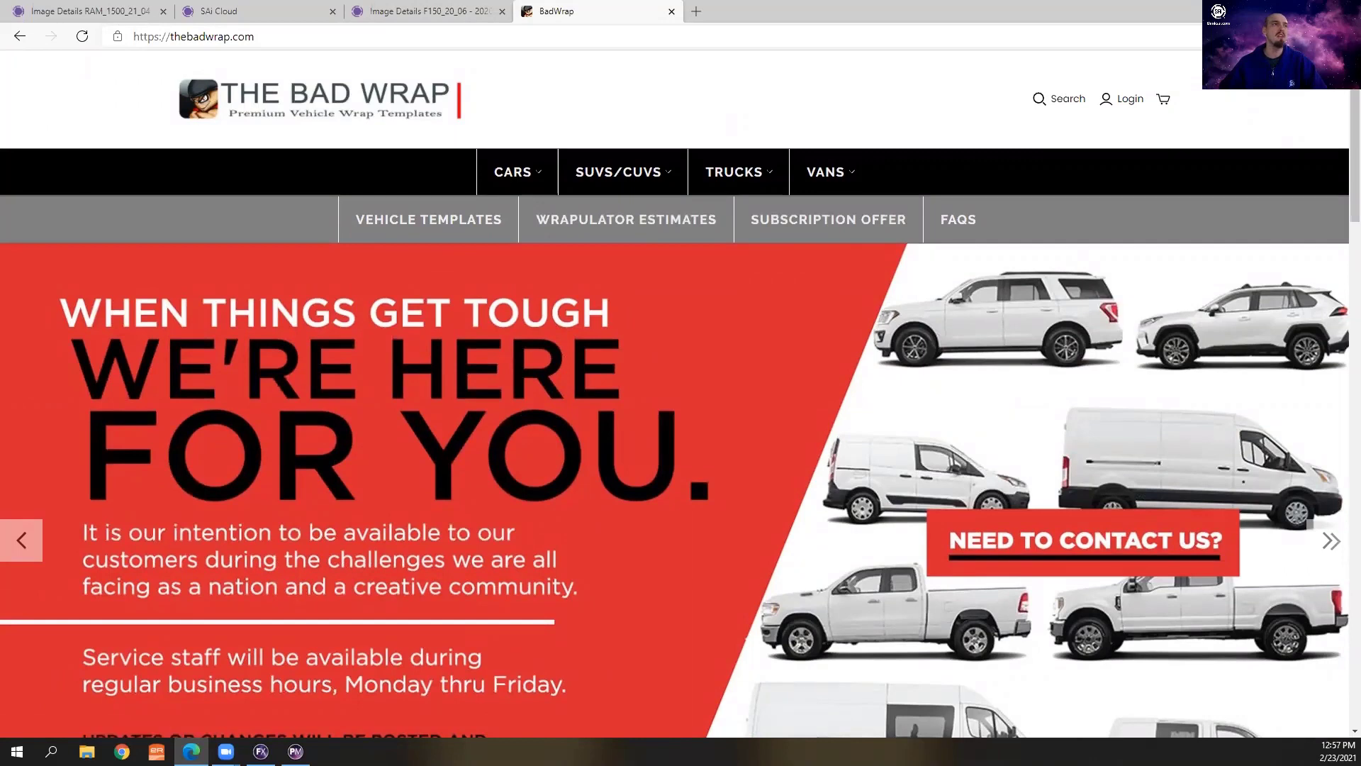
Return to Flexi and delete the imported van image from the untitled document
key("alt+Tab")
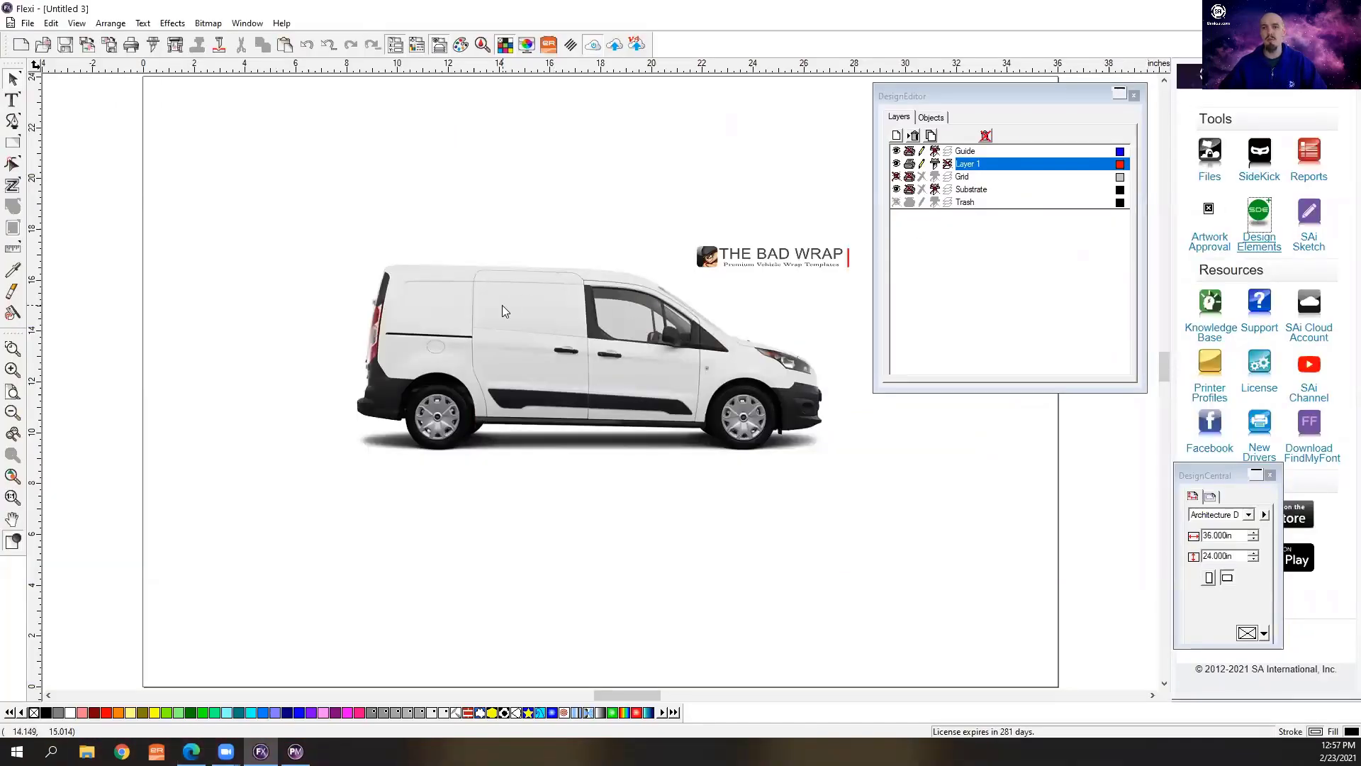
left_click_drag(506, 303, 517, 304)
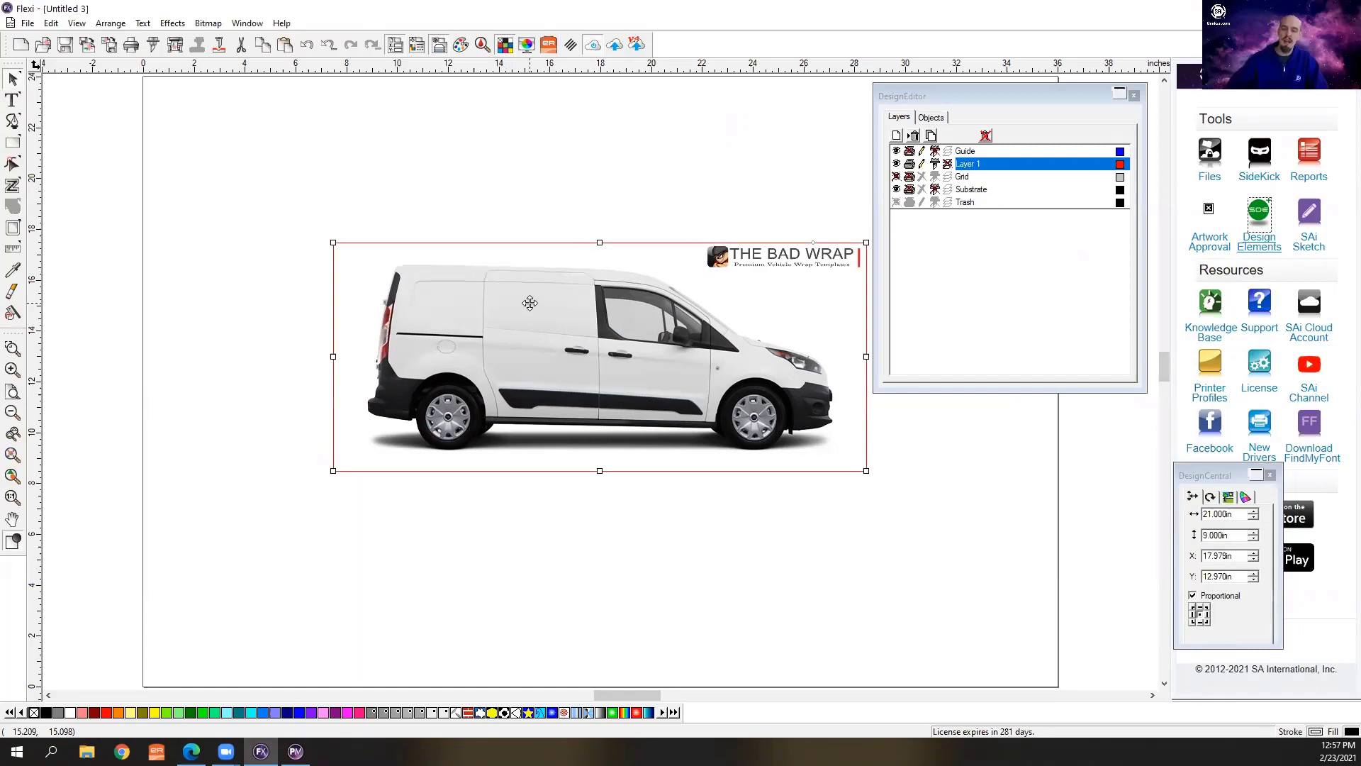
key("Delete")
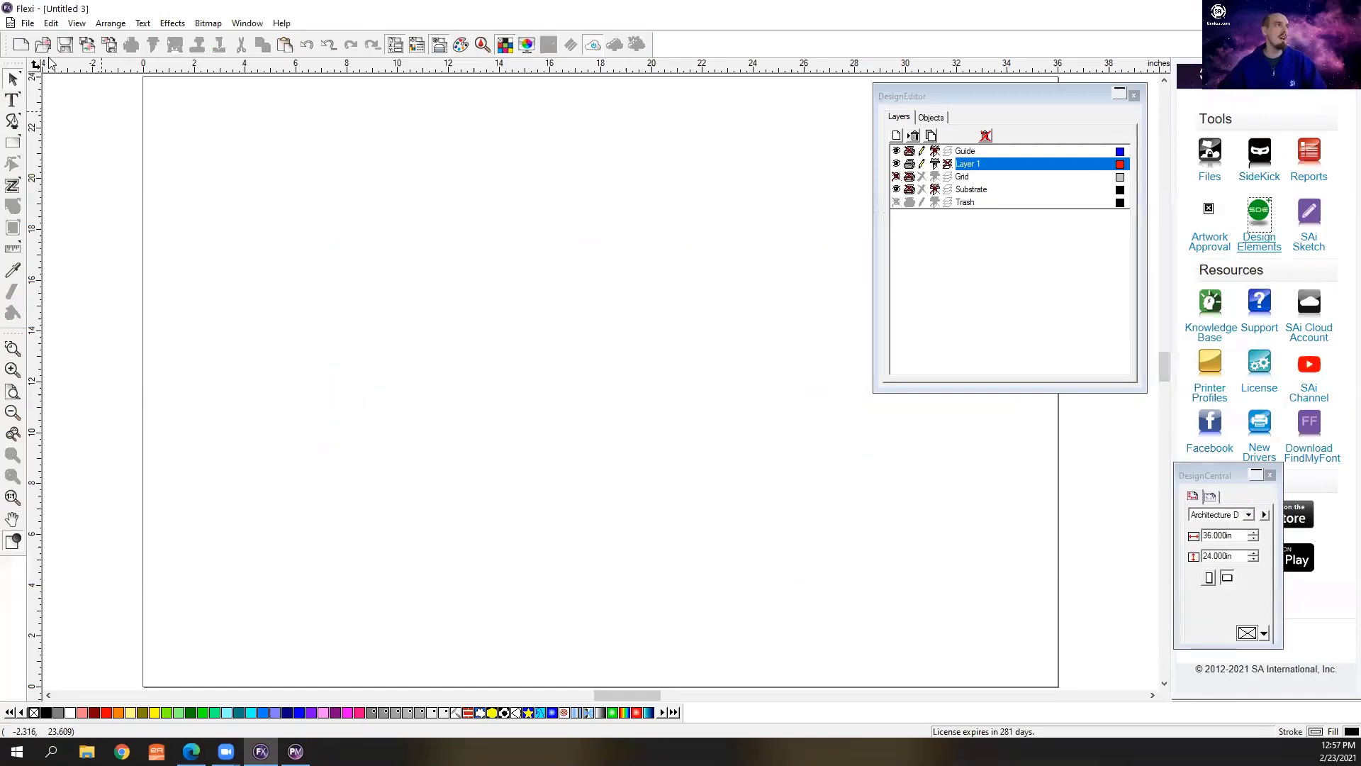
Open the BadWrapsBitmap file from the Recording files folder as its own document
left_click(28, 23)
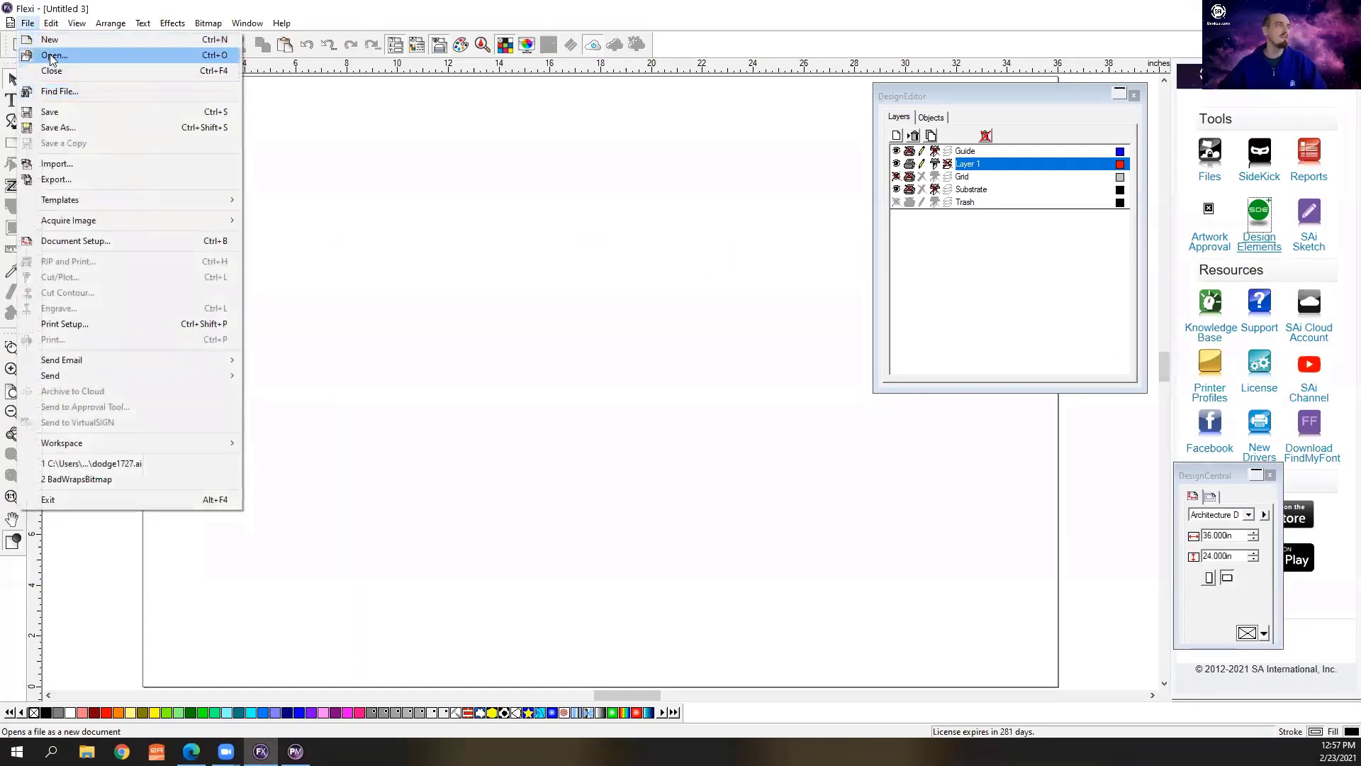
left_click(51, 64)
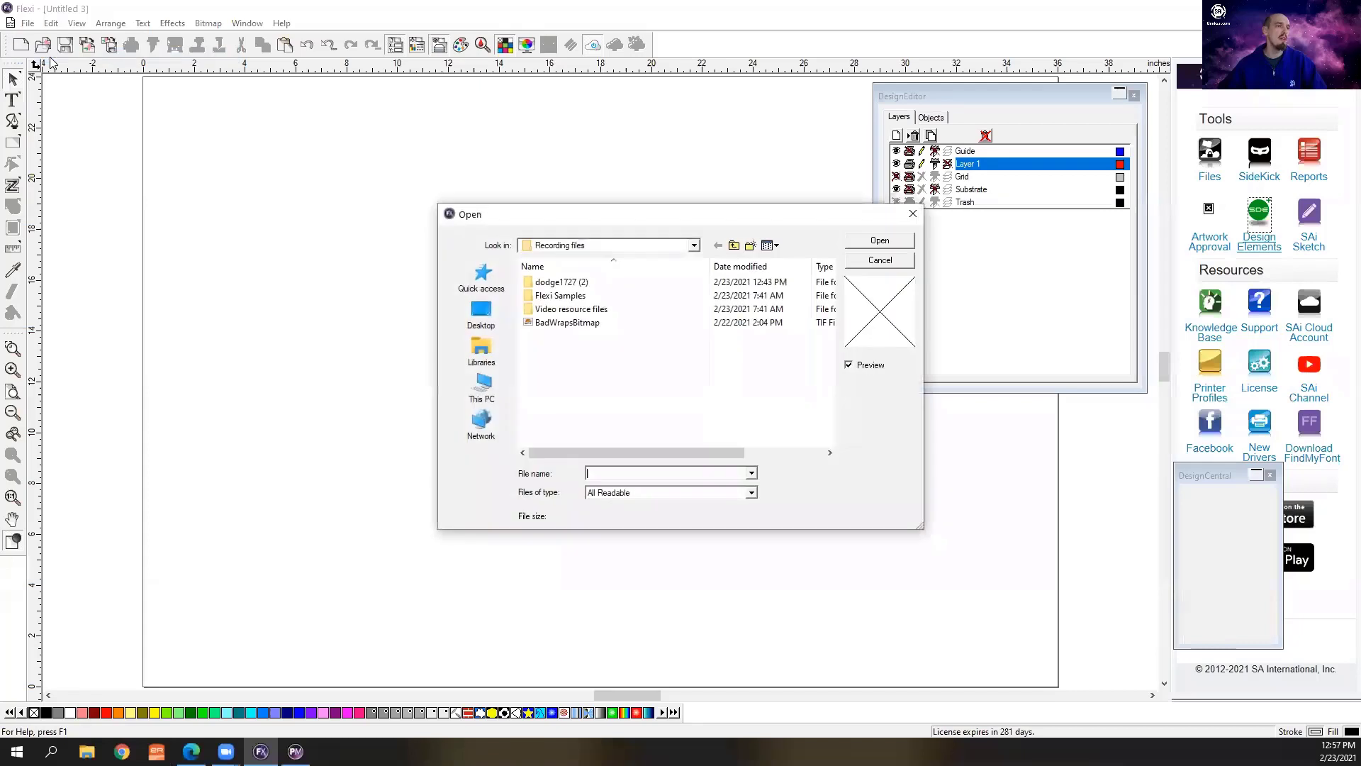
left_click(565, 328)
left_click(879, 242)
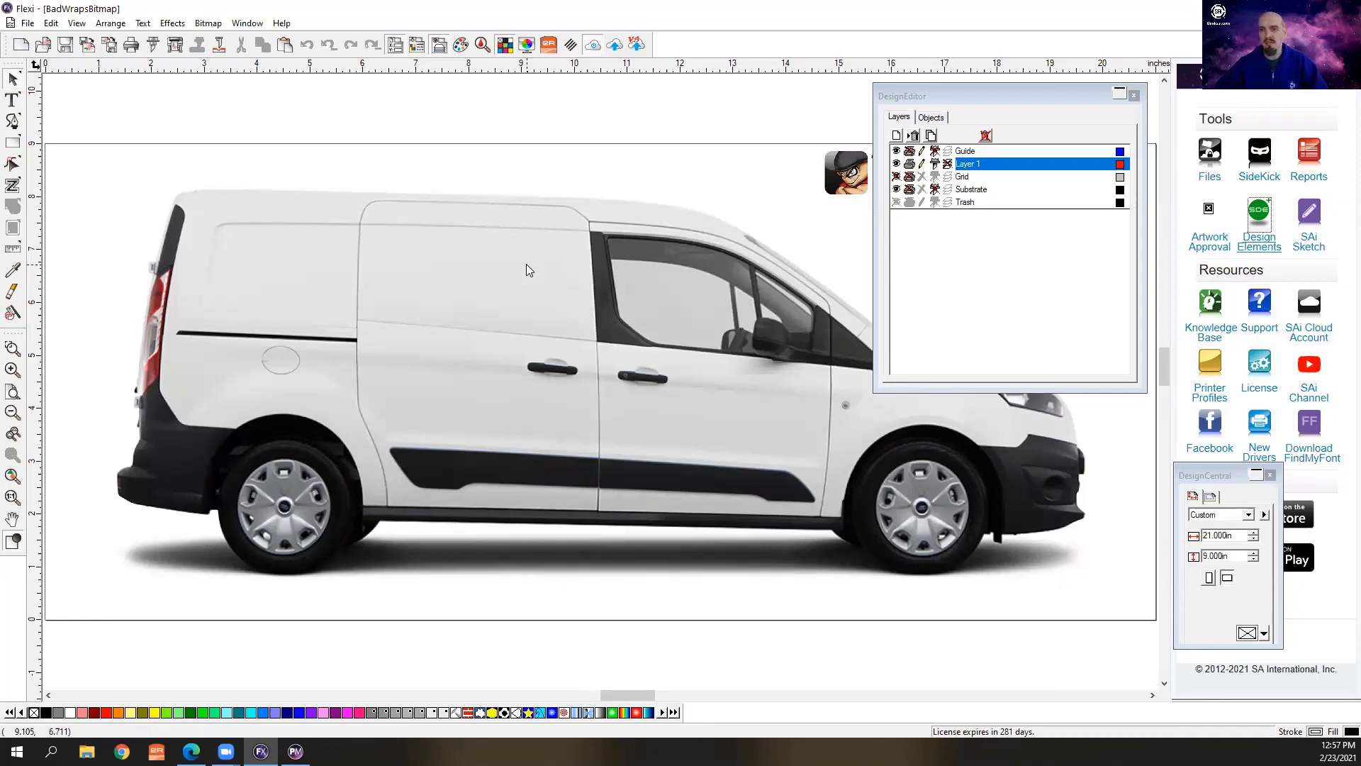
Shift the opened van bitmap about 1.7 in to the left and slightly up on its page, and delete it
left_click(495, 321)
left_click_drag(699, 311, 608, 287)
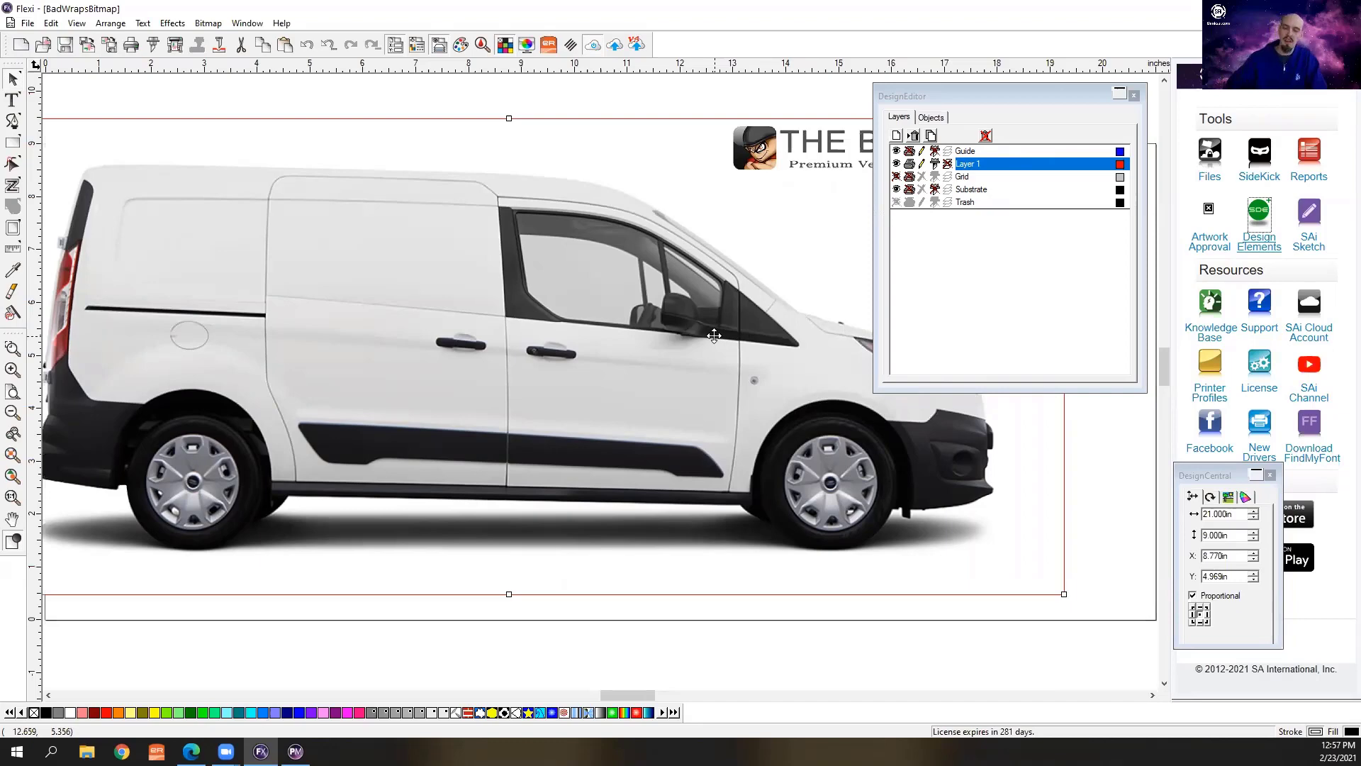
key("Delete")
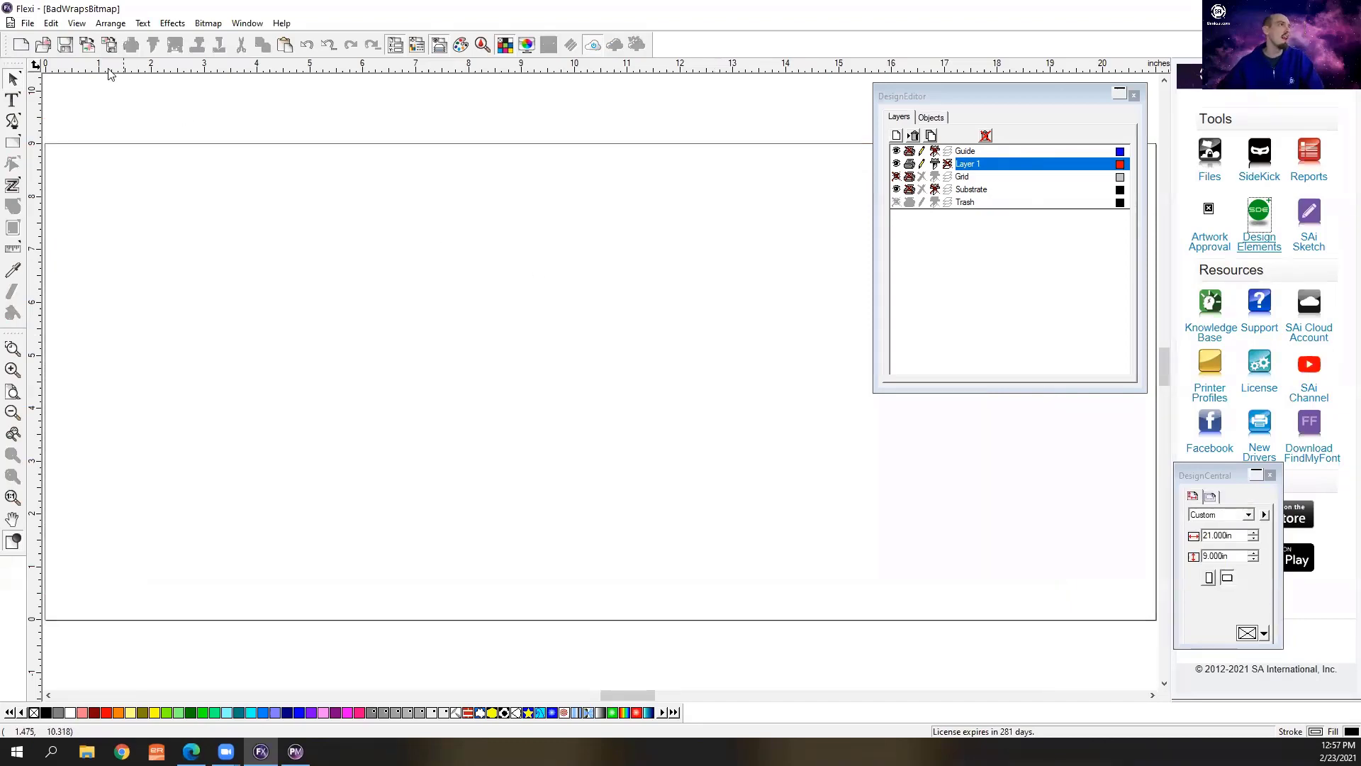
Open the BadWrapsBitmap file from Recording files as TIFF for Bad Wrap, declining to open it as a single layer
left_click(28, 23)
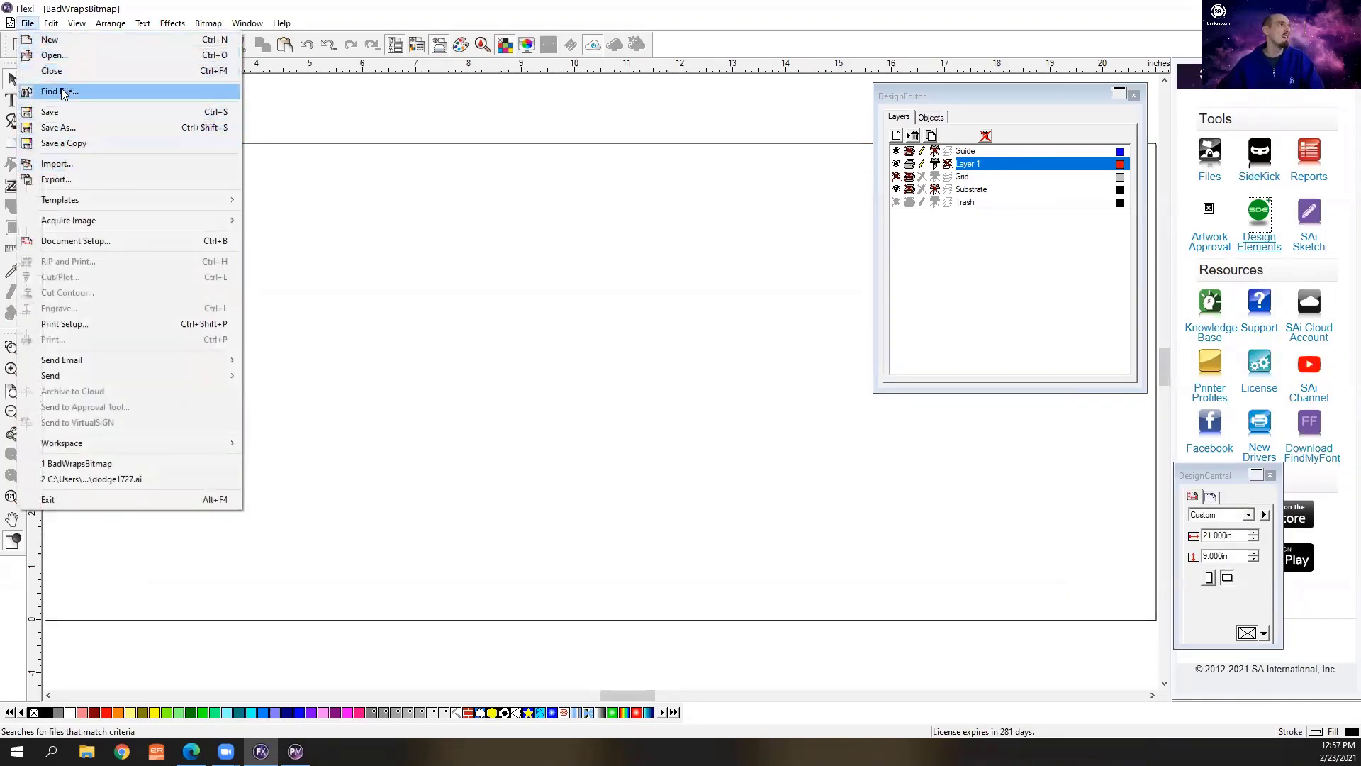
left_click(54, 55)
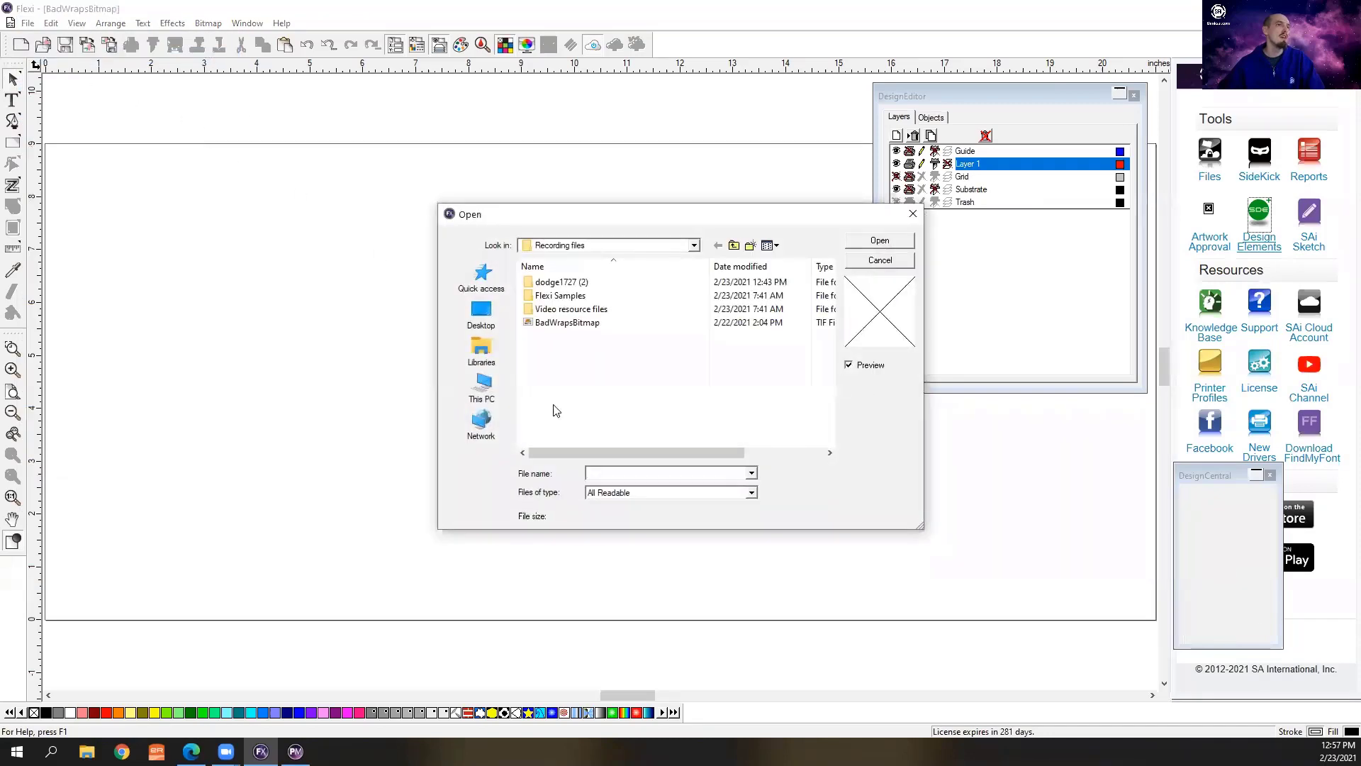
left_click(751, 493)
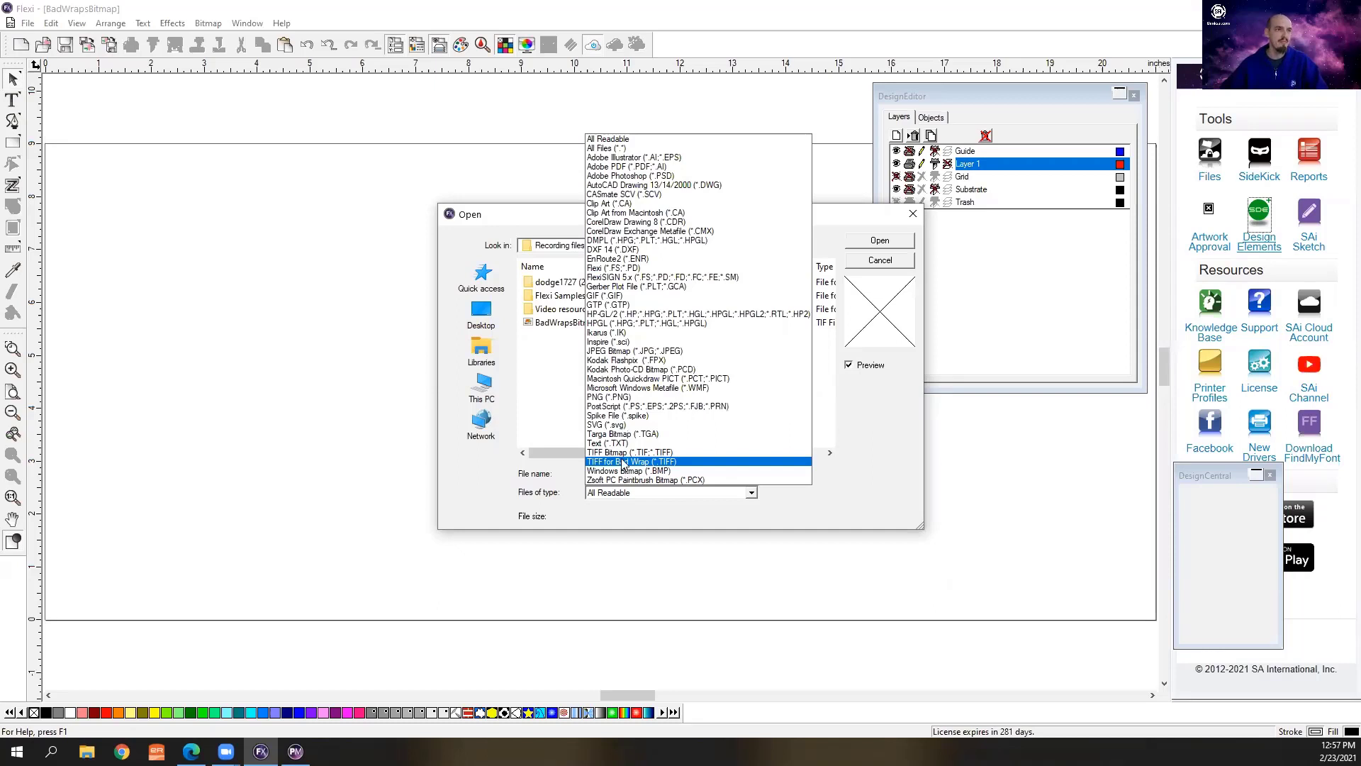
left_click(627, 463)
left_click(582, 323)
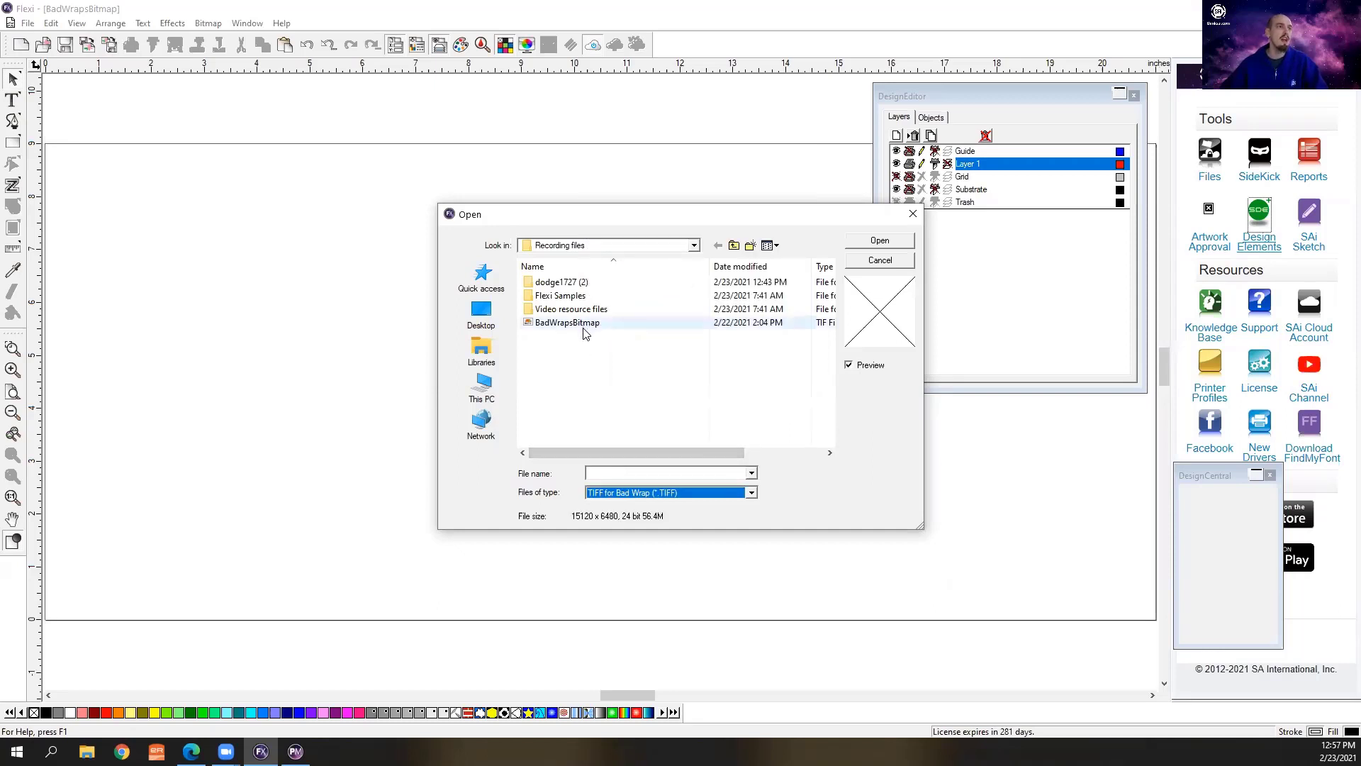
left_click(879, 242)
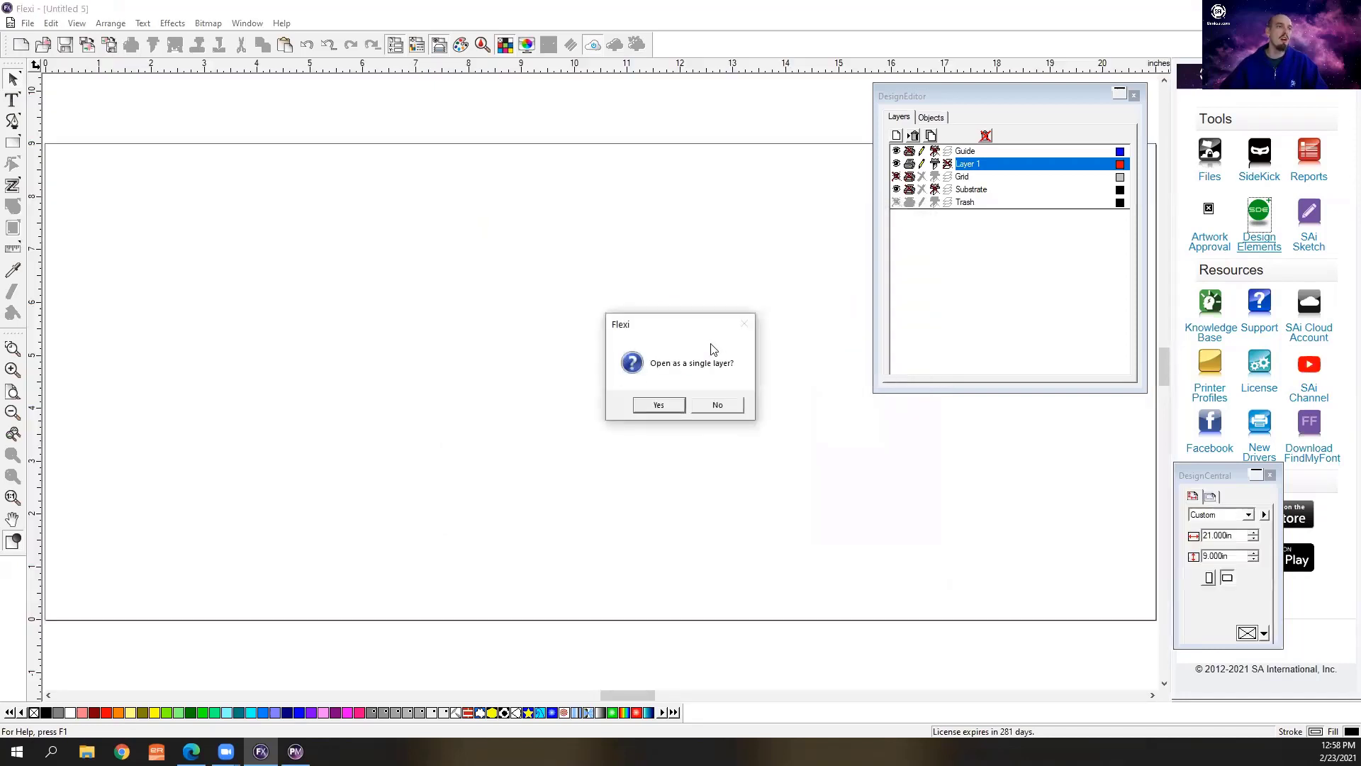
left_click_drag(668, 319, 632, 277)
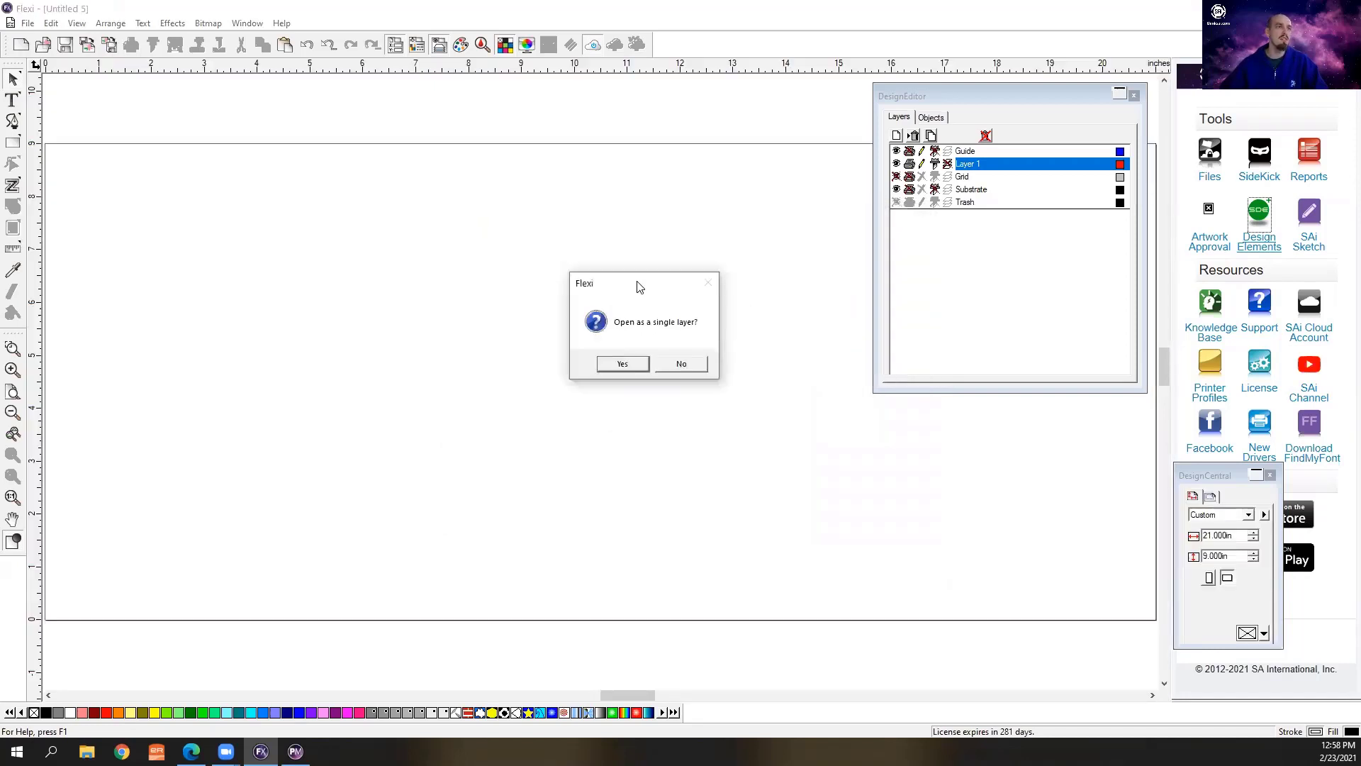
left_click(682, 366)
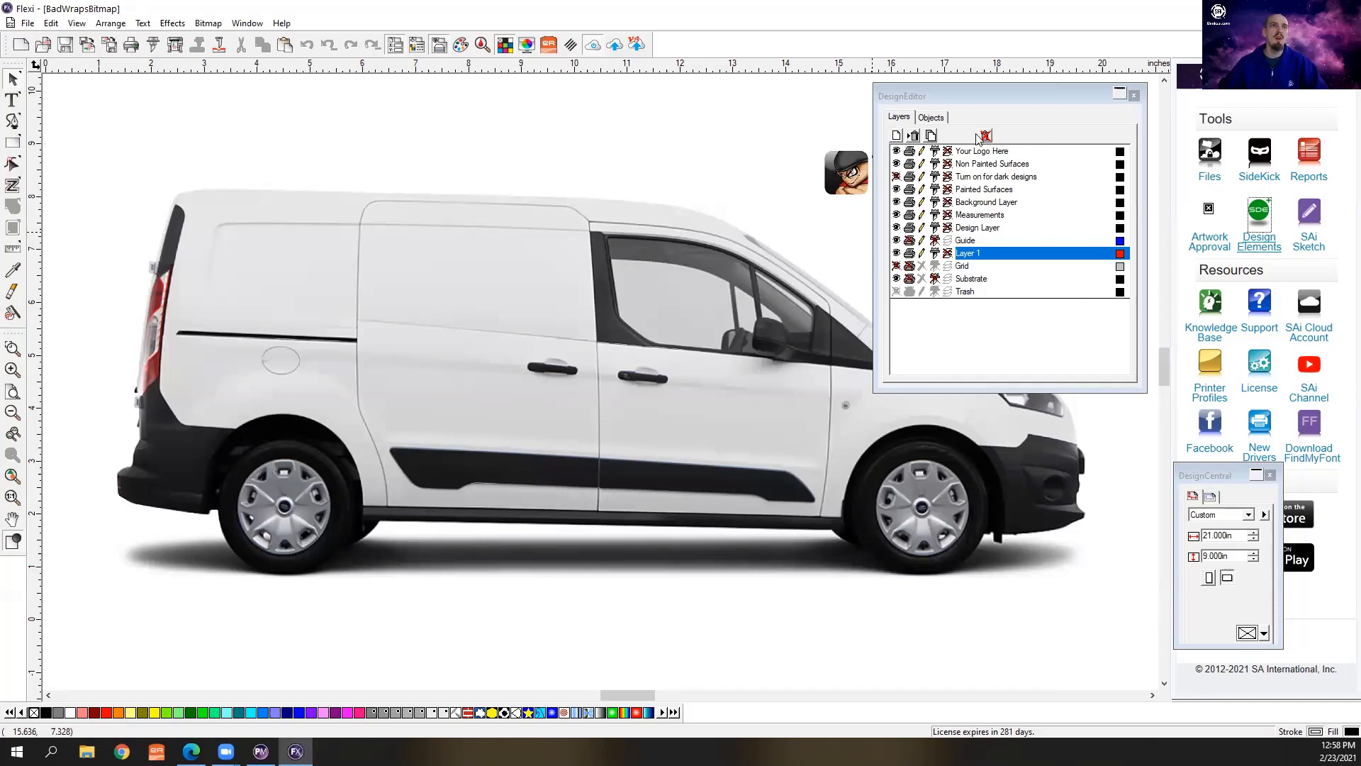
Hide and show again the Non Painted Surfaces layer to examine its content, and select the Your Logo Here layer
left_click_drag(1059, 90, 1063, 90)
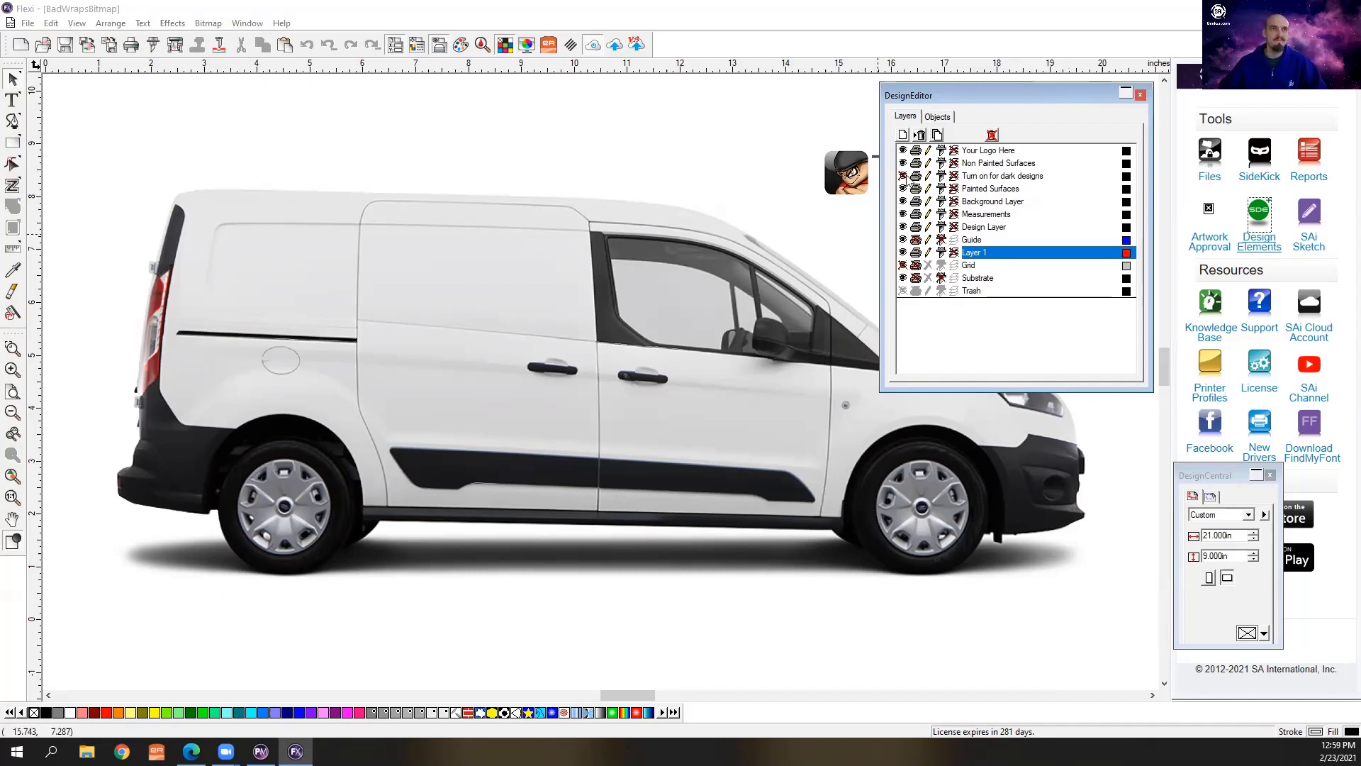
left_click(903, 163)
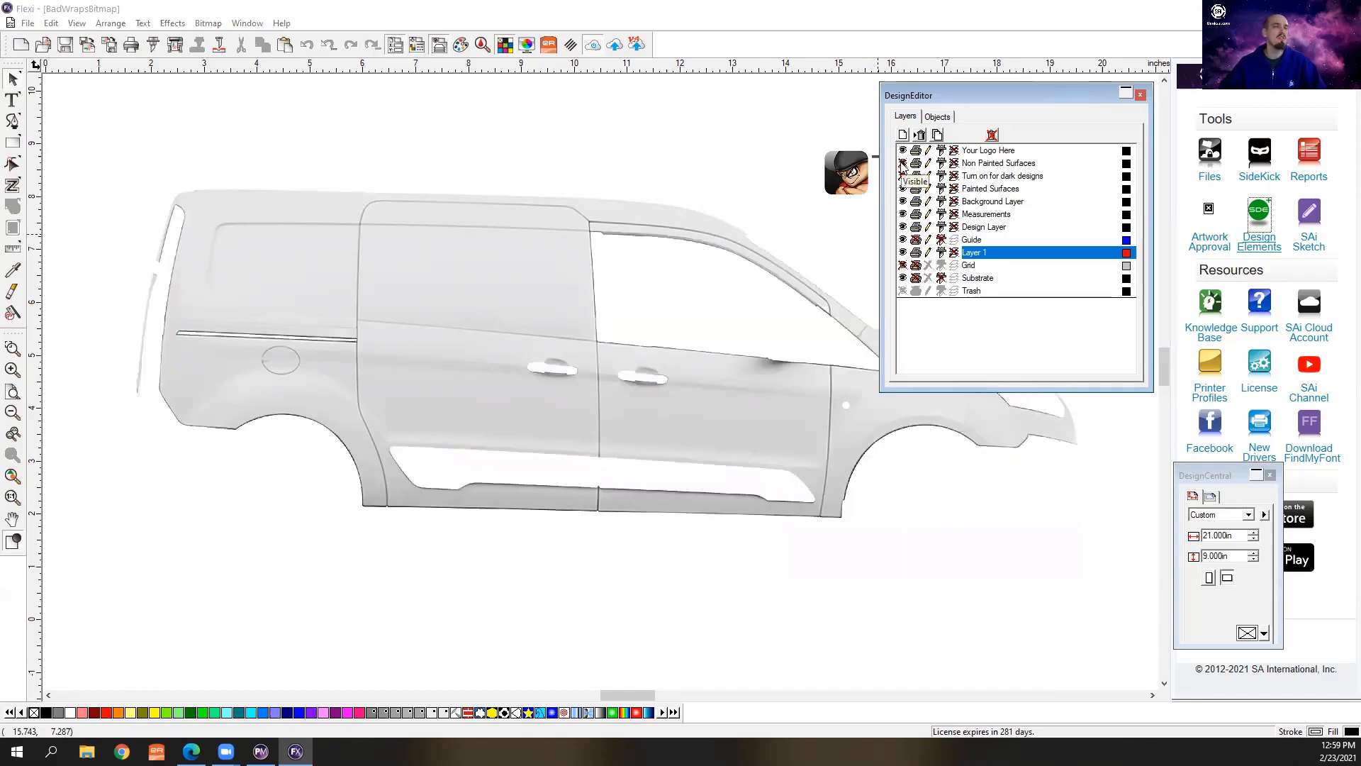
left_click(900, 162)
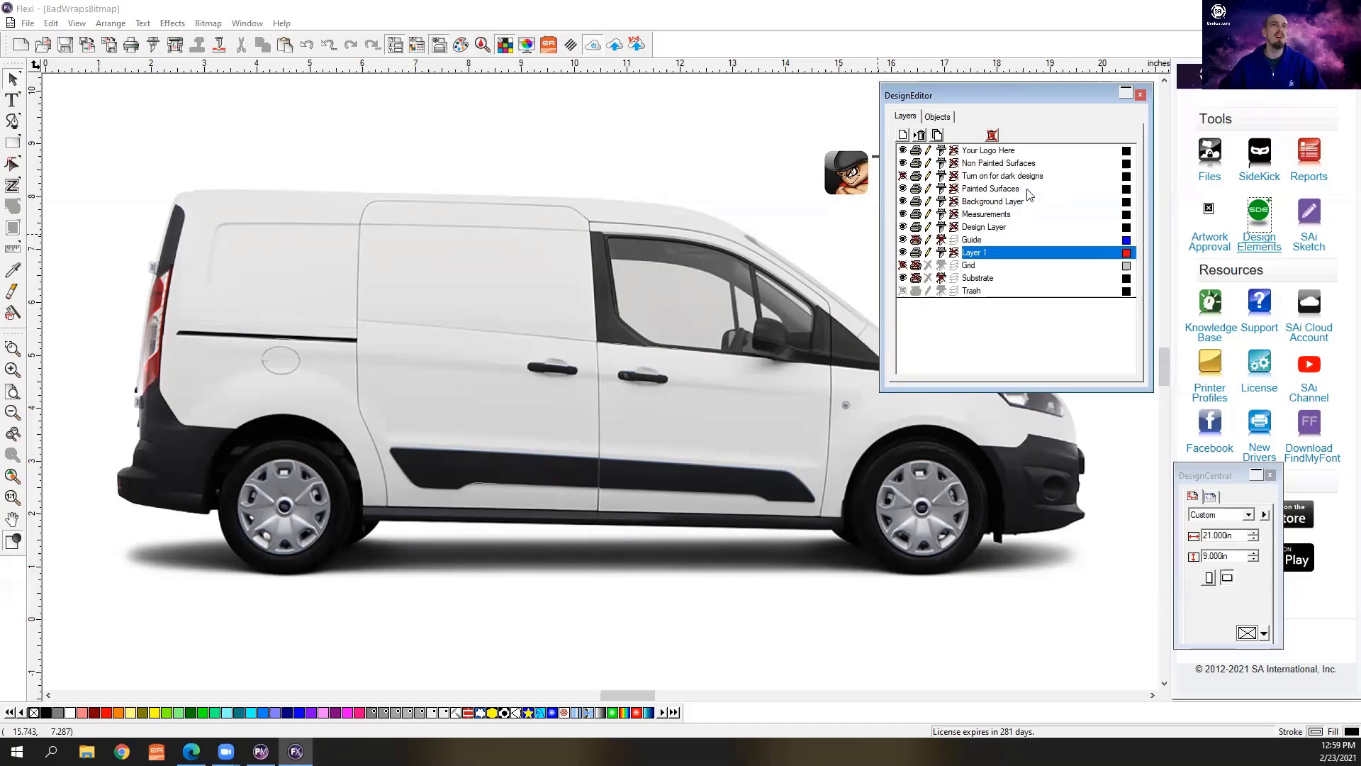
left_click(1029, 153)
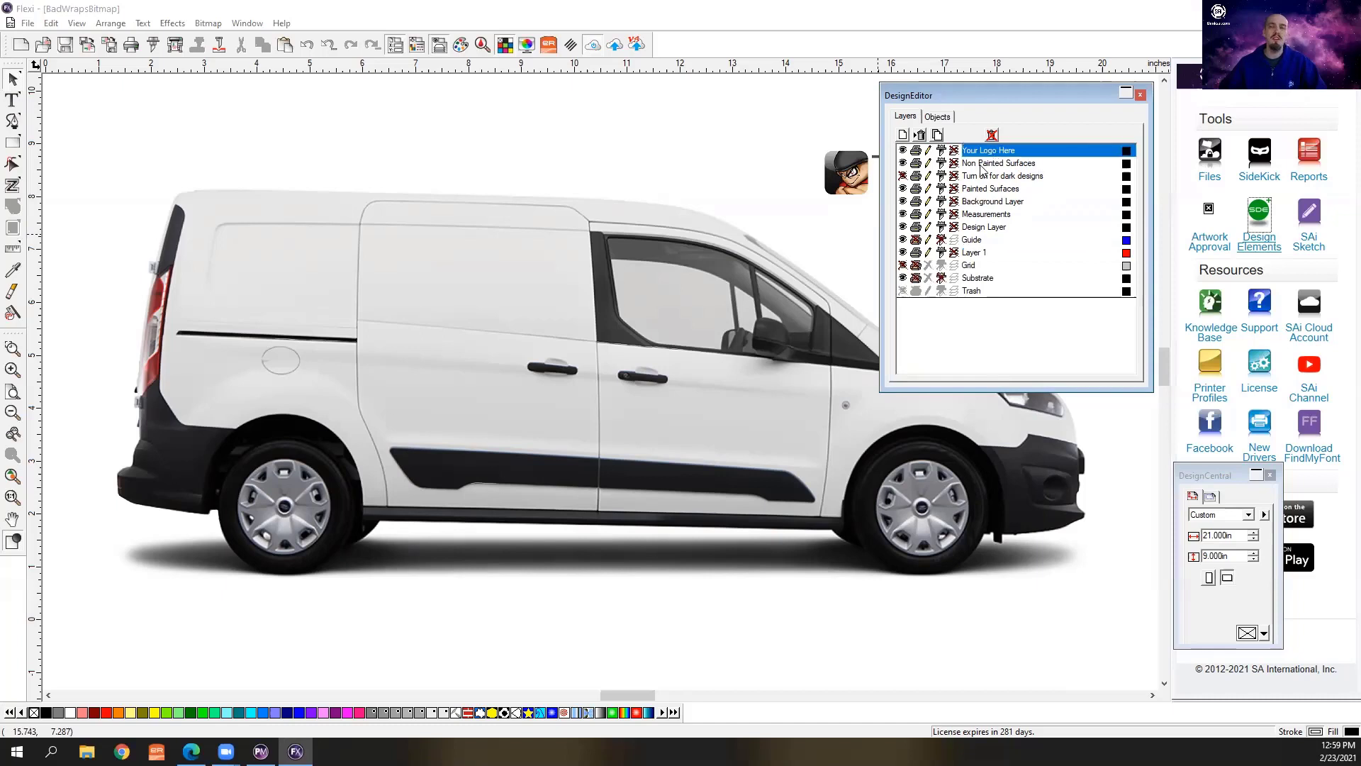
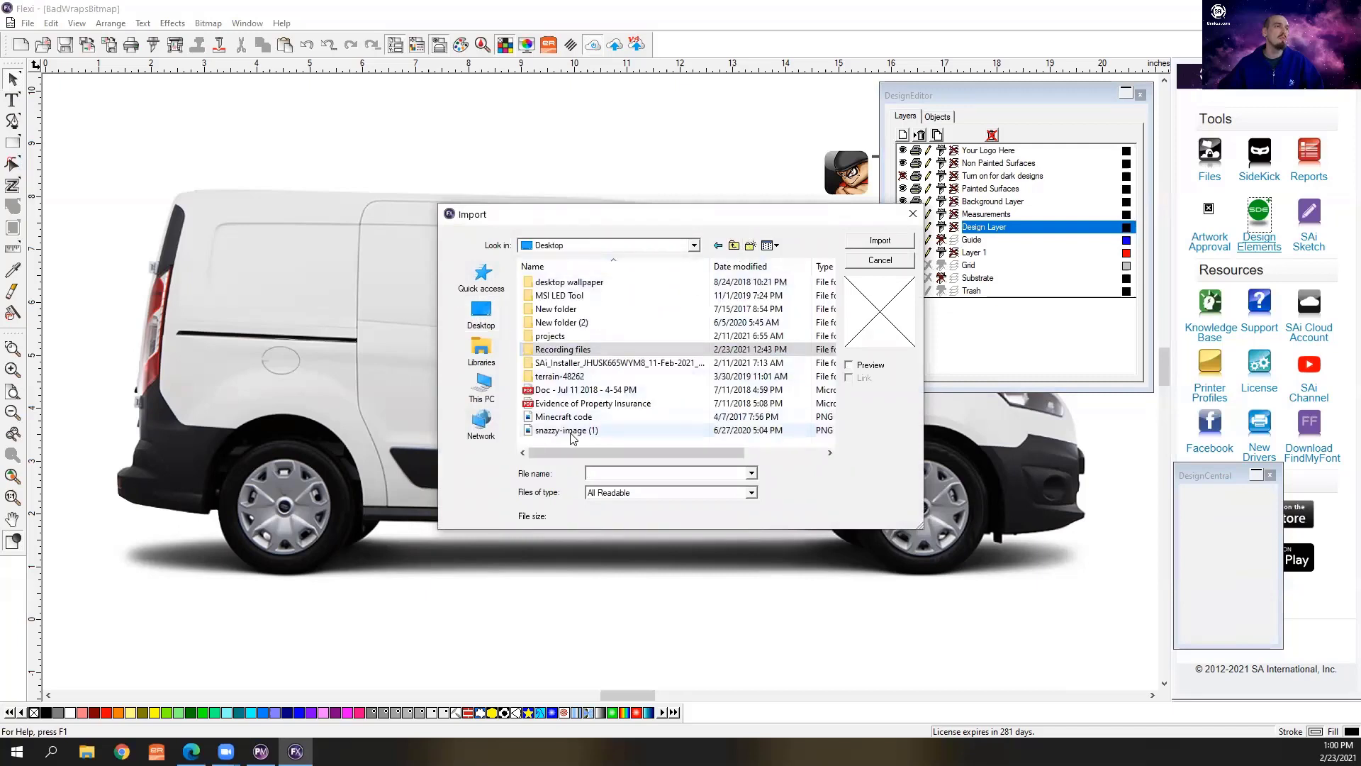
Browse from the Desktop through Recording files to the Video resource files folder for an image to import onto the Design Layer
left_click(733, 246)
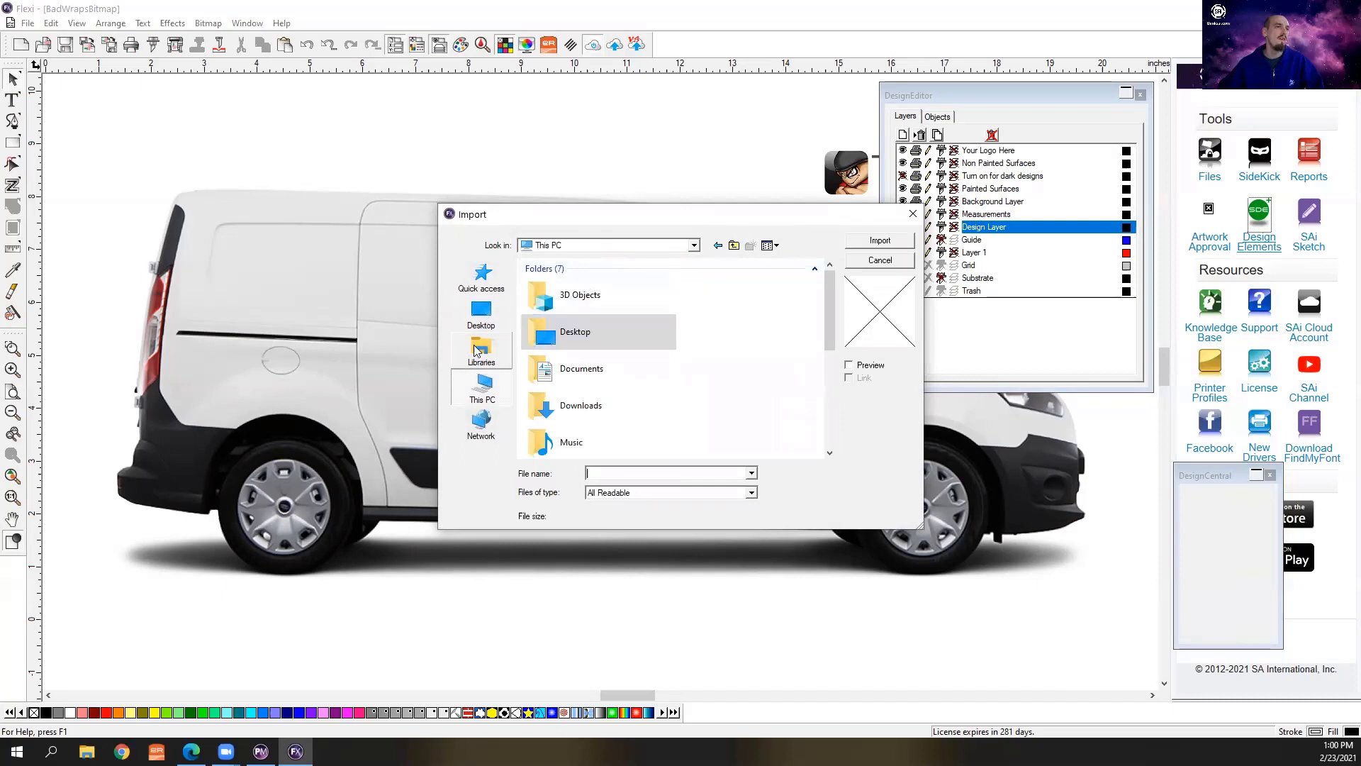
scroll(589, 368, "down", 3)
scroll(567, 397, "up", 3)
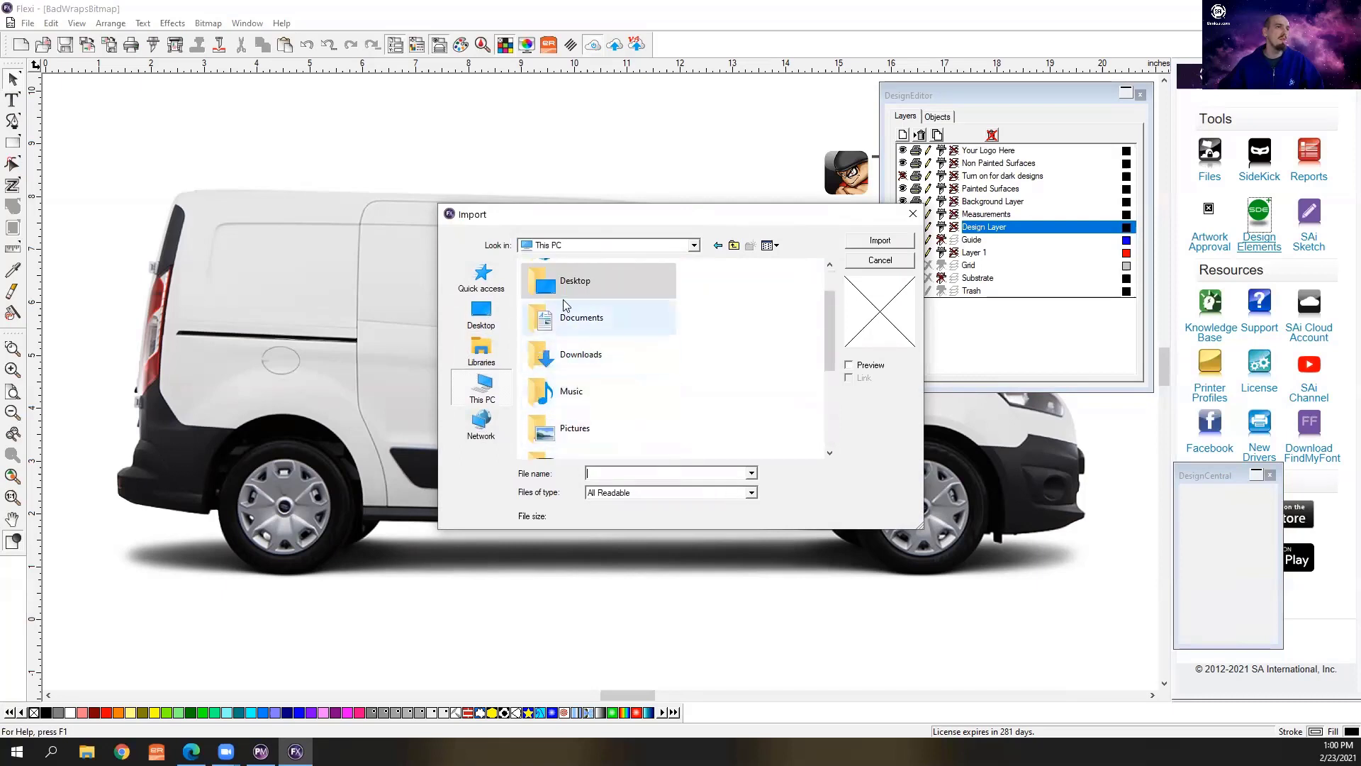
scroll(633, 372, "down", 3)
scroll(634, 364, "up", 3)
double_click(633, 280)
scroll(601, 365, "down", 3)
left_click(602, 396)
left_click(582, 398)
left_click(543, 410)
double_click(531, 399)
double_click(569, 309)
Import the purple galaxy ZoomBackground image and place its upper-left corner just above the rear end of the van roof
scroll(594, 417, "down", 3)
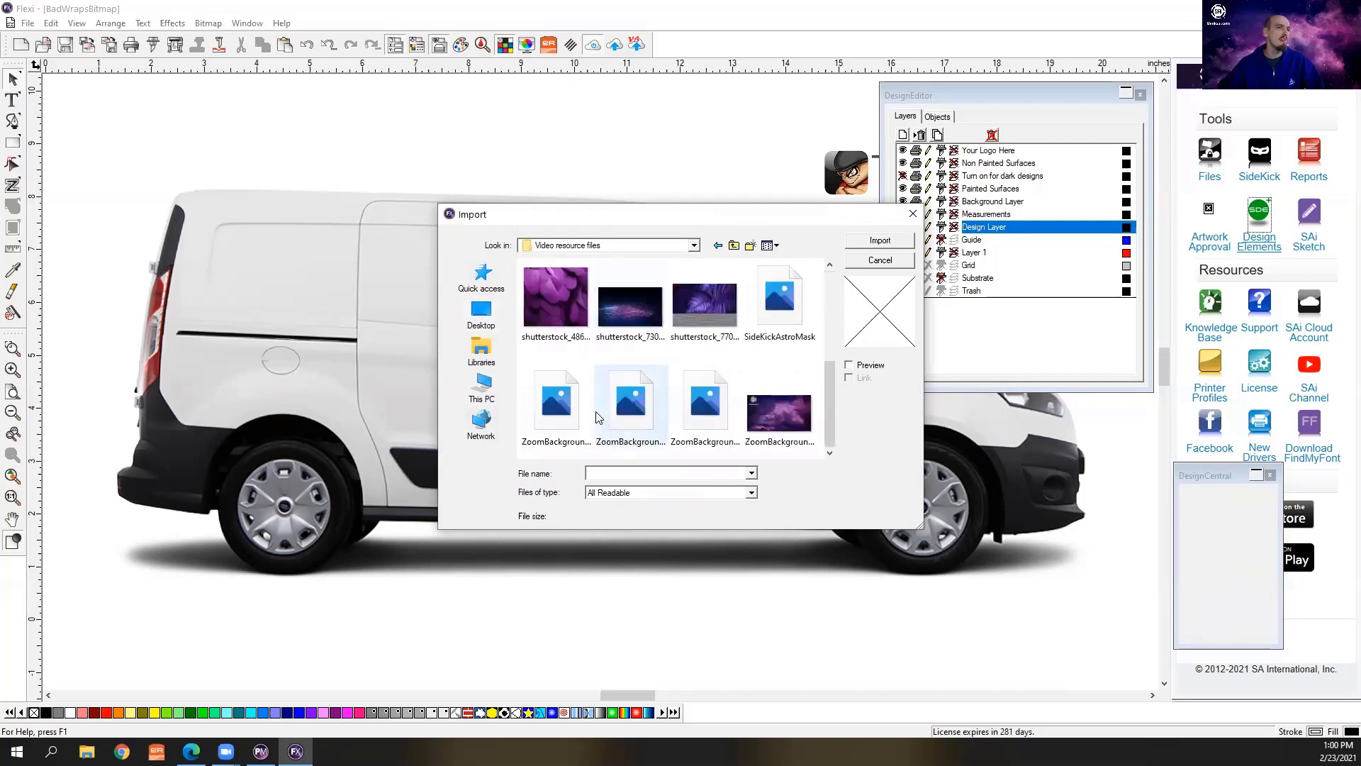
left_click(780, 413)
left_click(880, 240)
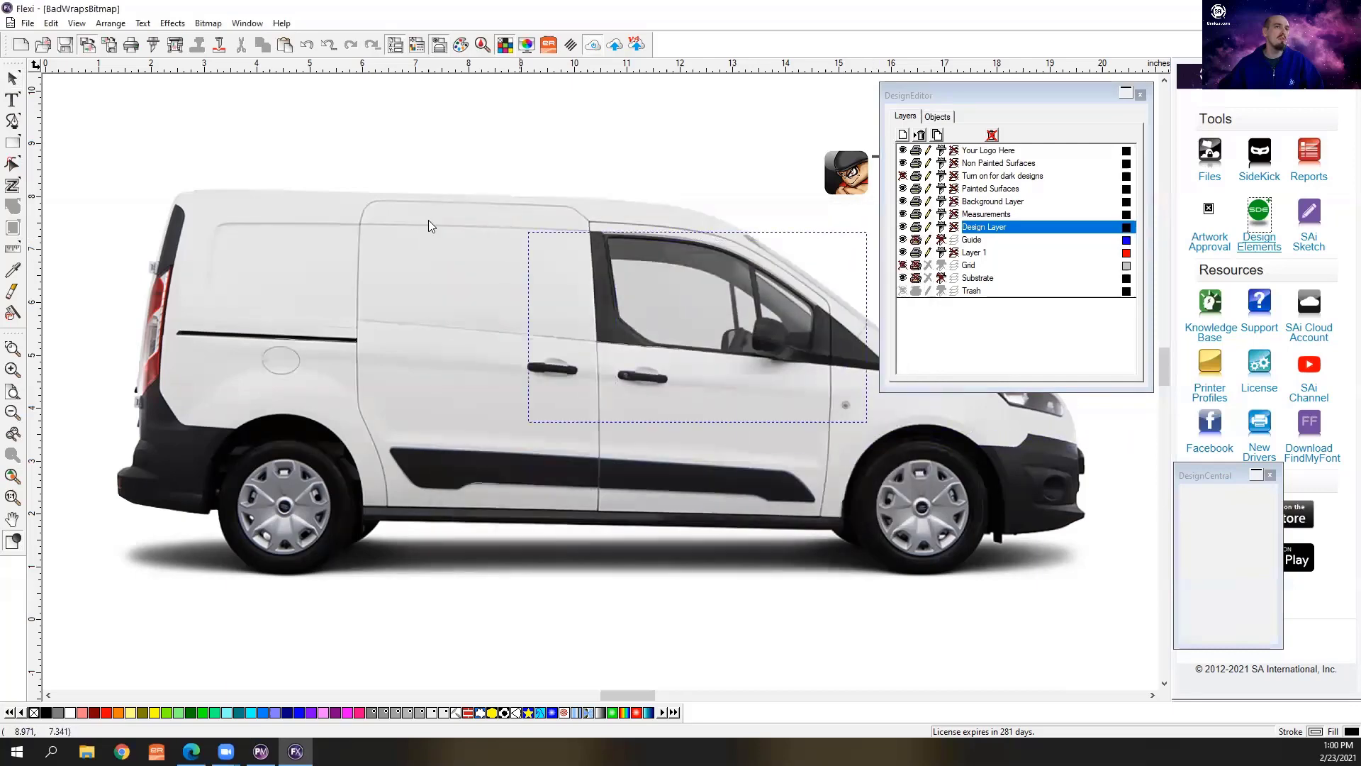
left_click(130, 170)
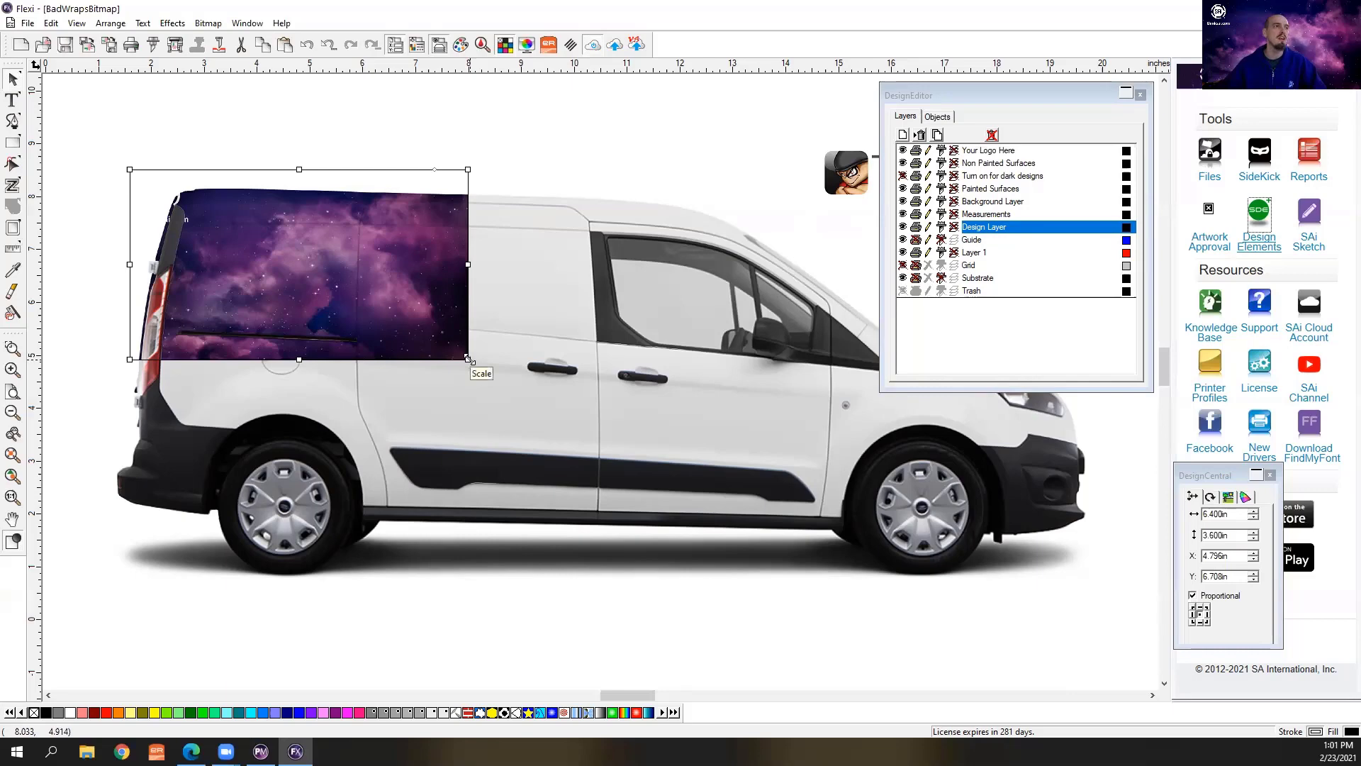
Scale the galaxy image proportionally to about 18.48 × 10.40 in and position it over the van at about X 11.04, Y 3.22 in
left_click_drag(468, 358, 1106, 532)
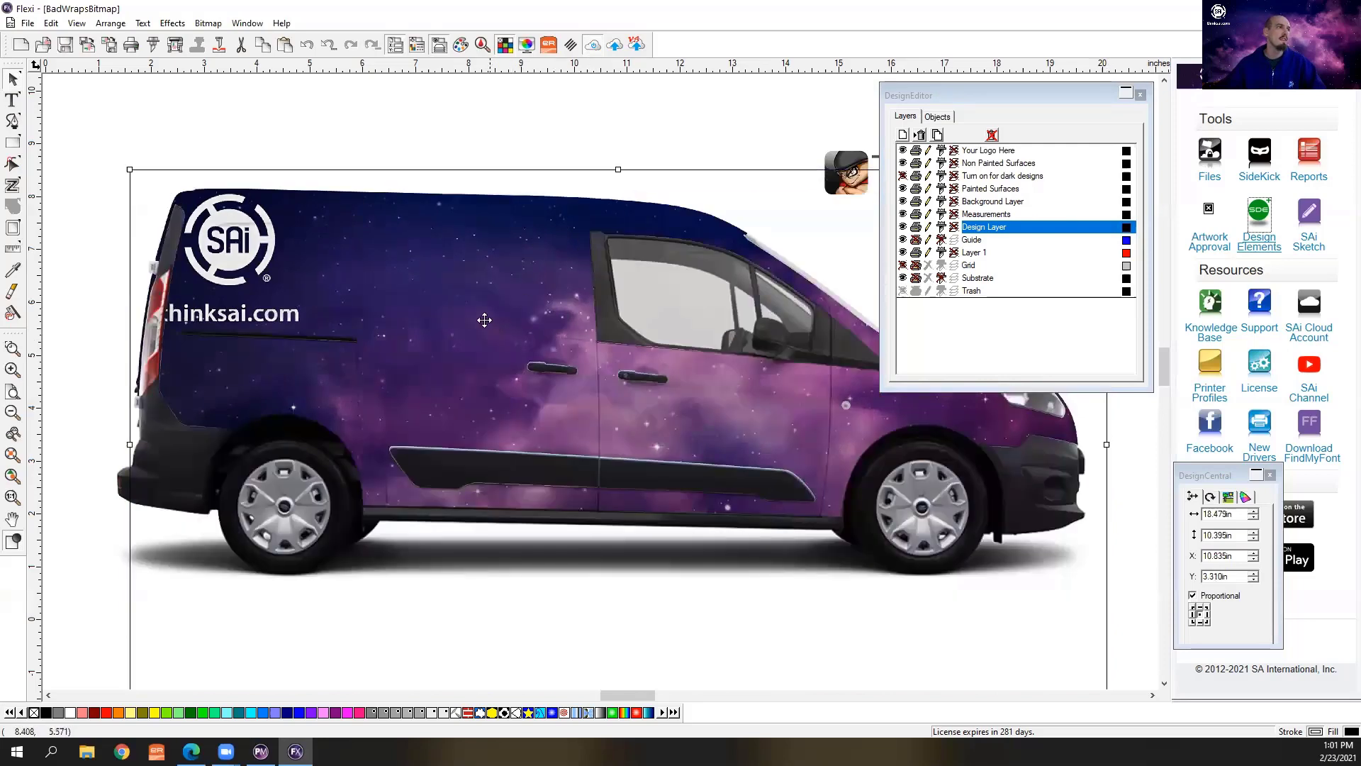
mouse_move(488, 305)
left_mouse_down()
mouse_move(504, 309)
mouse_move(498, 319)
left_mouse_up()
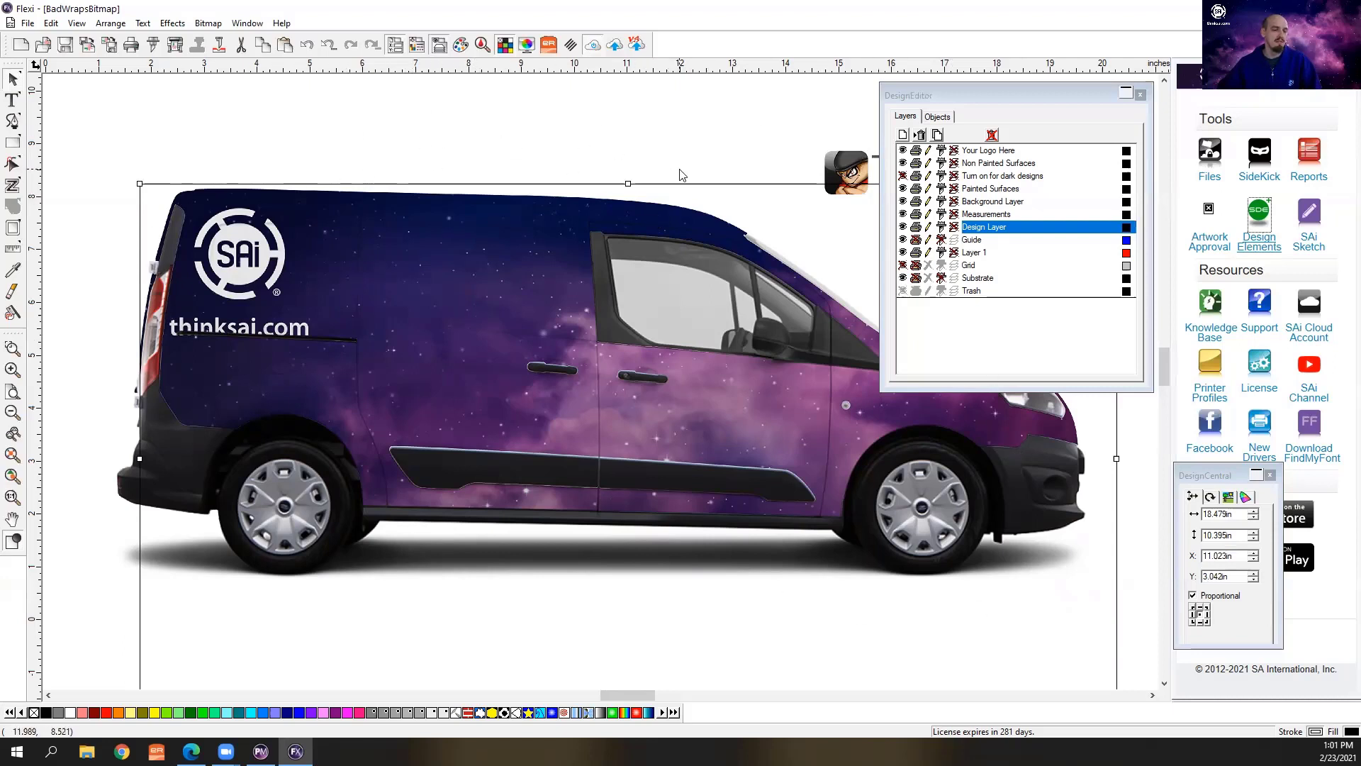
scroll(596, 135, "down", 1)
scroll(168, 459, "down", 2)
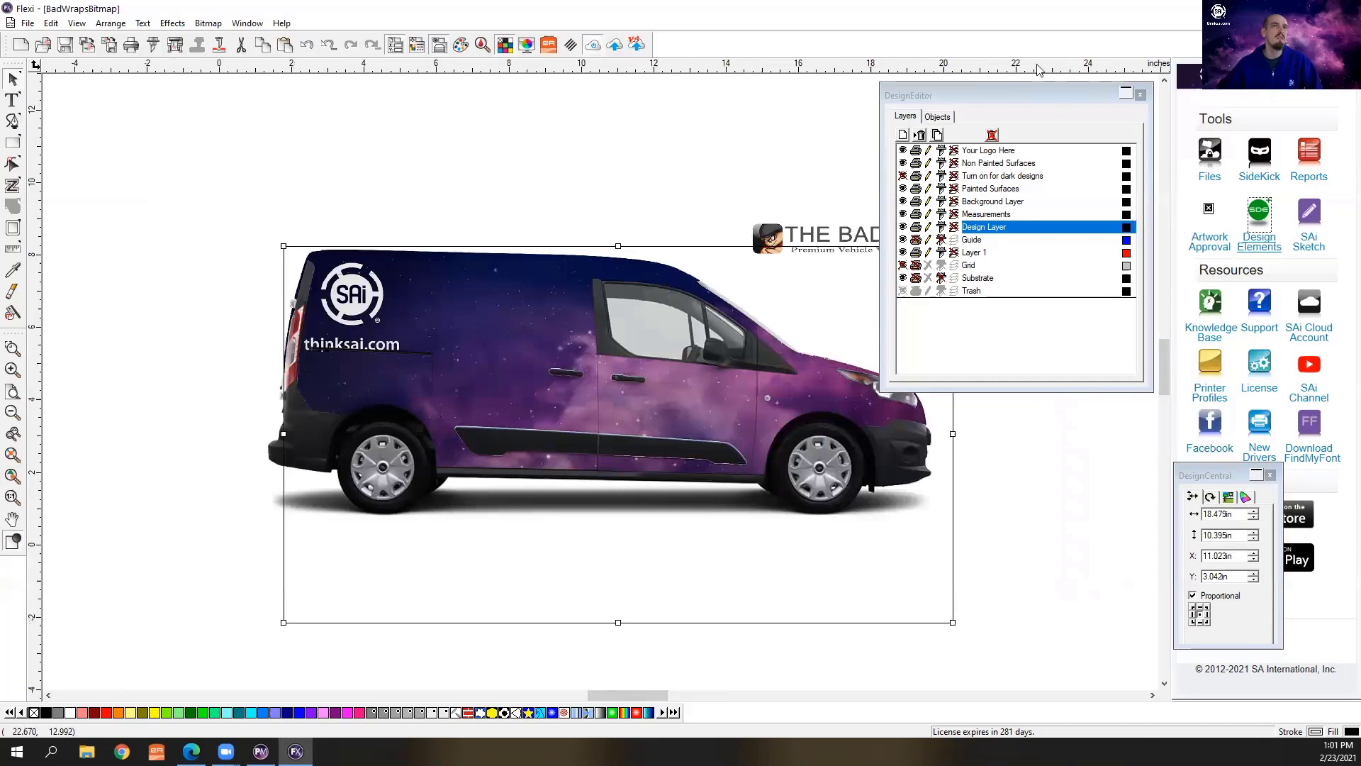
left_click(1013, 97)
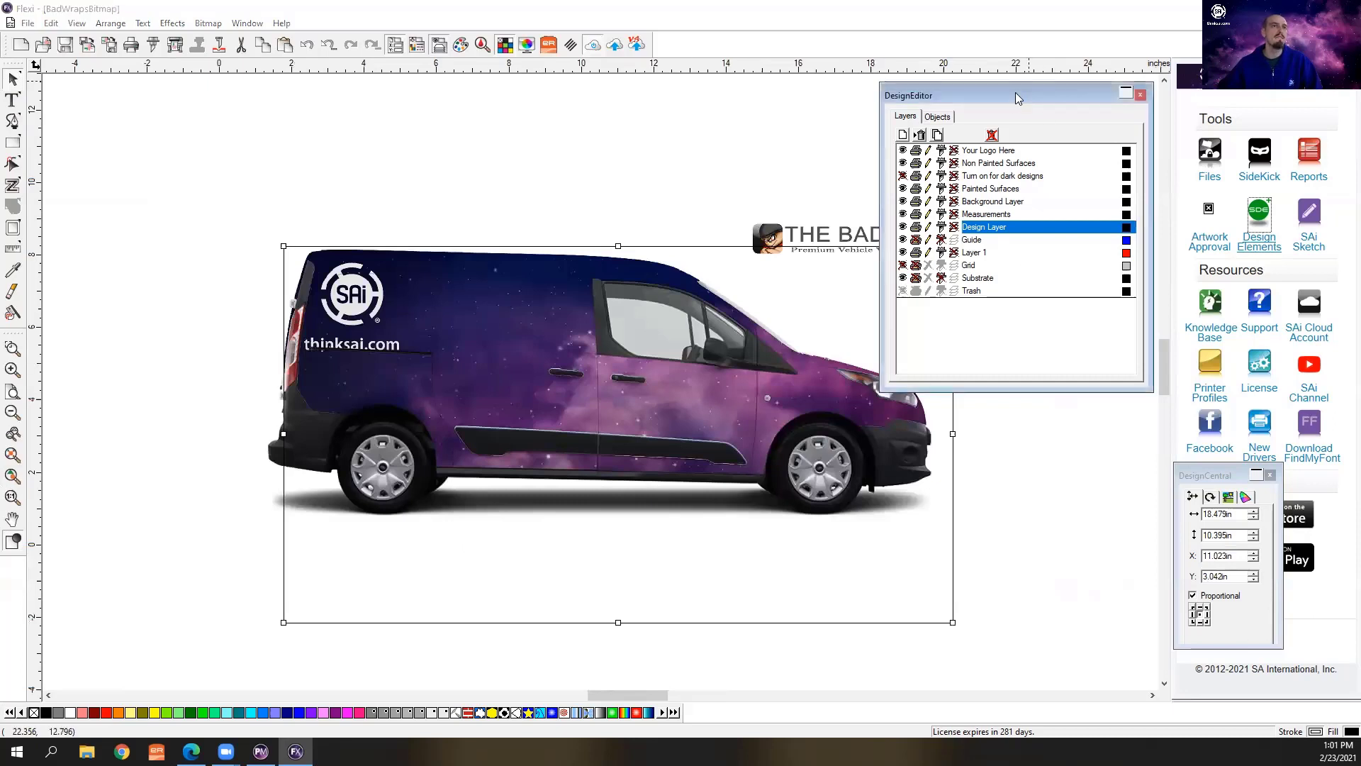
left_click_drag(1016, 92, 1125, 259)
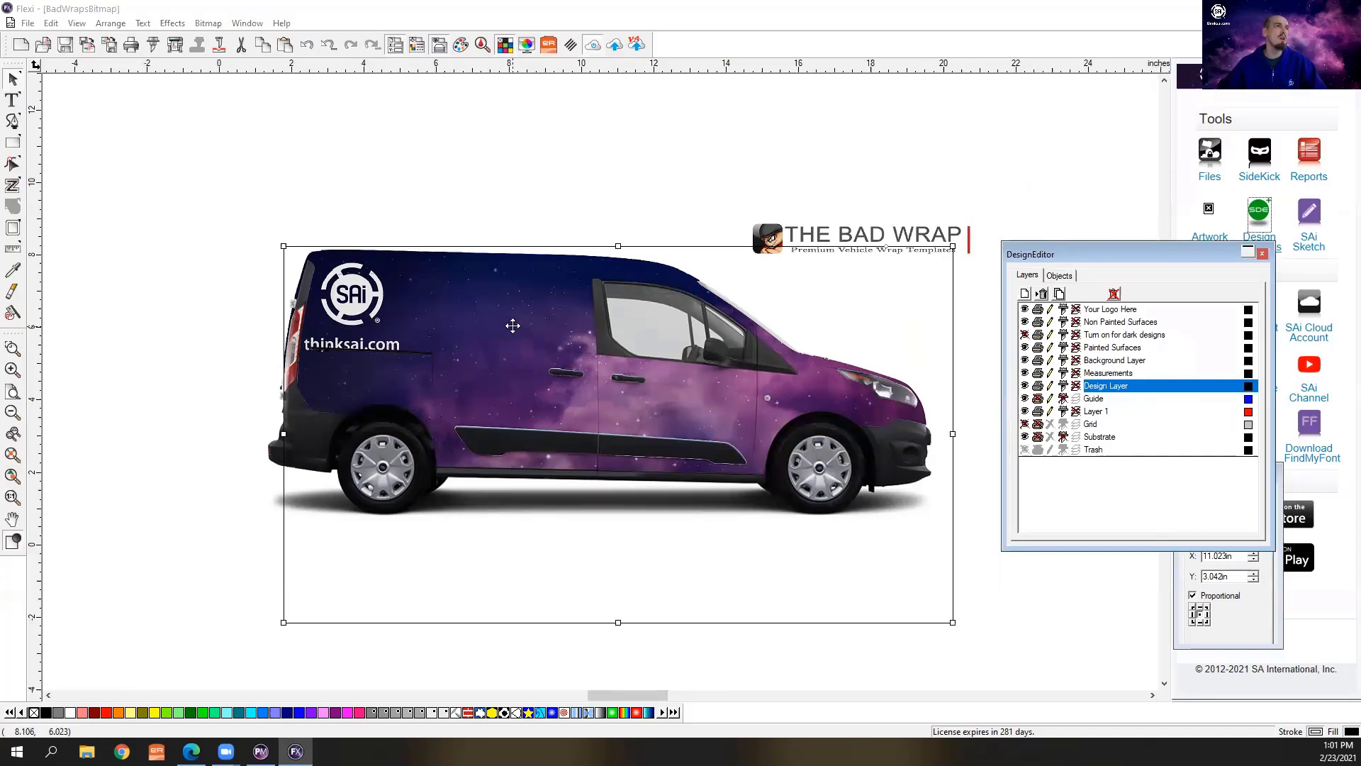
left_click(675, 250)
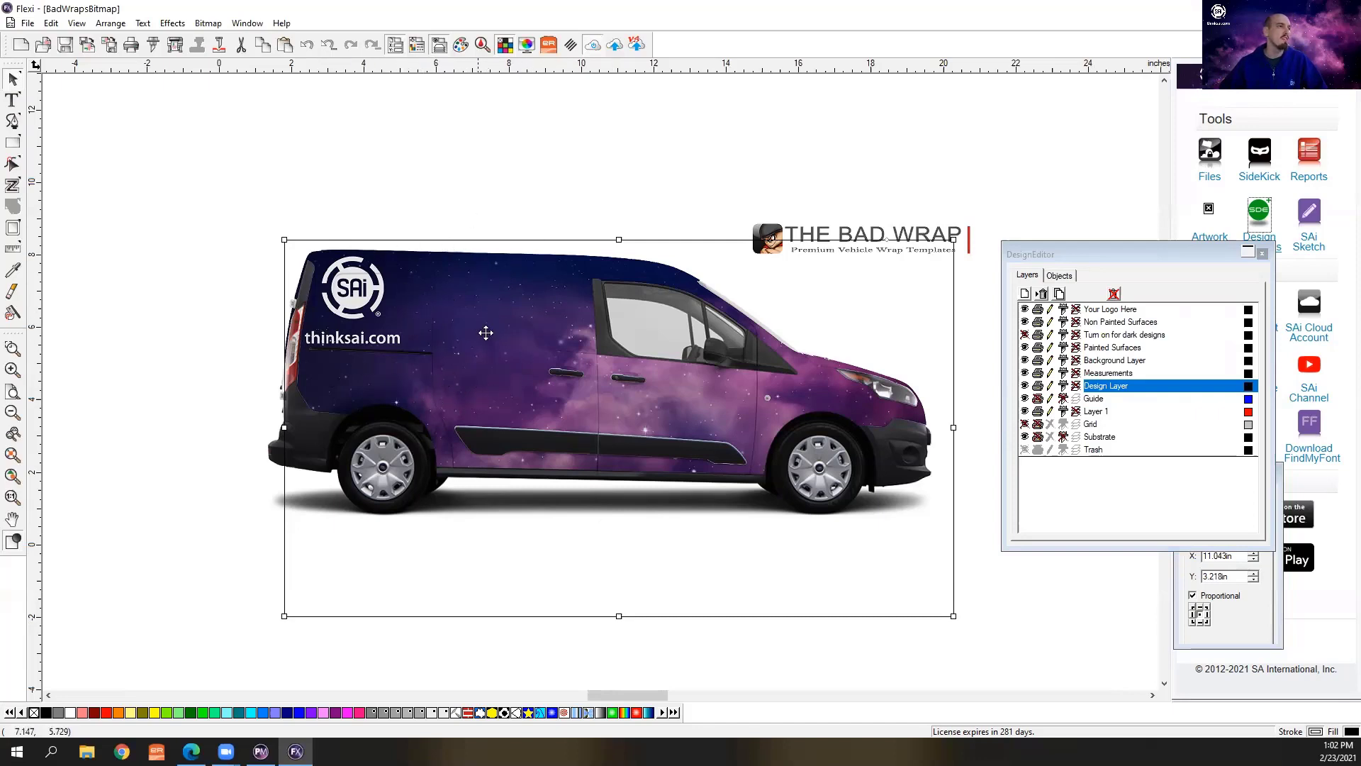
Hide the Guide, Your Logo Here, Non Painted Surfaces and Painted Surfaces layers, and turn the Background Layer off and back on
left_click(1024, 399)
left_click(1024, 400)
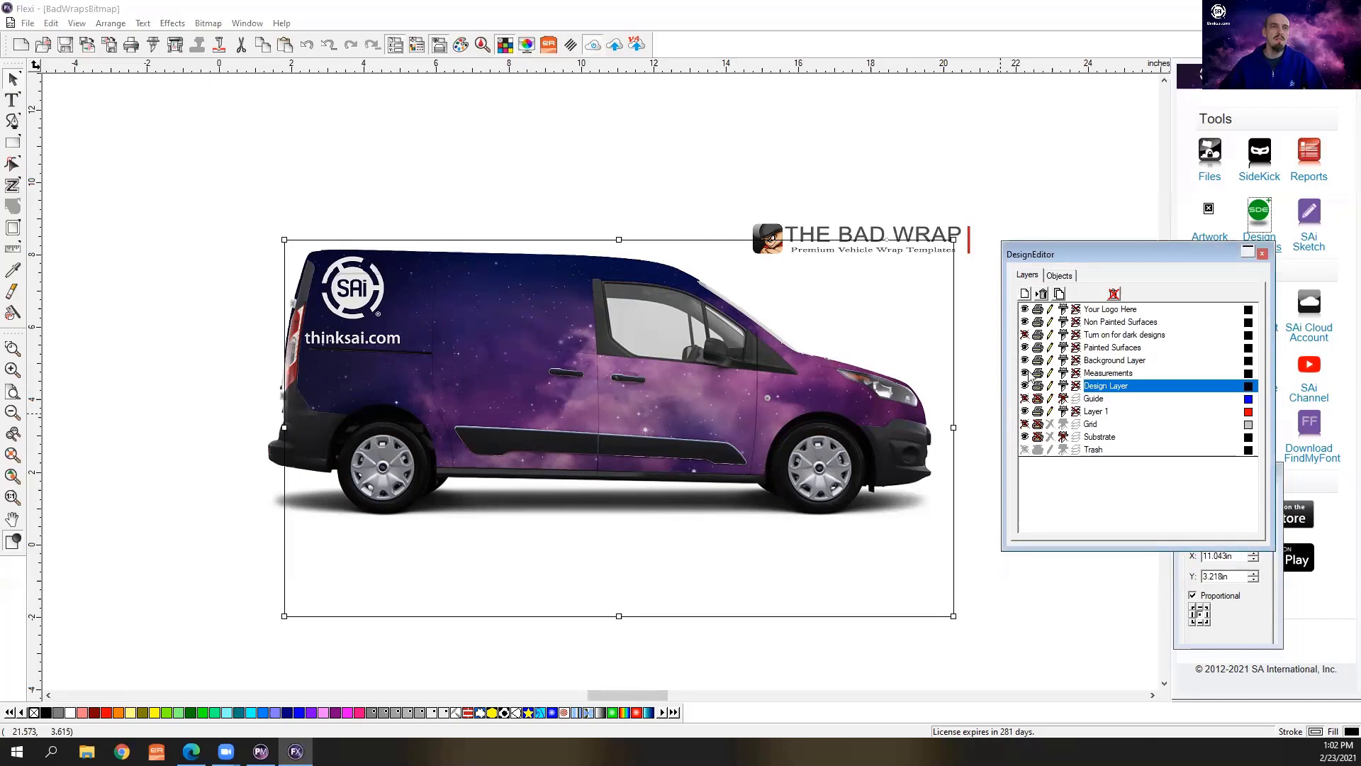
left_click(1025, 311)
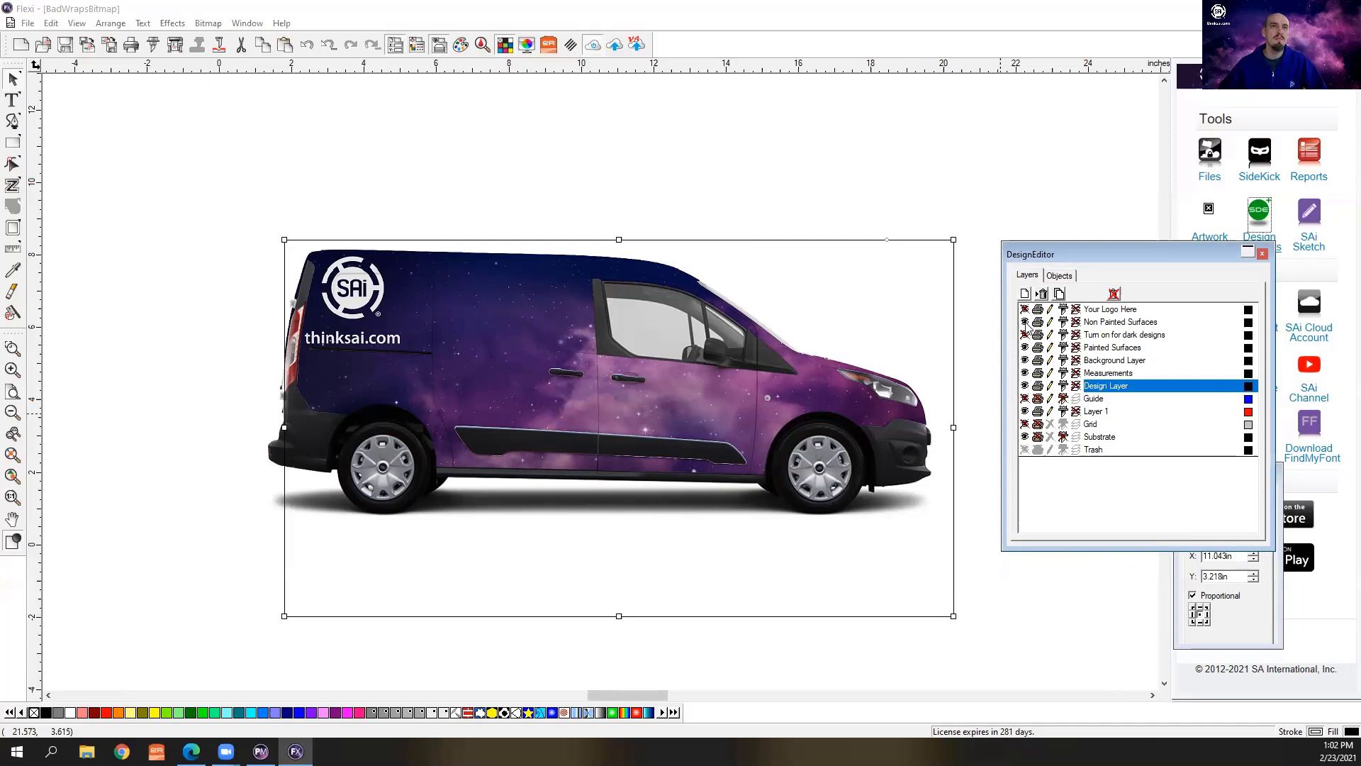
left_click(1024, 323)
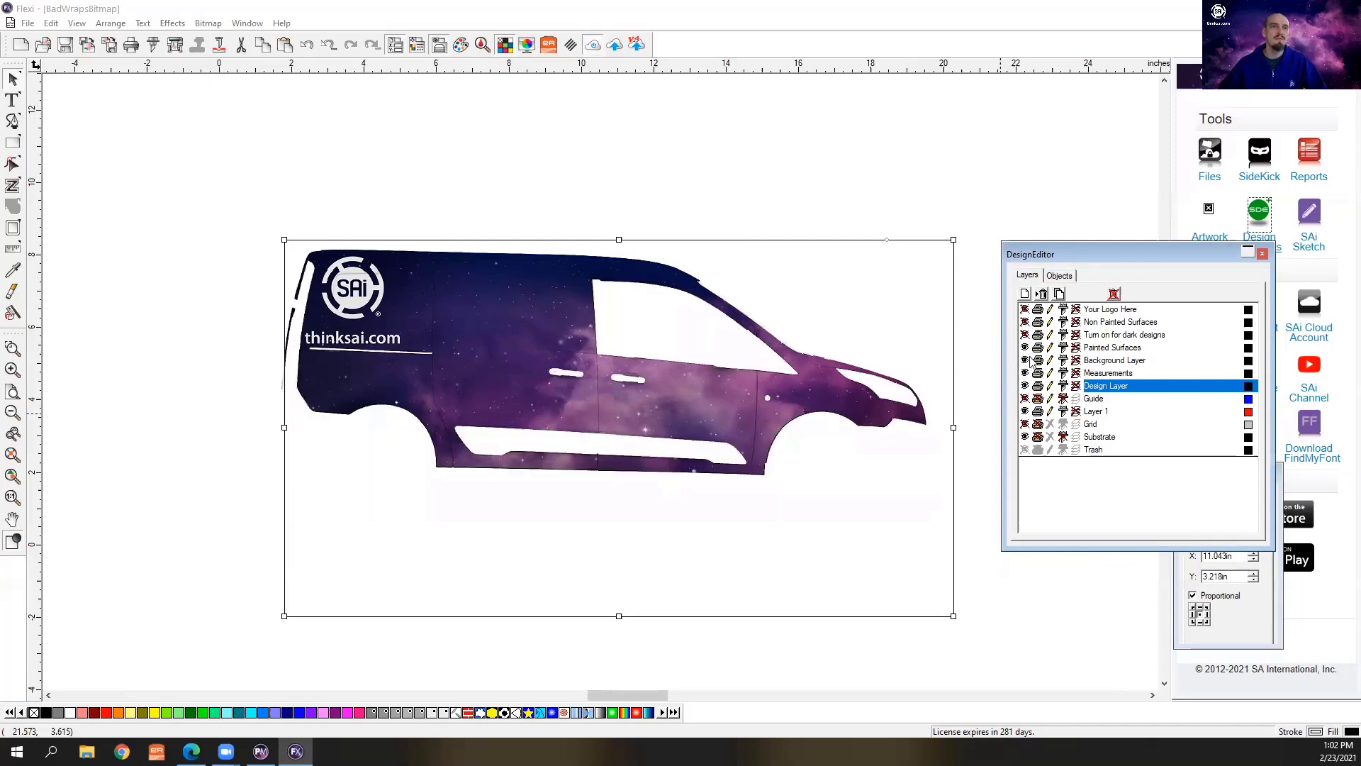
left_click(1024, 348)
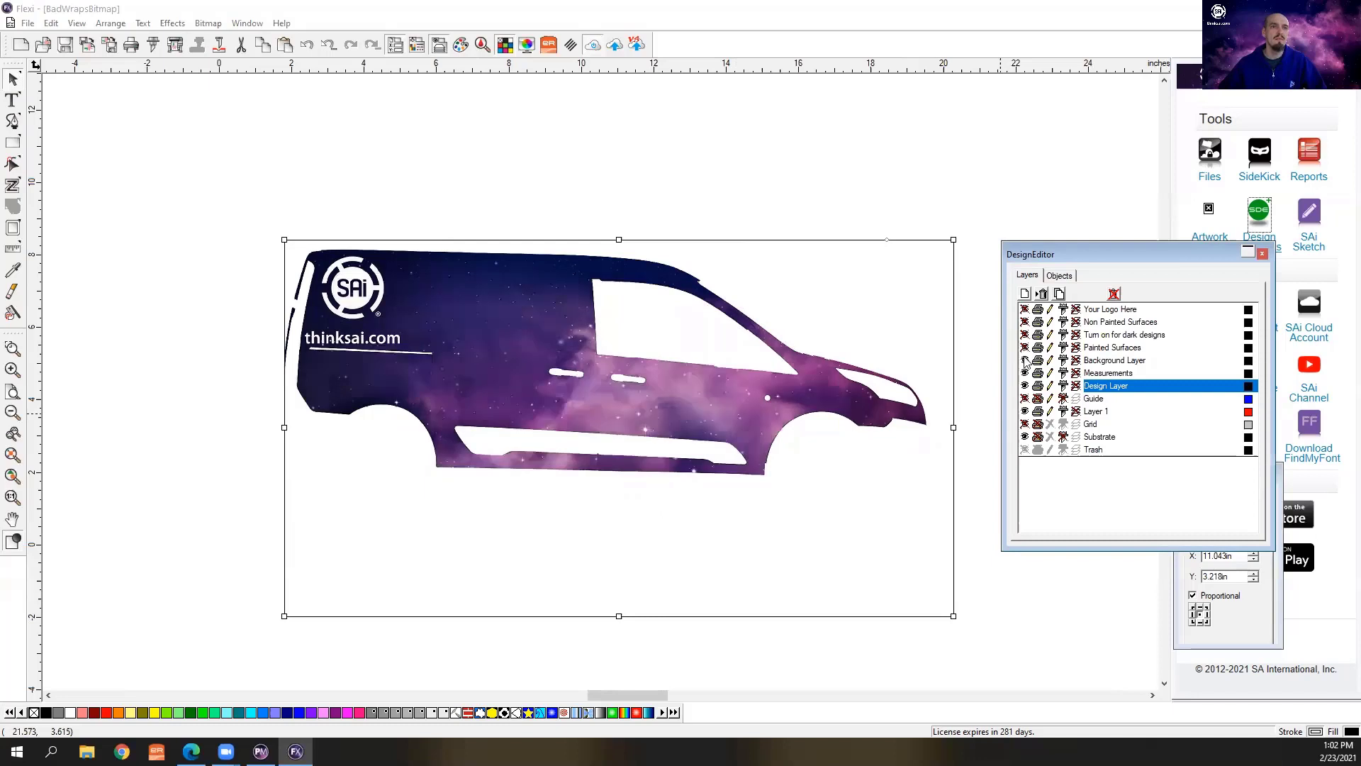
left_click(1024, 361)
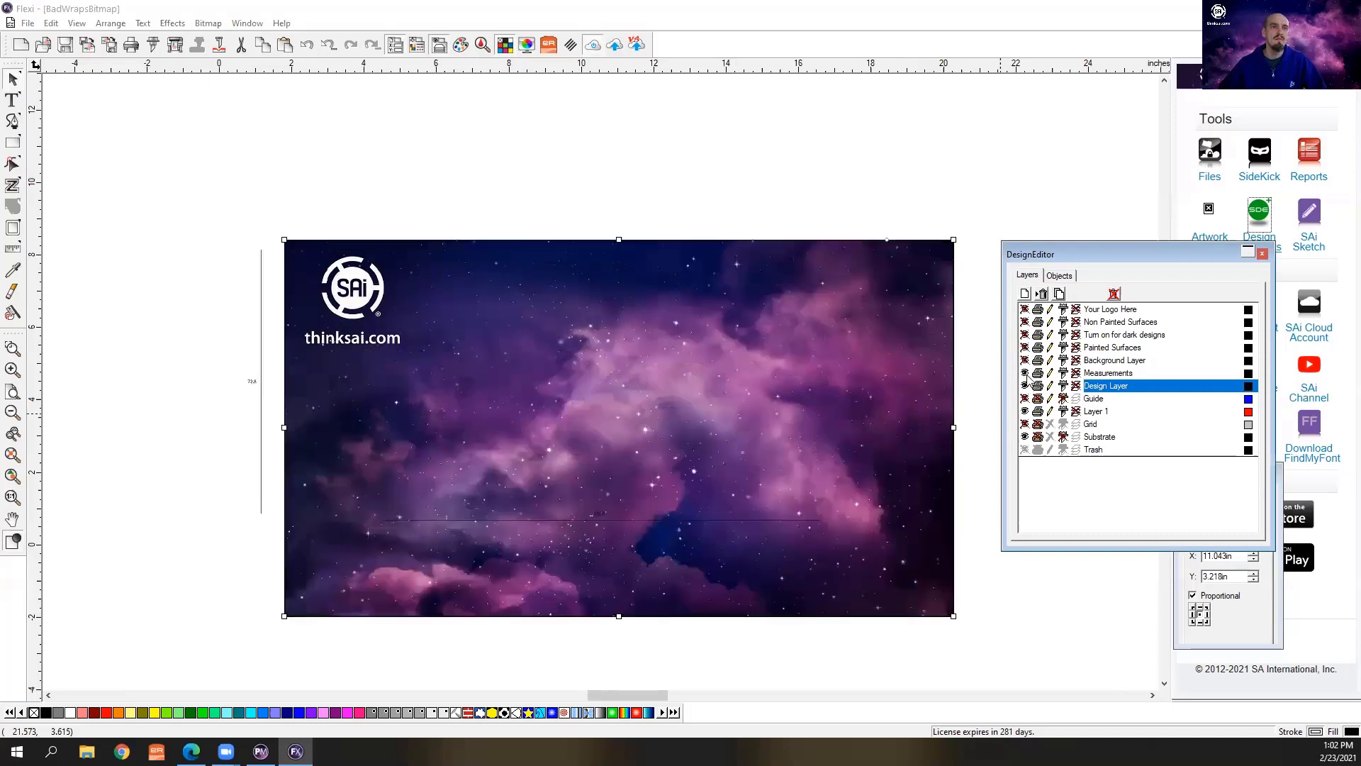
left_click(1025, 360)
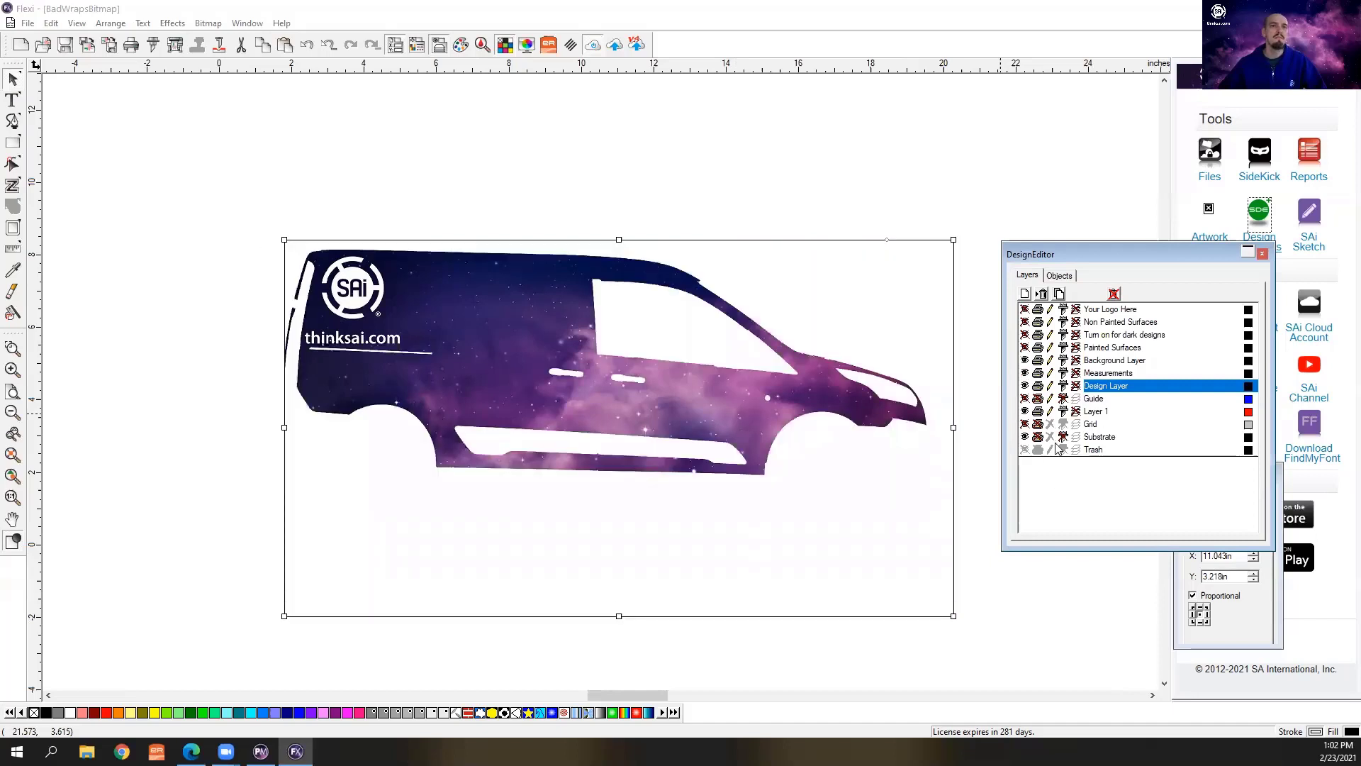
Select the white background mask around the van to examine its extent, clearing the selection and selecting it again
left_click(659, 233)
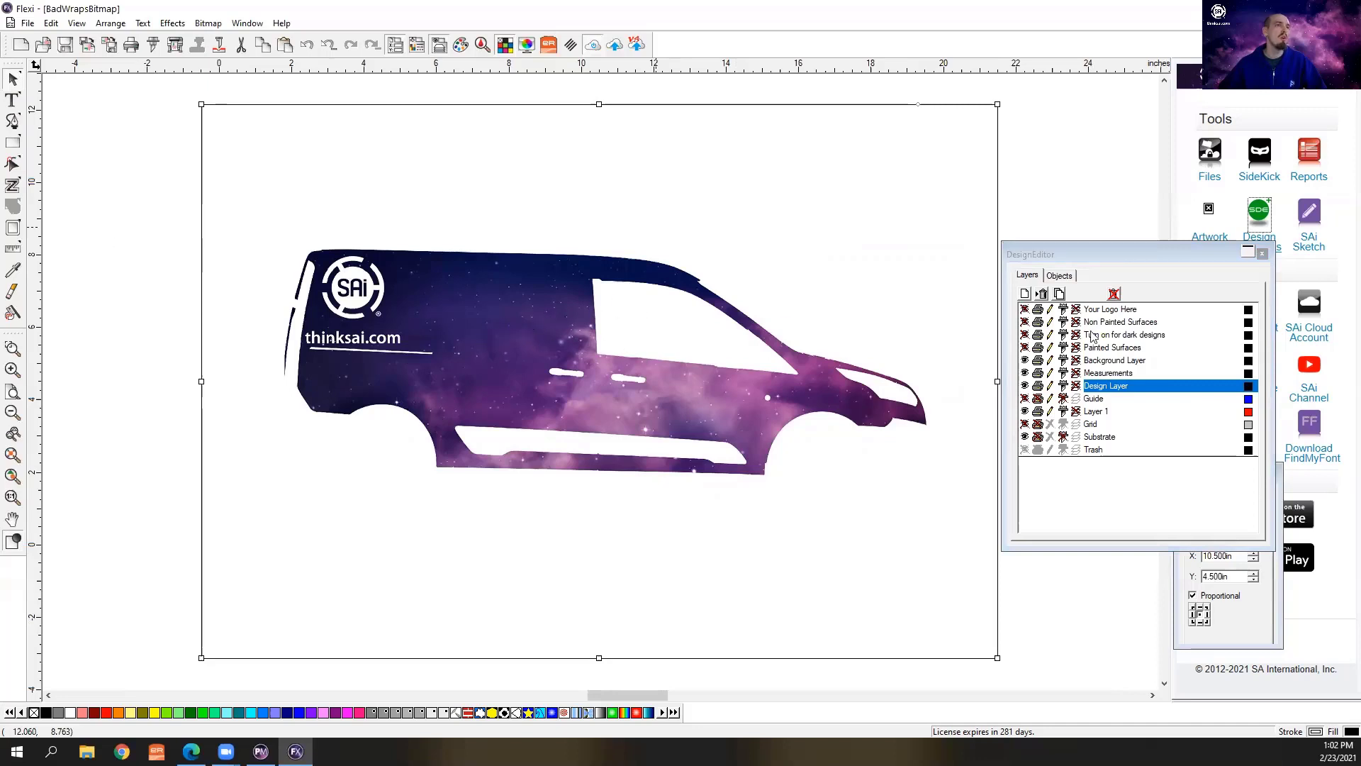
left_click(567, 306)
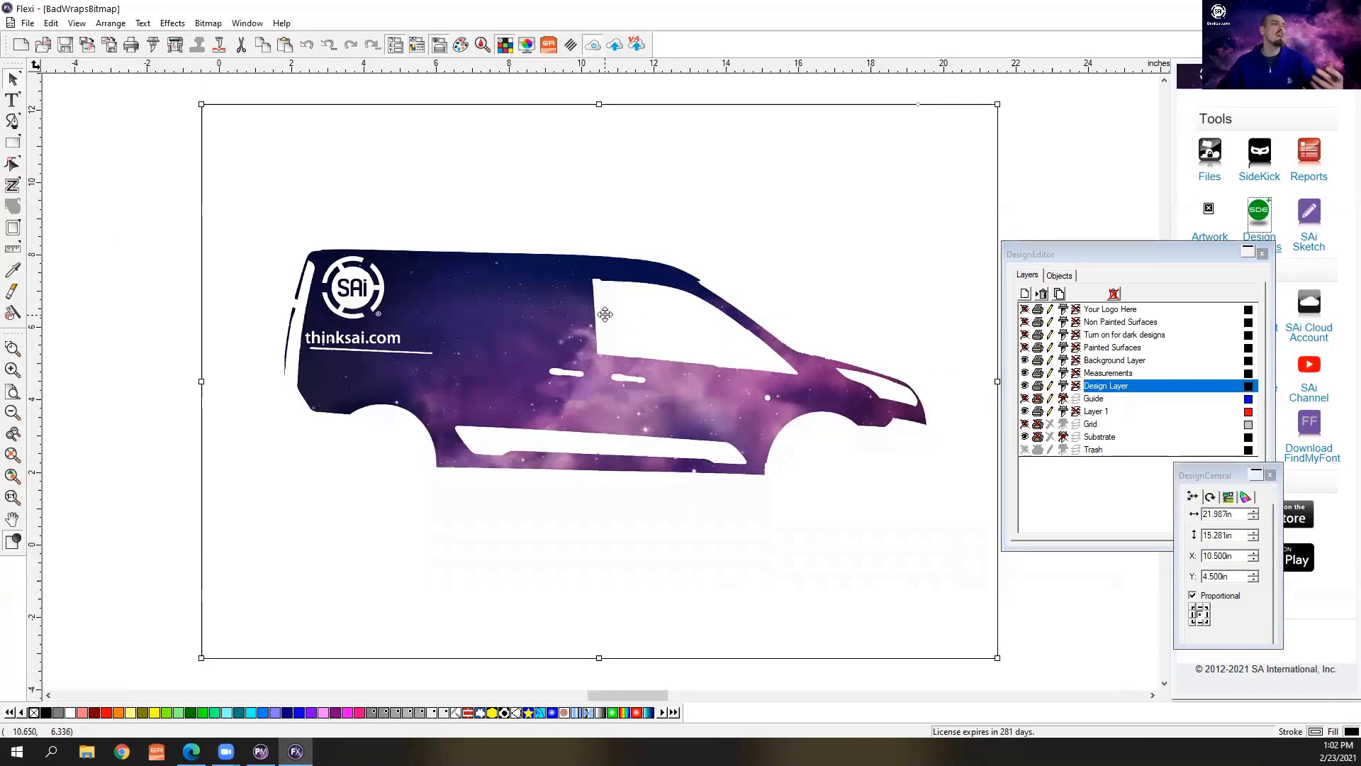
left_click(151, 204)
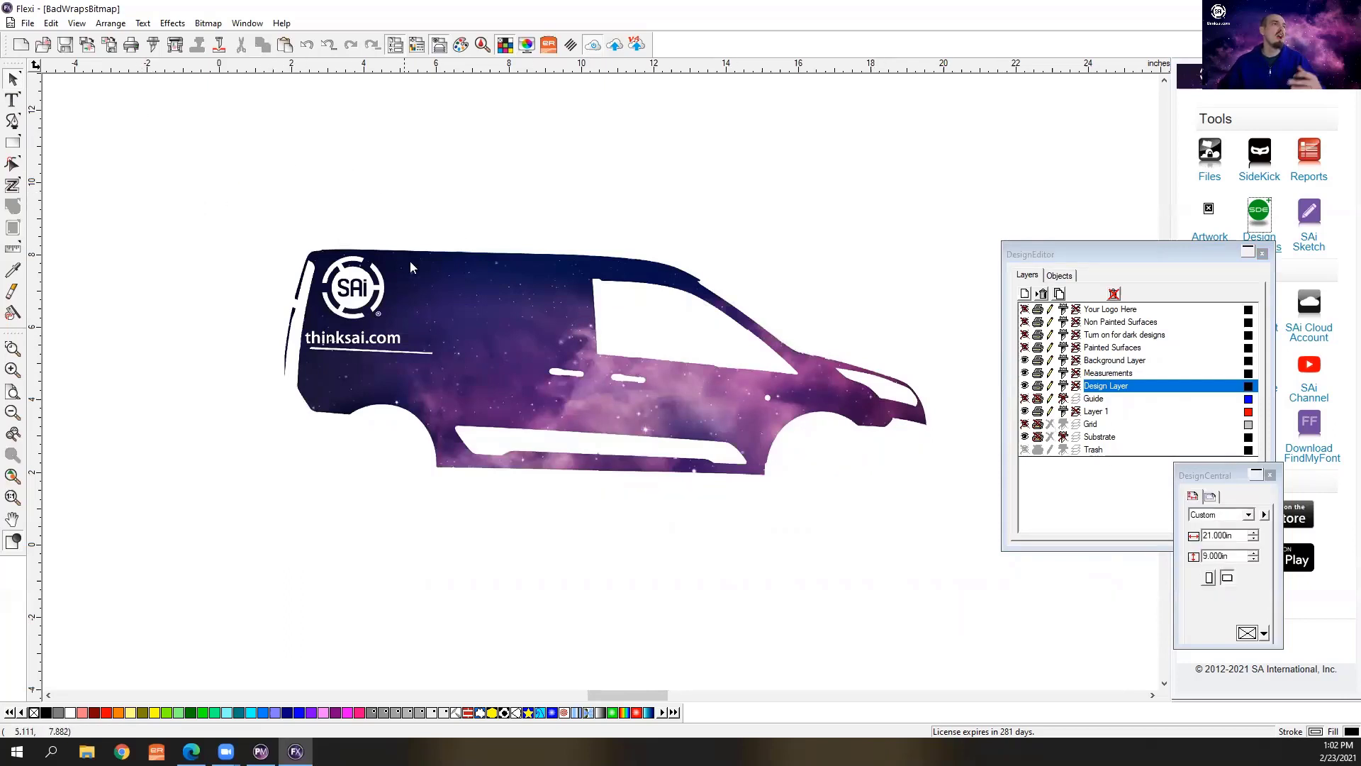
left_click(451, 256)
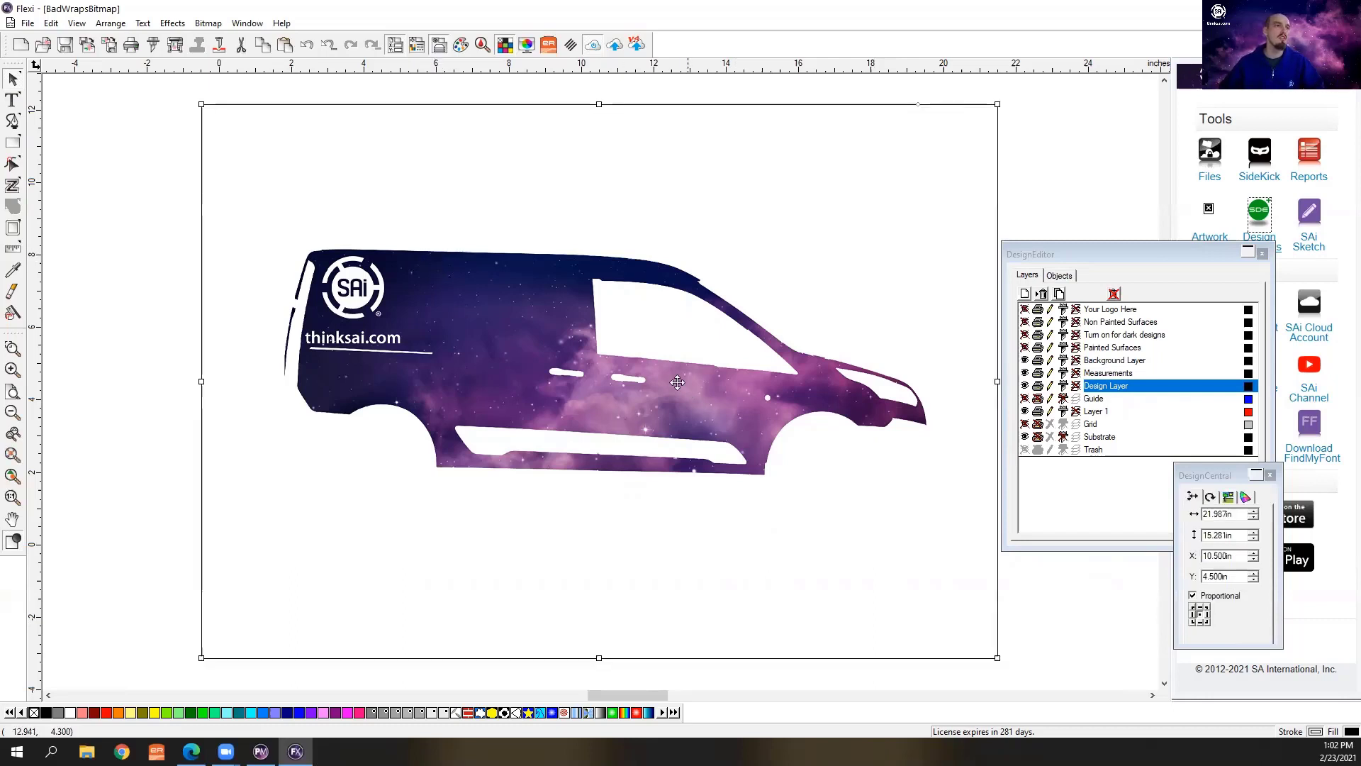
Show the Your Logo Here, Non Painted Surfaces, Turn on for dark designs and Painted Surfaces layers, and deselect the background mask
left_click(1026, 348)
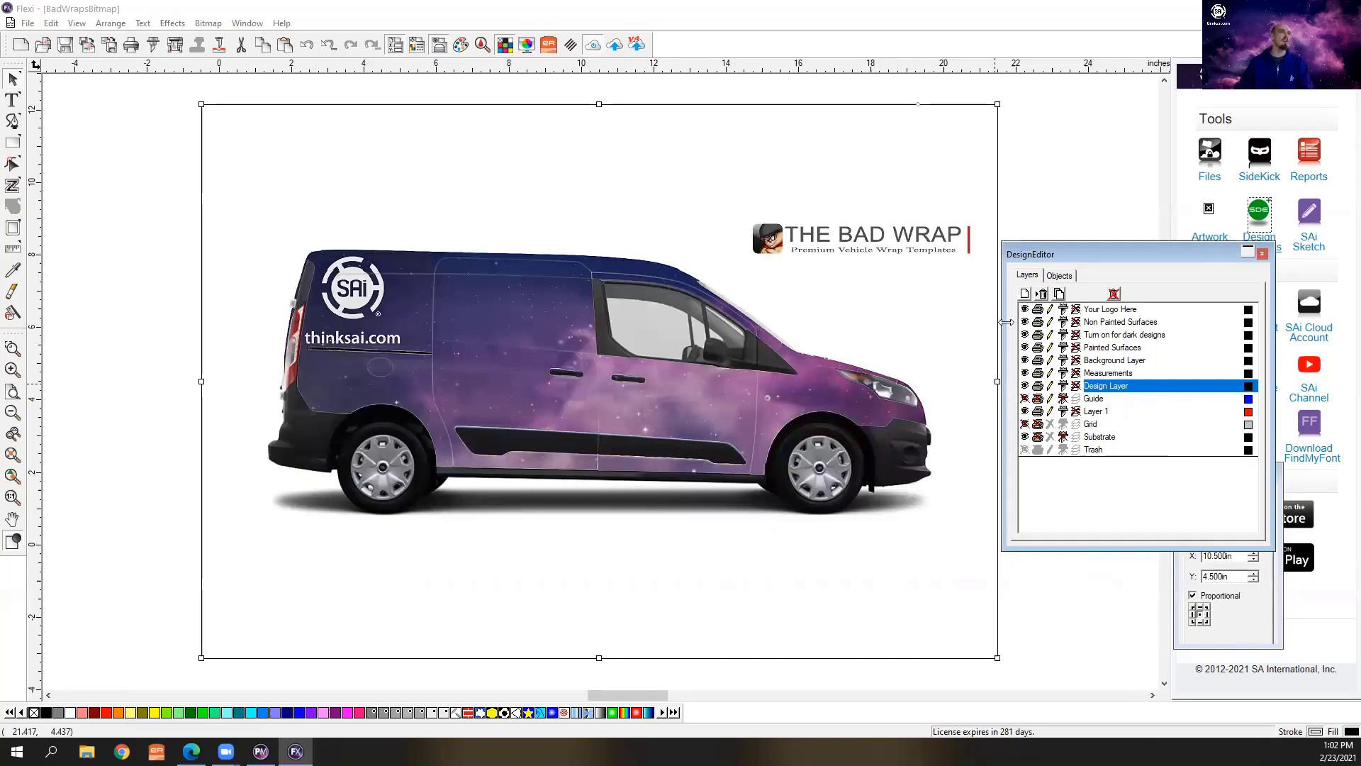
left_click(1080, 137)
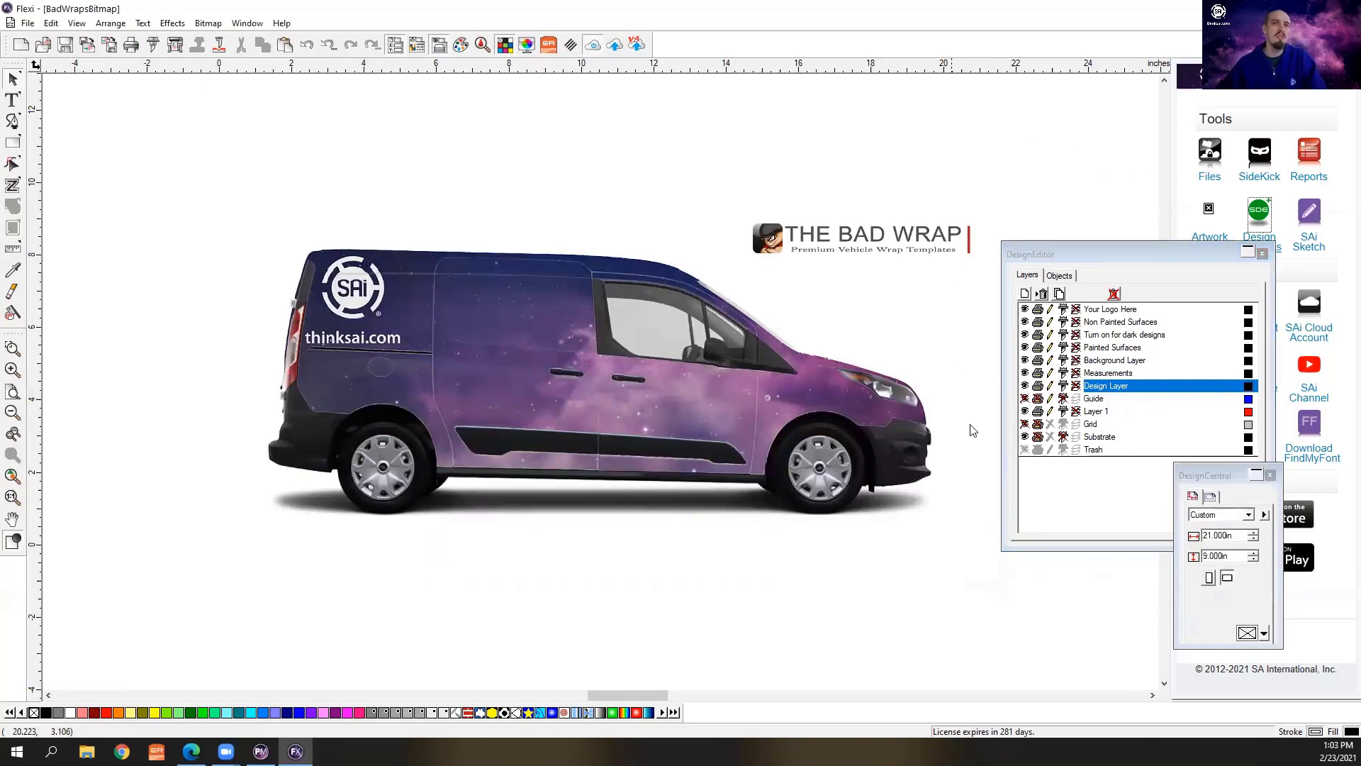
Show the Guide layer in the van template and switch to the open dodge1727 document
left_click(1023, 402)
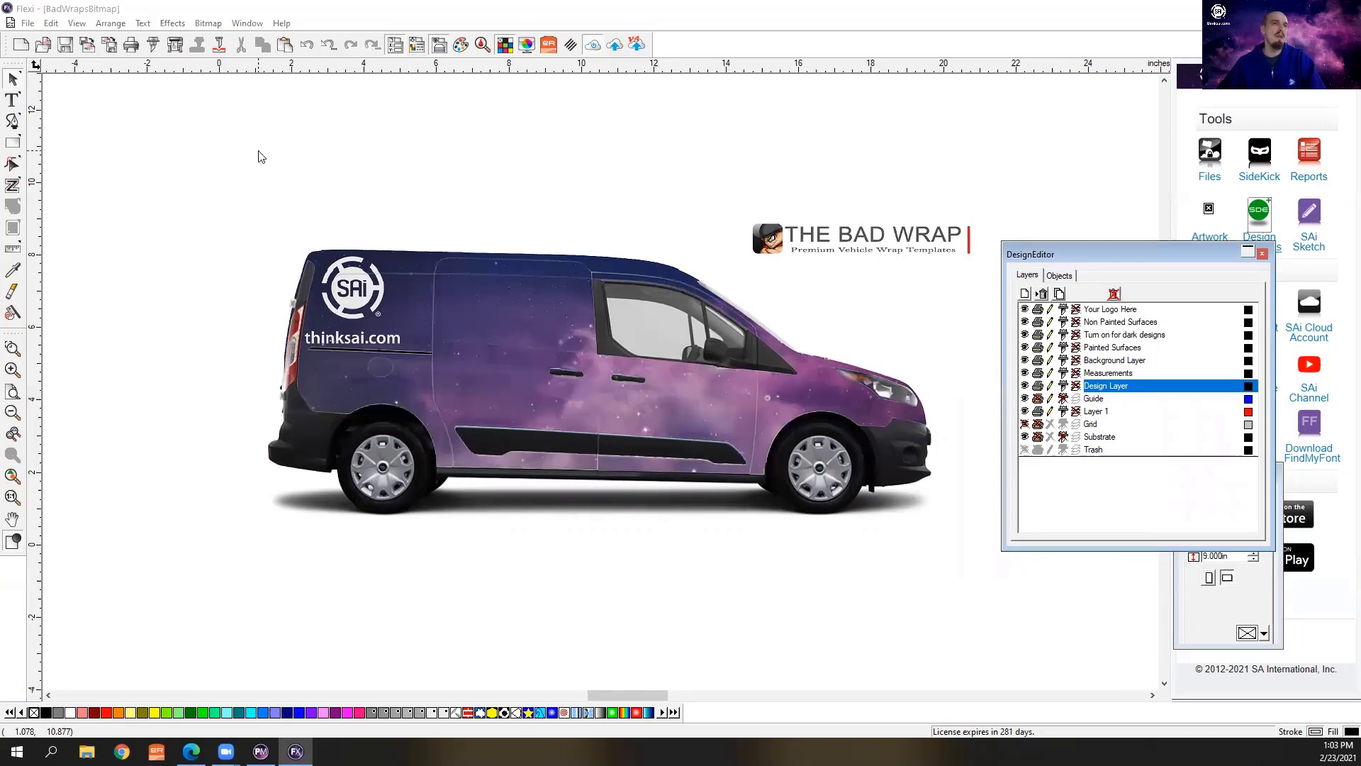
left_click(247, 22)
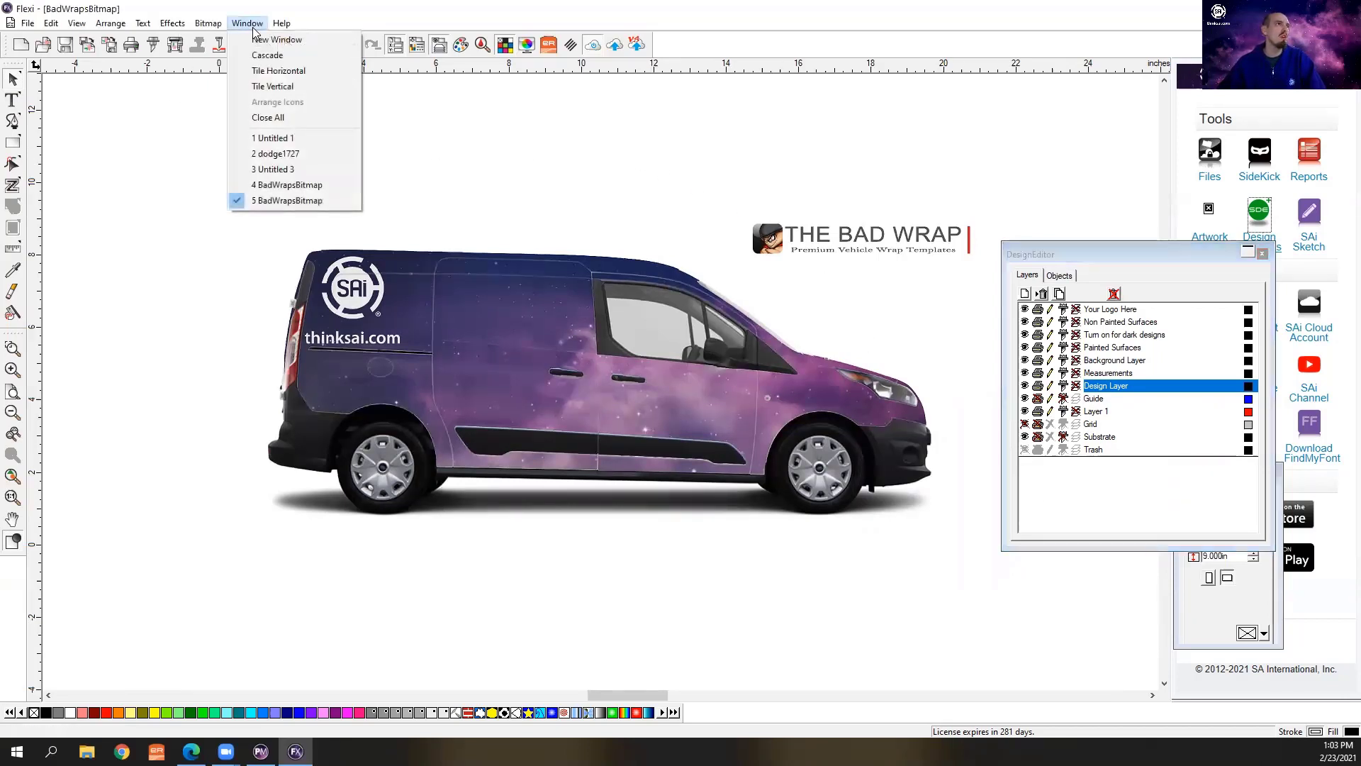
left_click(290, 154)
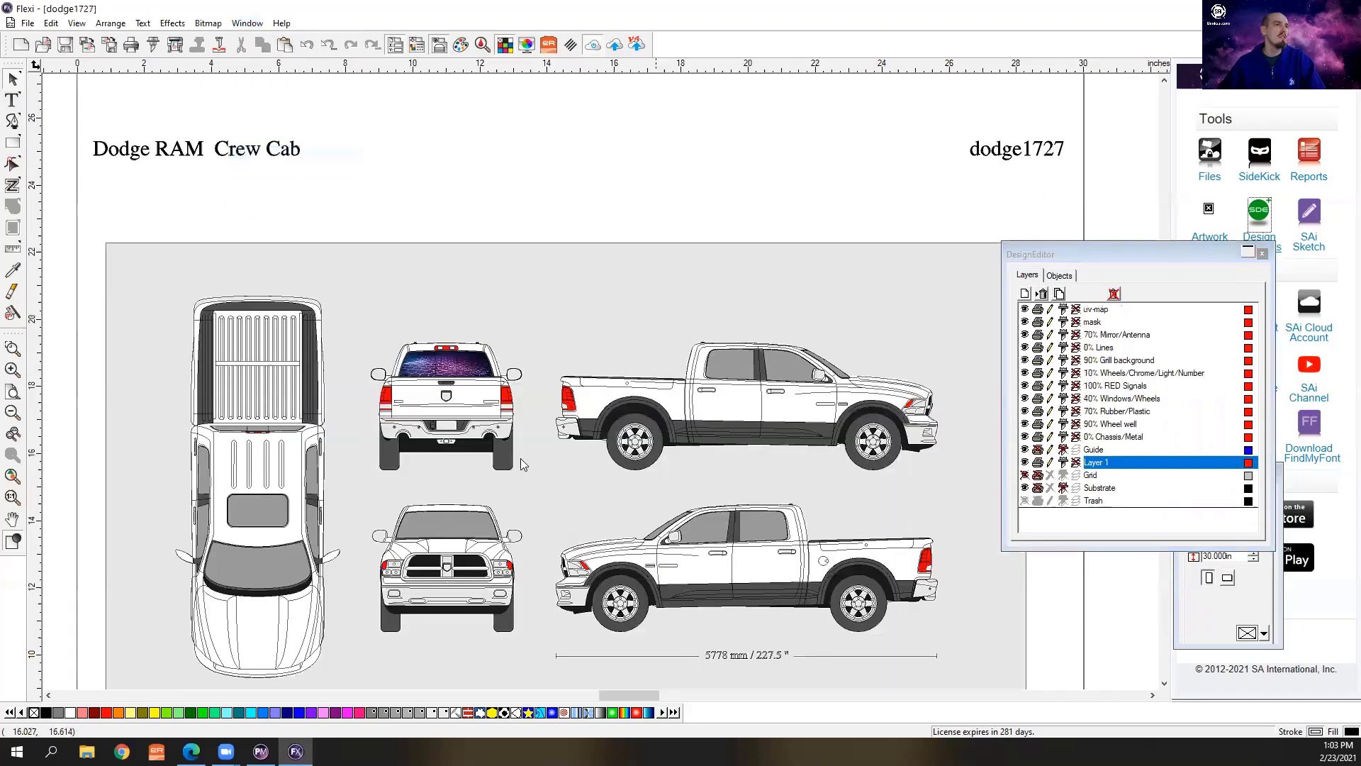
Move the DesignEditor window clear of the Dodge RAM drawings, make it narrower, and close it
left_click(1114, 253)
left_click_drag(1114, 253, 1146, 262)
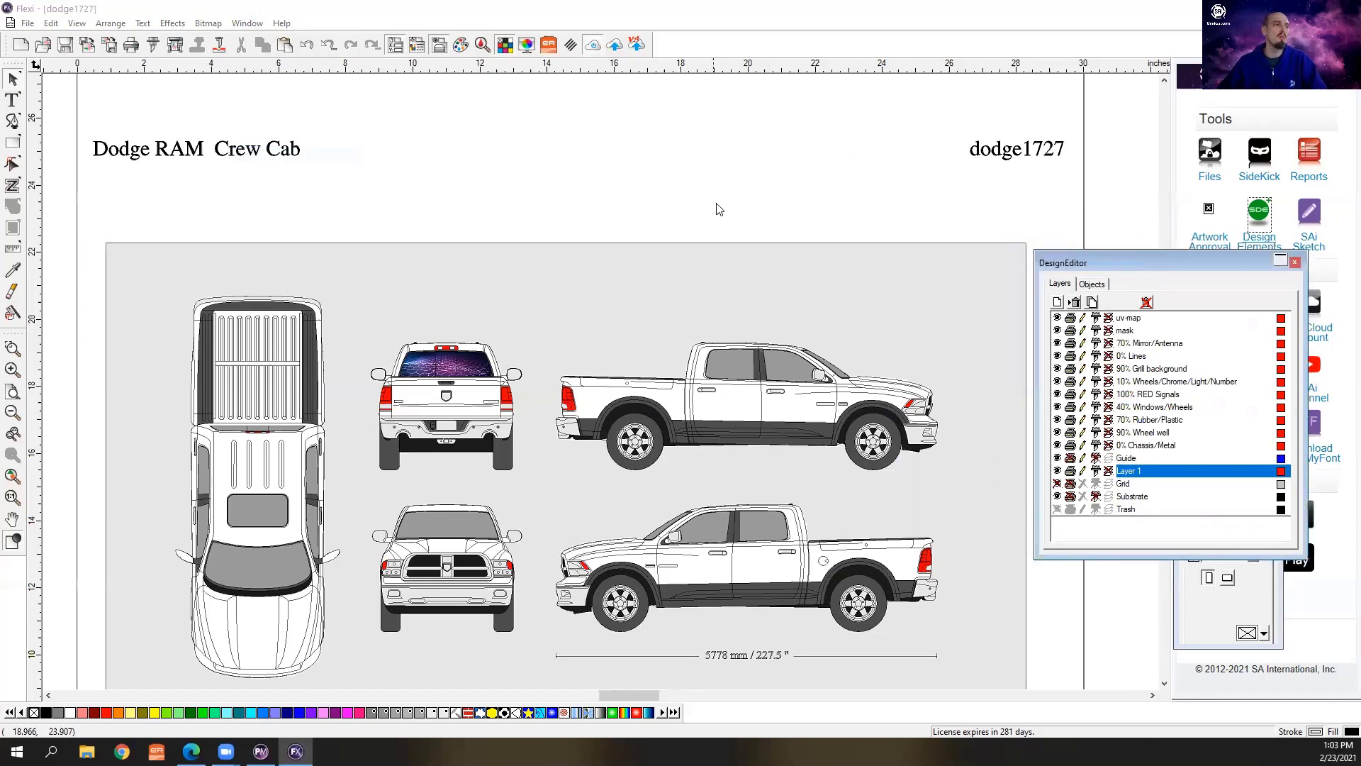
scroll(716, 229, "down", 2)
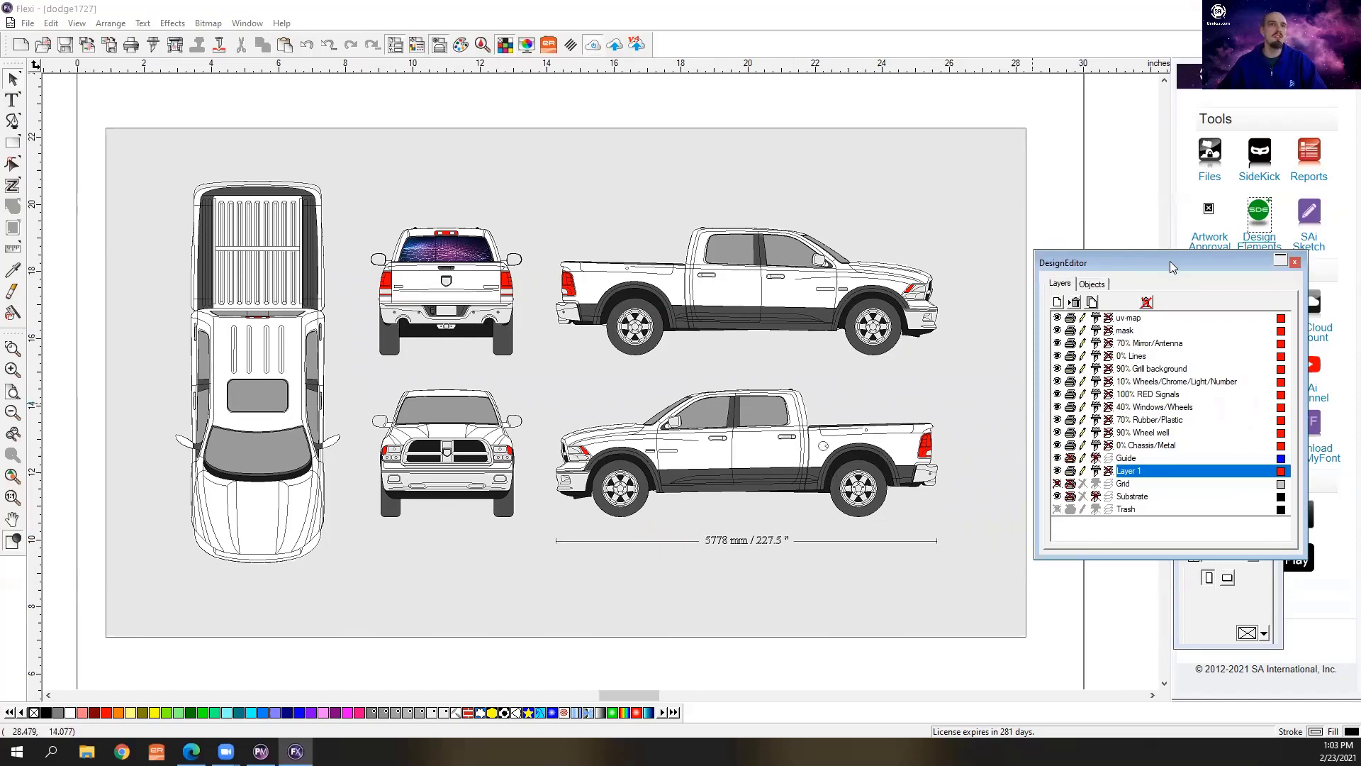
left_click_drag(1171, 266, 1171, 302)
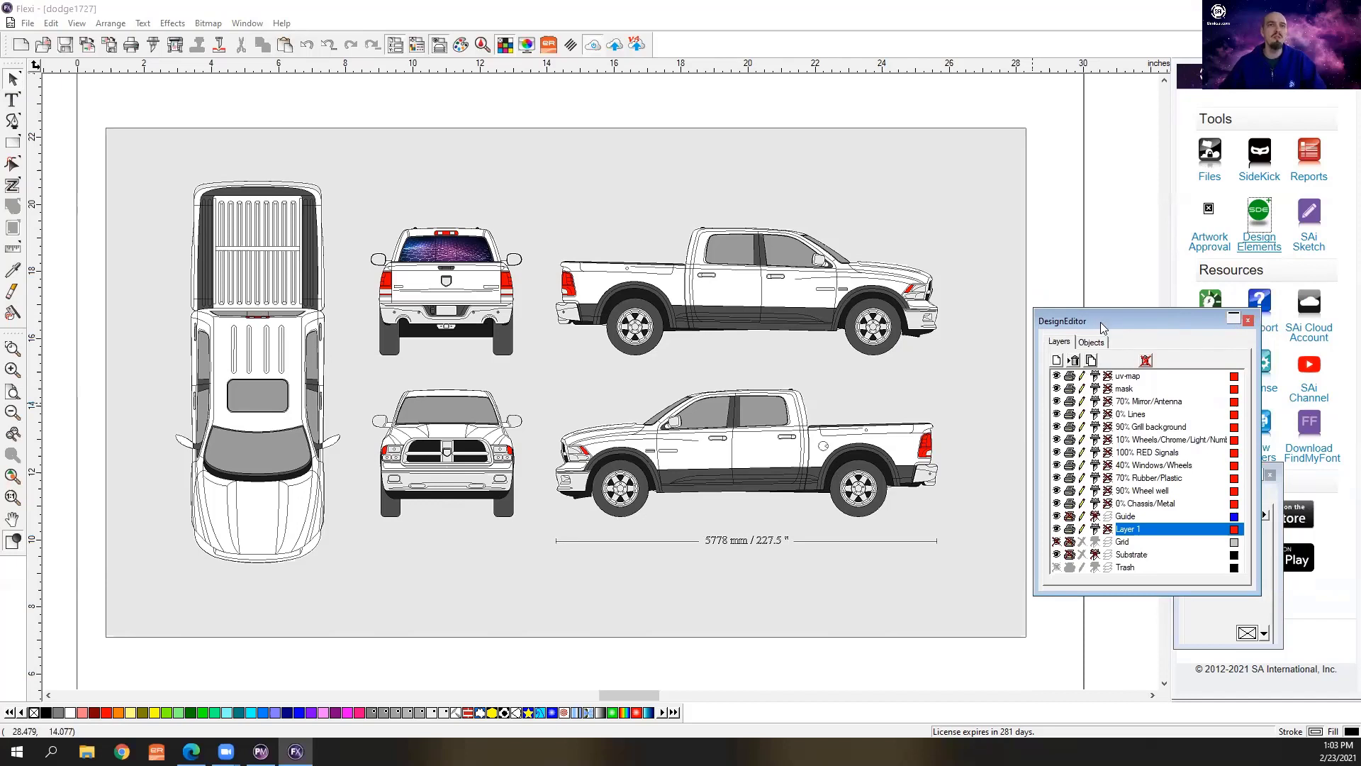
left_click_drag(1100, 322, 1109, 358)
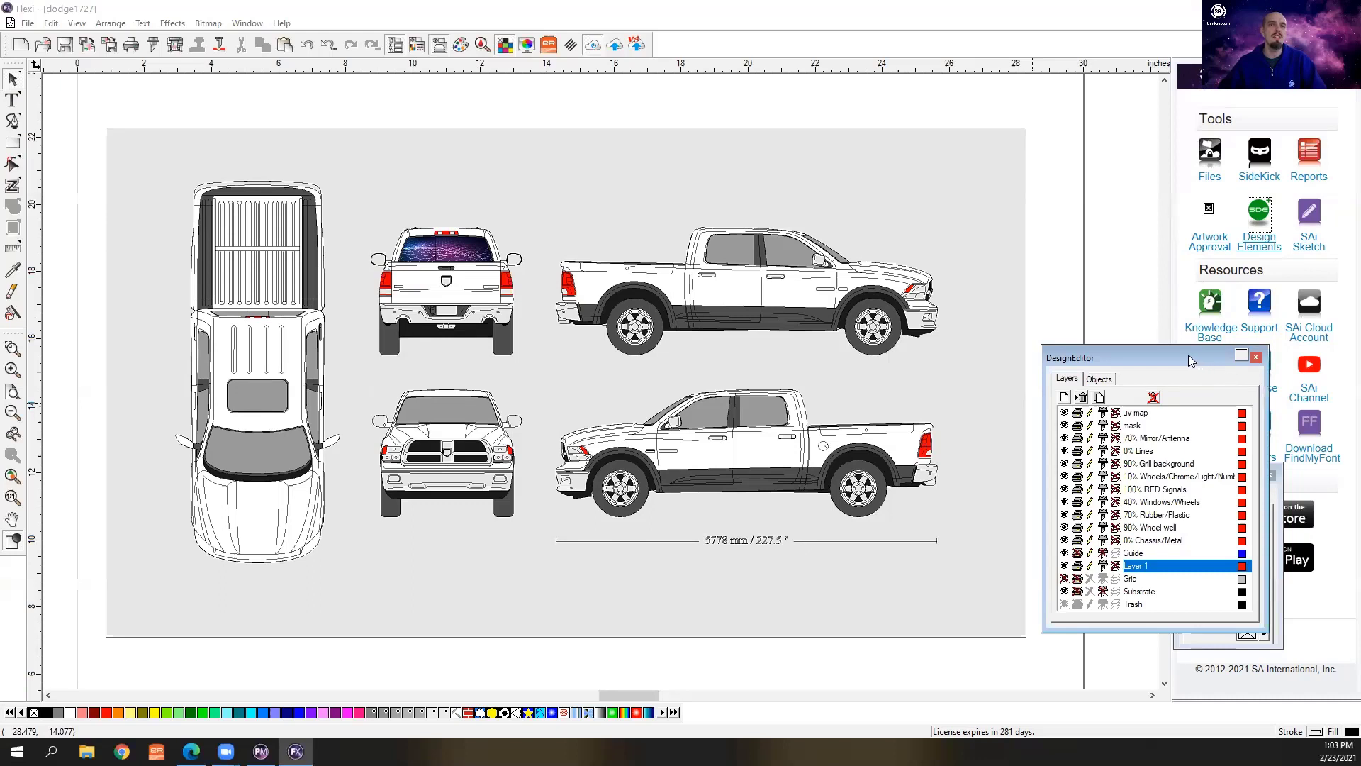
left_click_drag(1214, 352, 1229, 312)
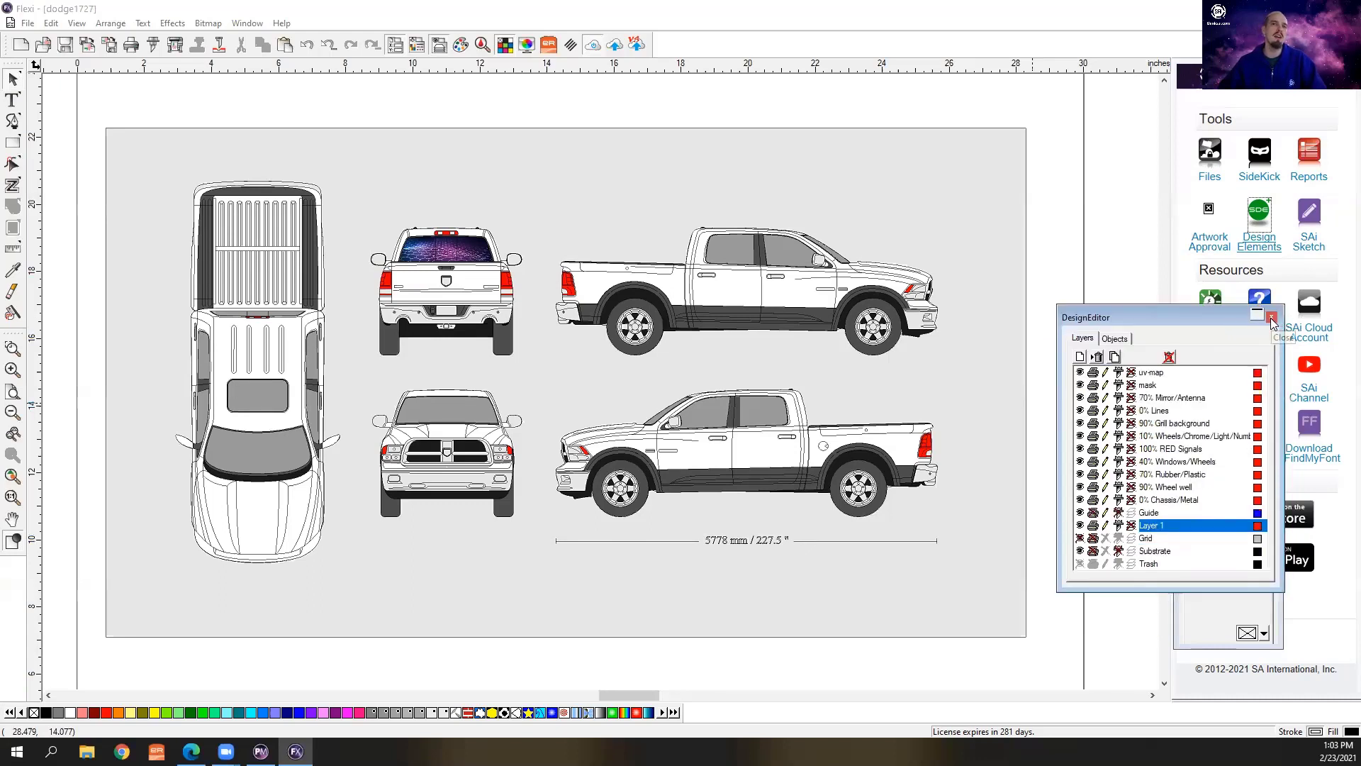
left_click(1272, 318)
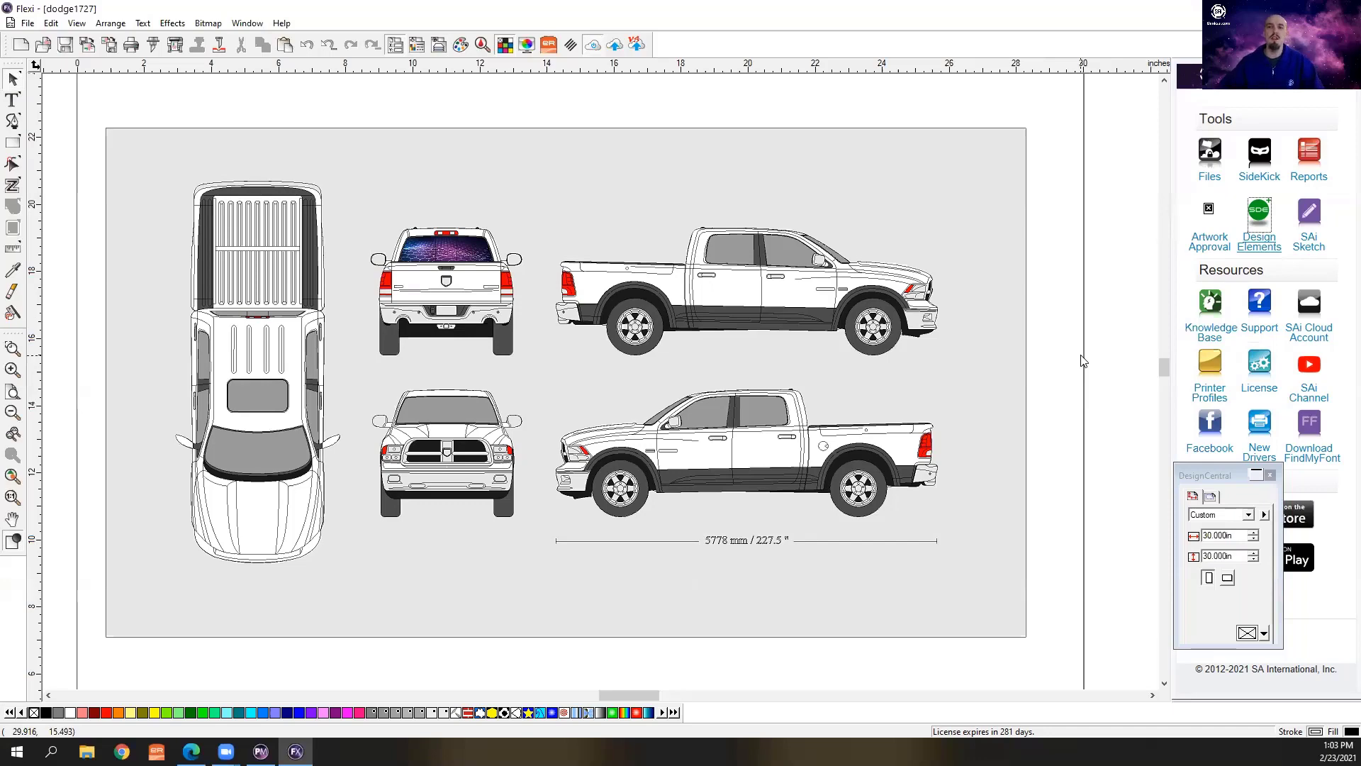
Switch to the web browser, reload the Flexi Sign Design Elements site and look through its home page
left_click(191, 750)
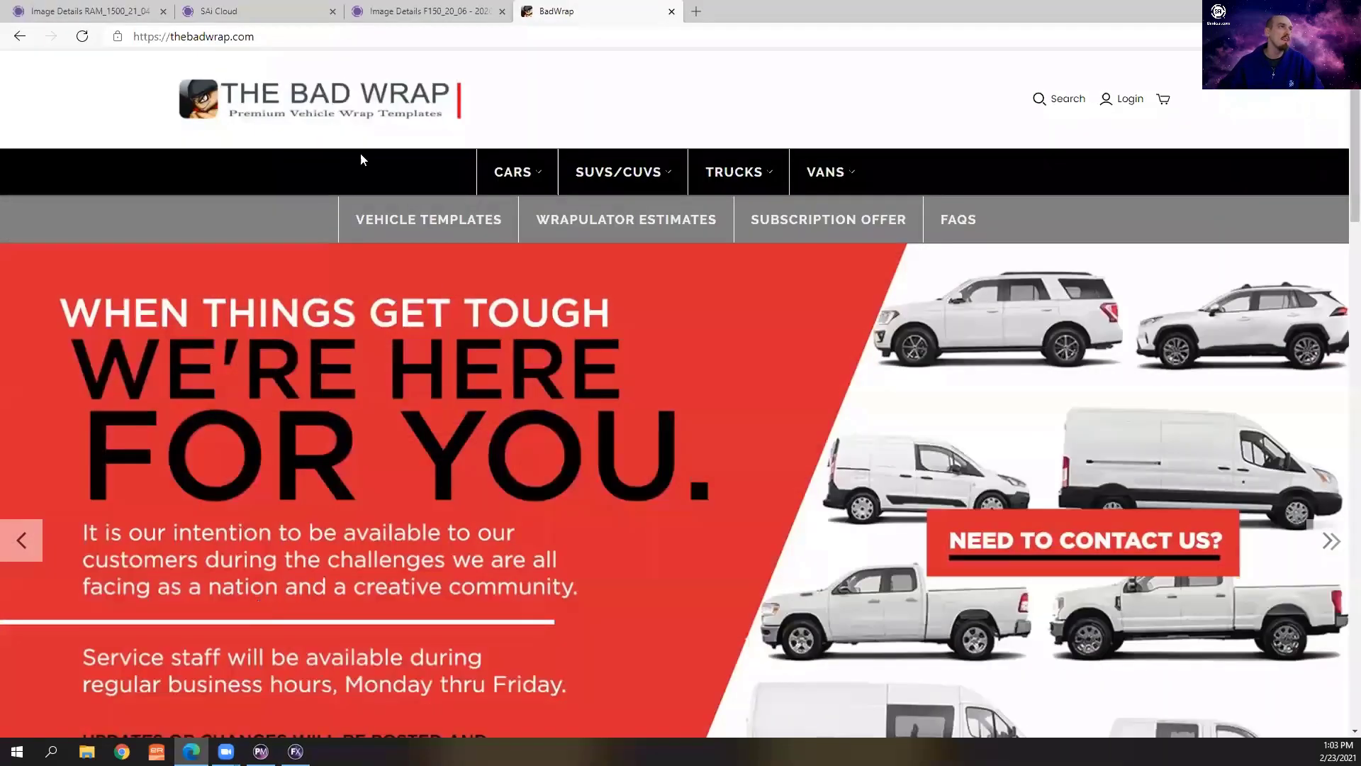
left_click(395, 12)
key("F5")
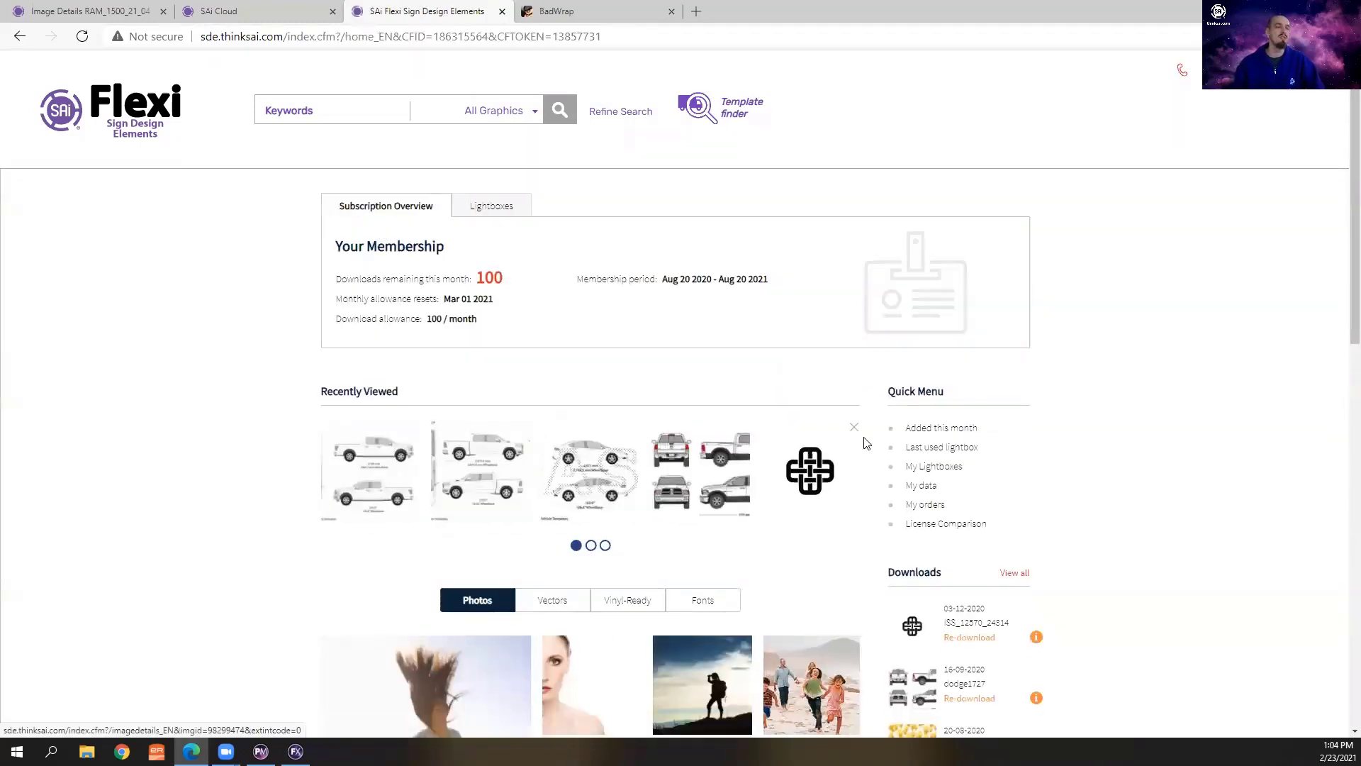
scroll(863, 580, "down", 1)
scroll(863, 580, "down", 7)
scroll(627, 489, "up", 8)
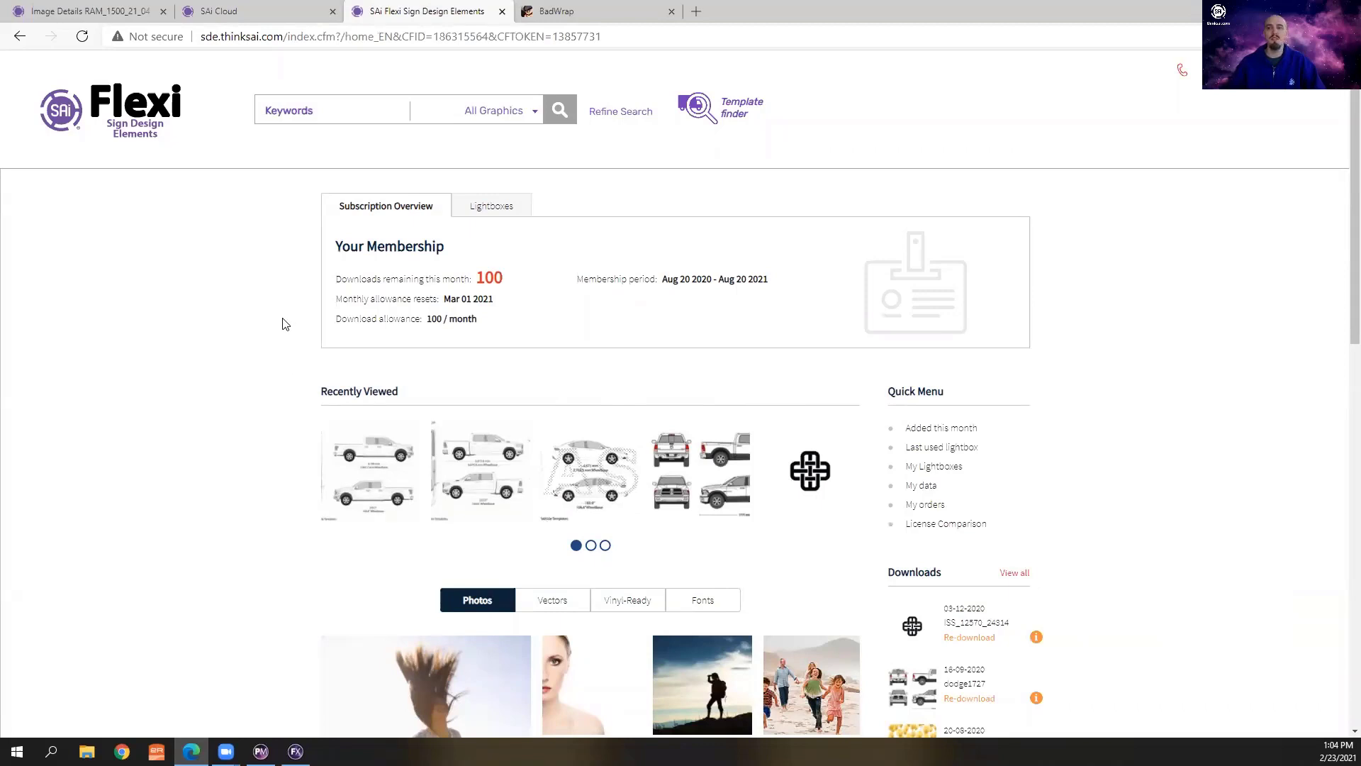
Search all graphics in the Sign Design Elements library for "flowers"
left_click(287, 110)
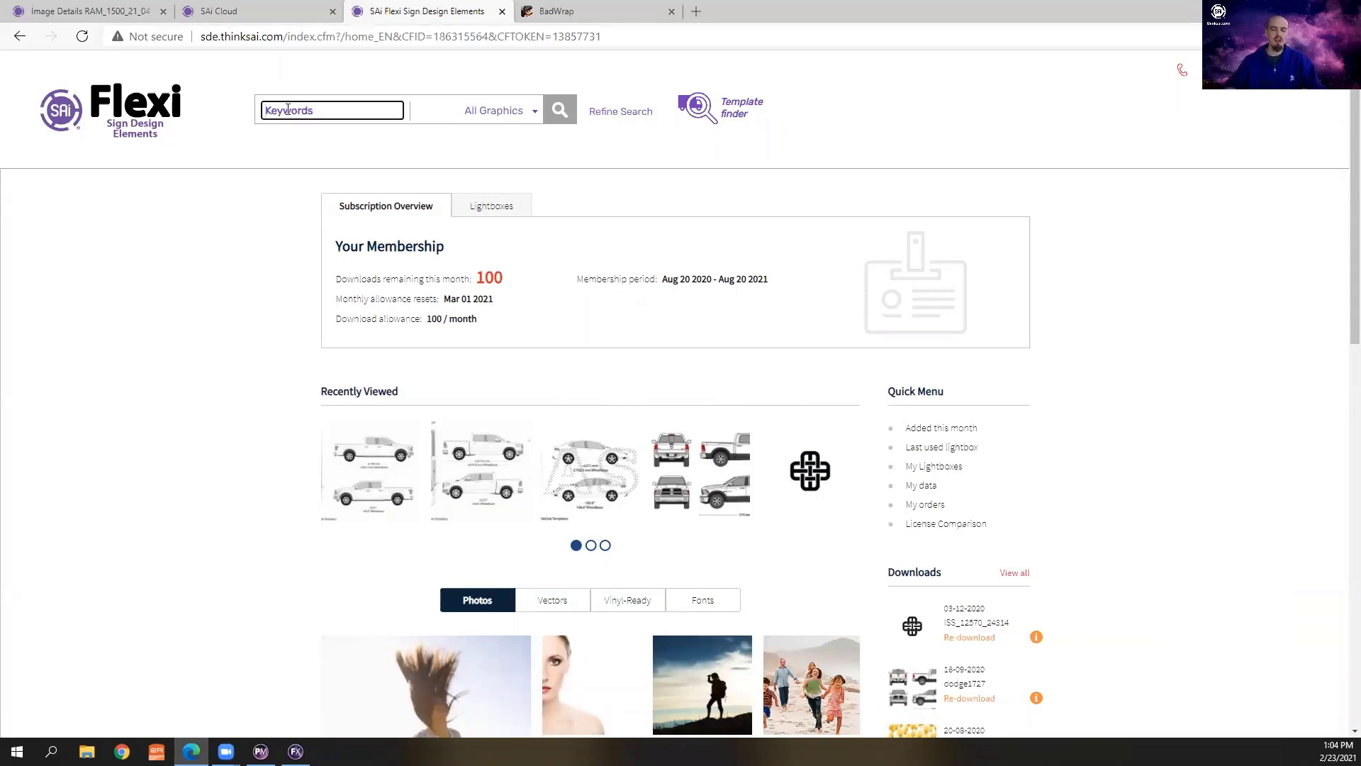
type("flowers")
key("Return")
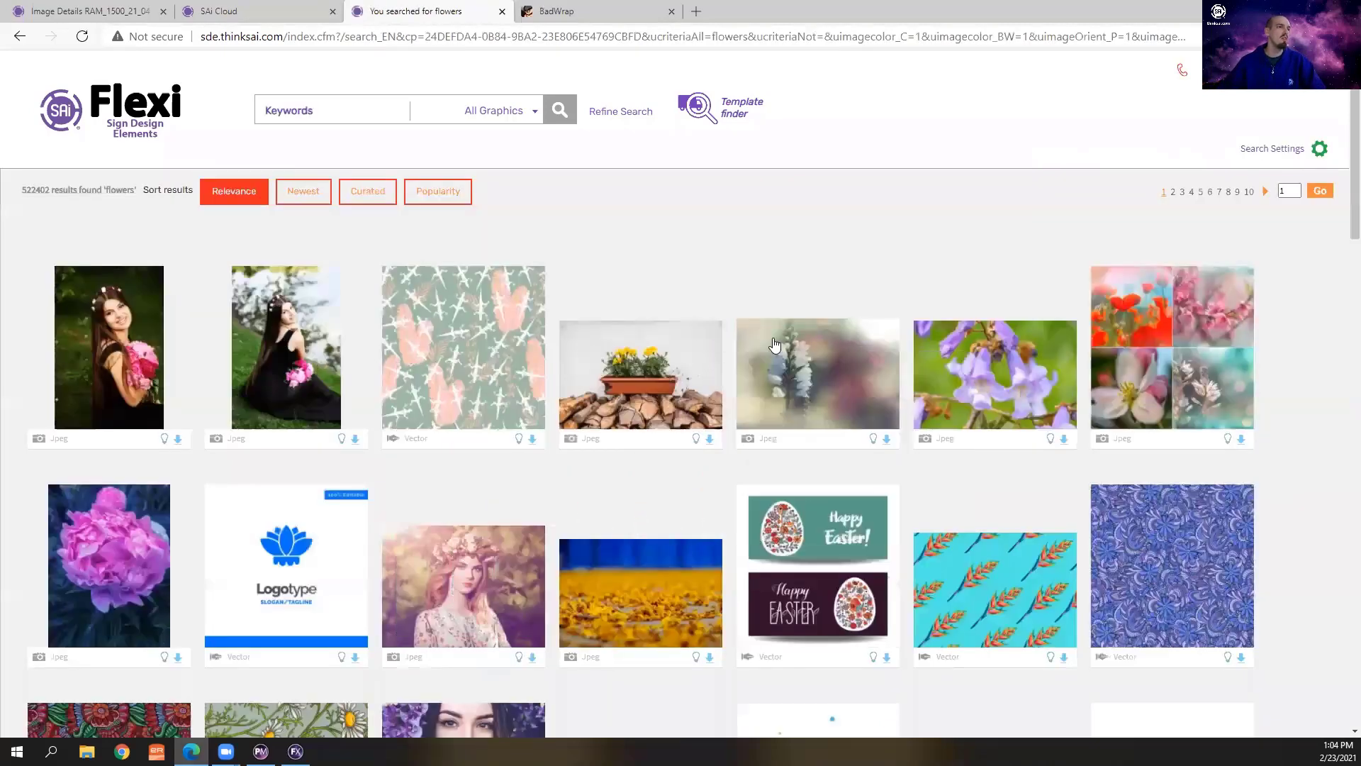
Examine the flower search results, comparing Jpeg and Vector file types and previewing individual images at larger size
mouse_move(794, 322)
scroll(680, 295, "down", 3)
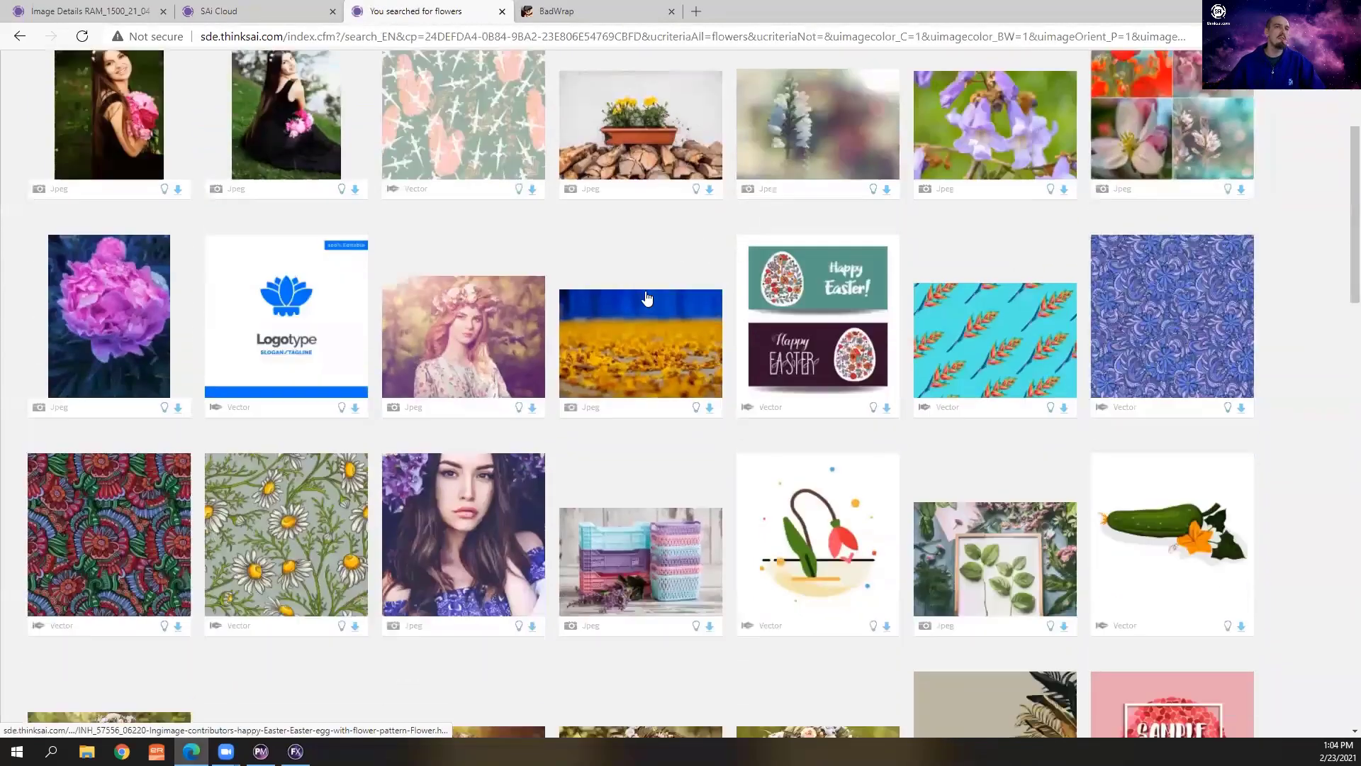
mouse_move(1190, 255)
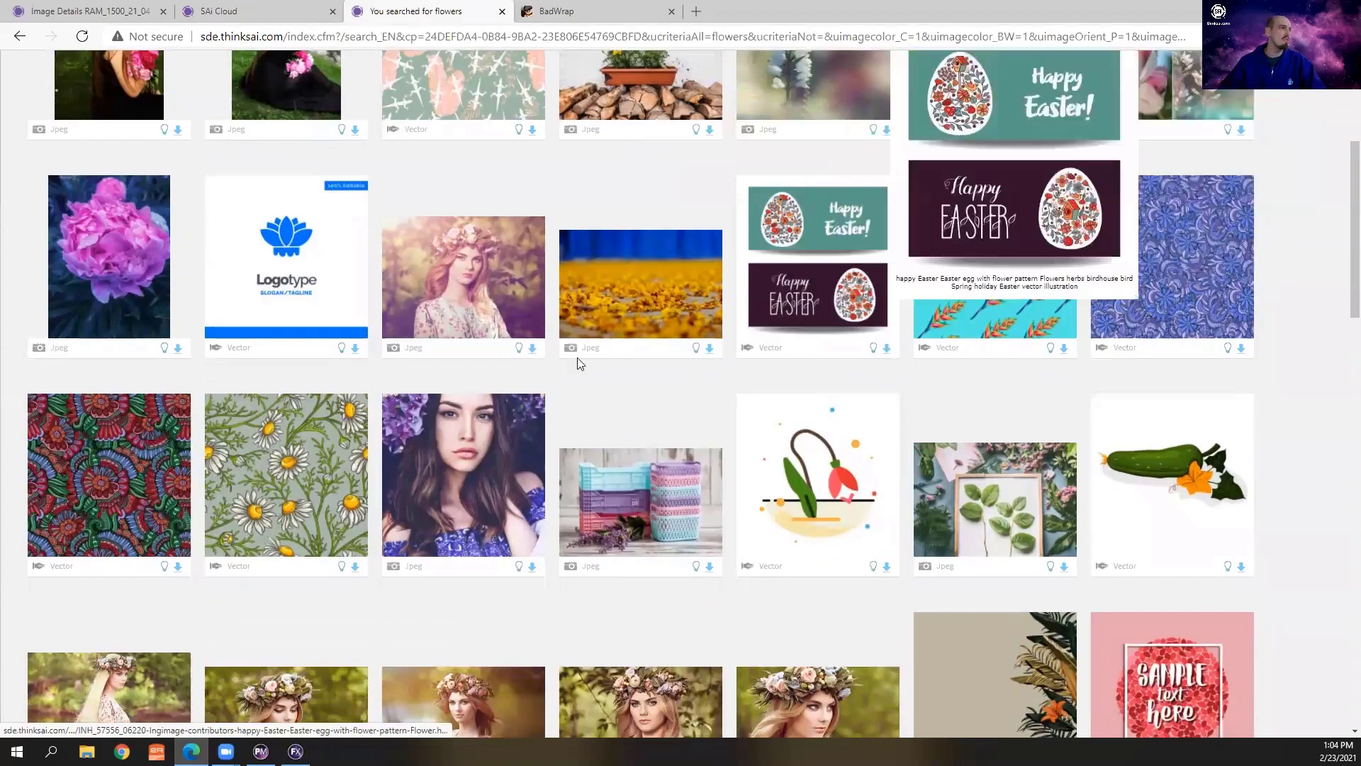
mouse_move(156, 503)
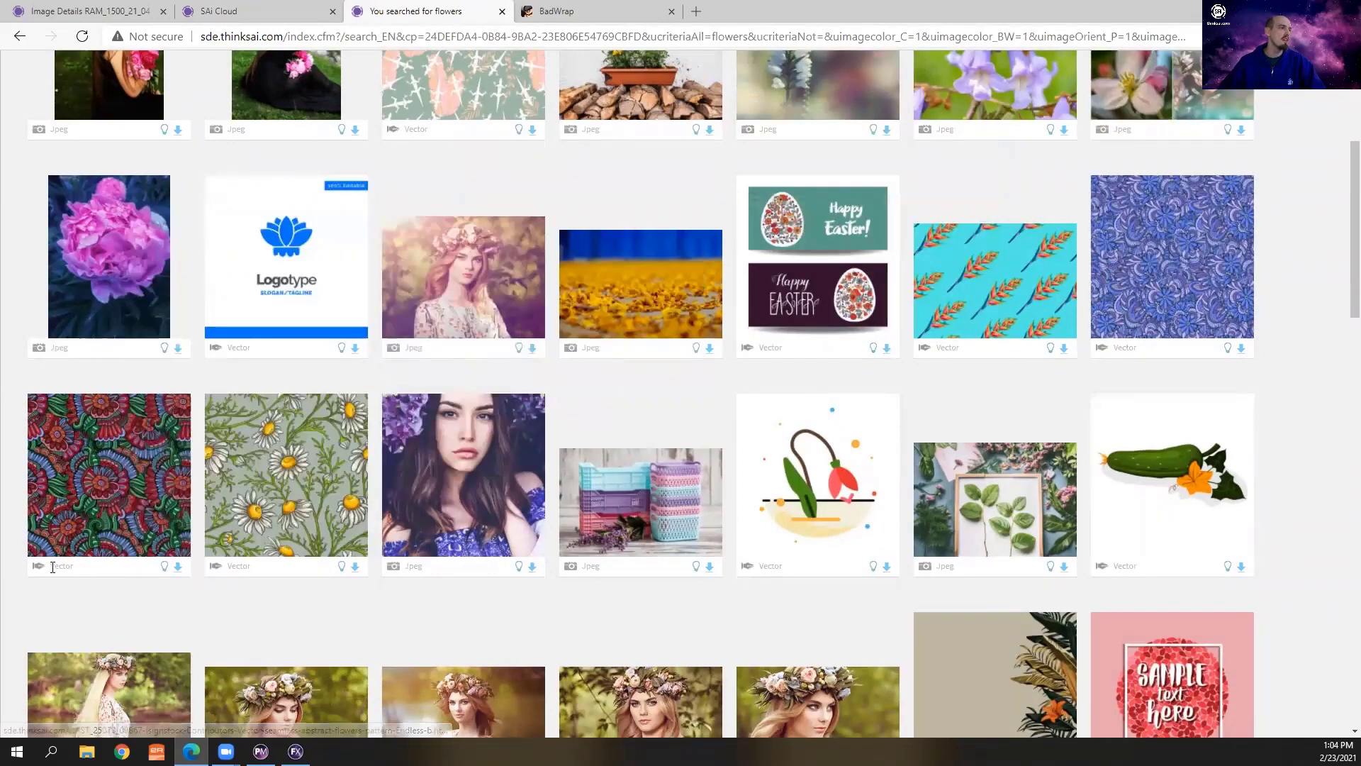
mouse_move(1126, 521)
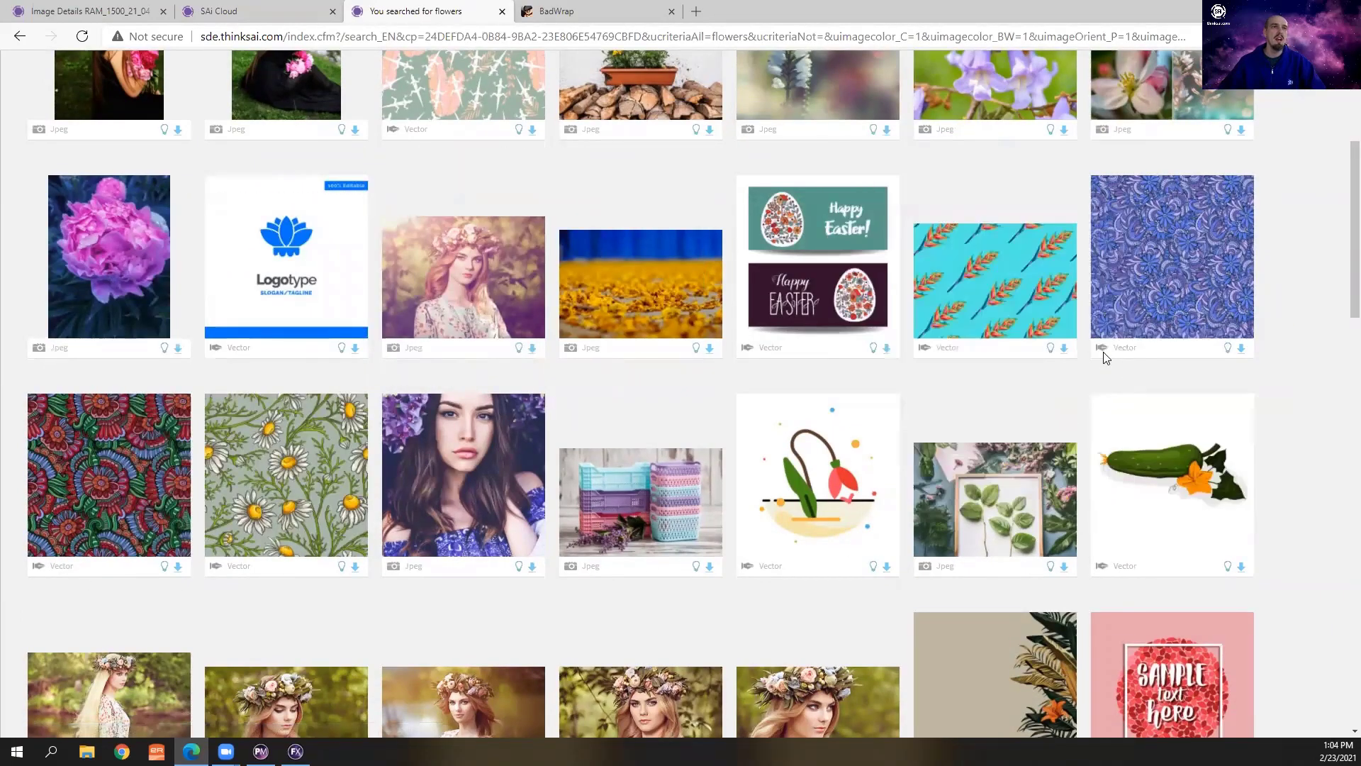
mouse_move(633, 291)
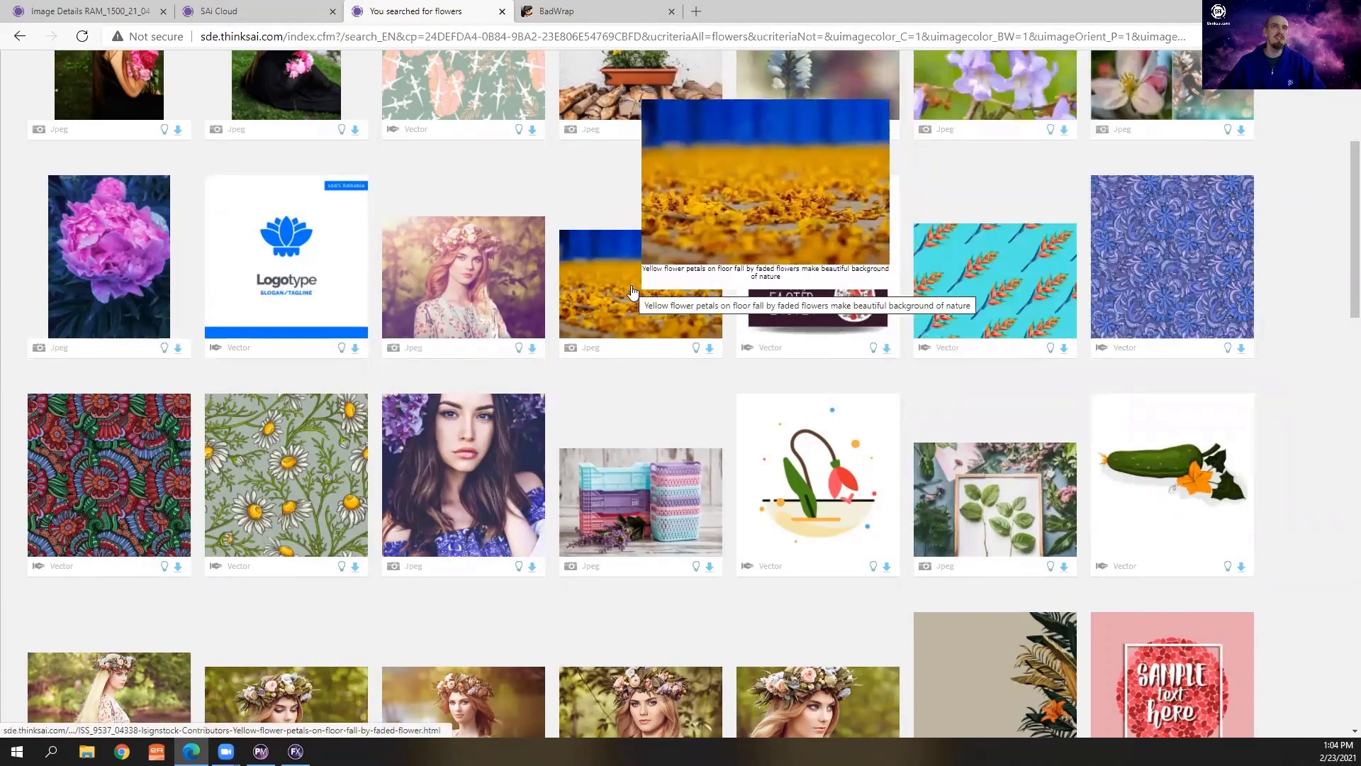
scroll(633, 291, "up", 3)
mouse_move(1143, 227)
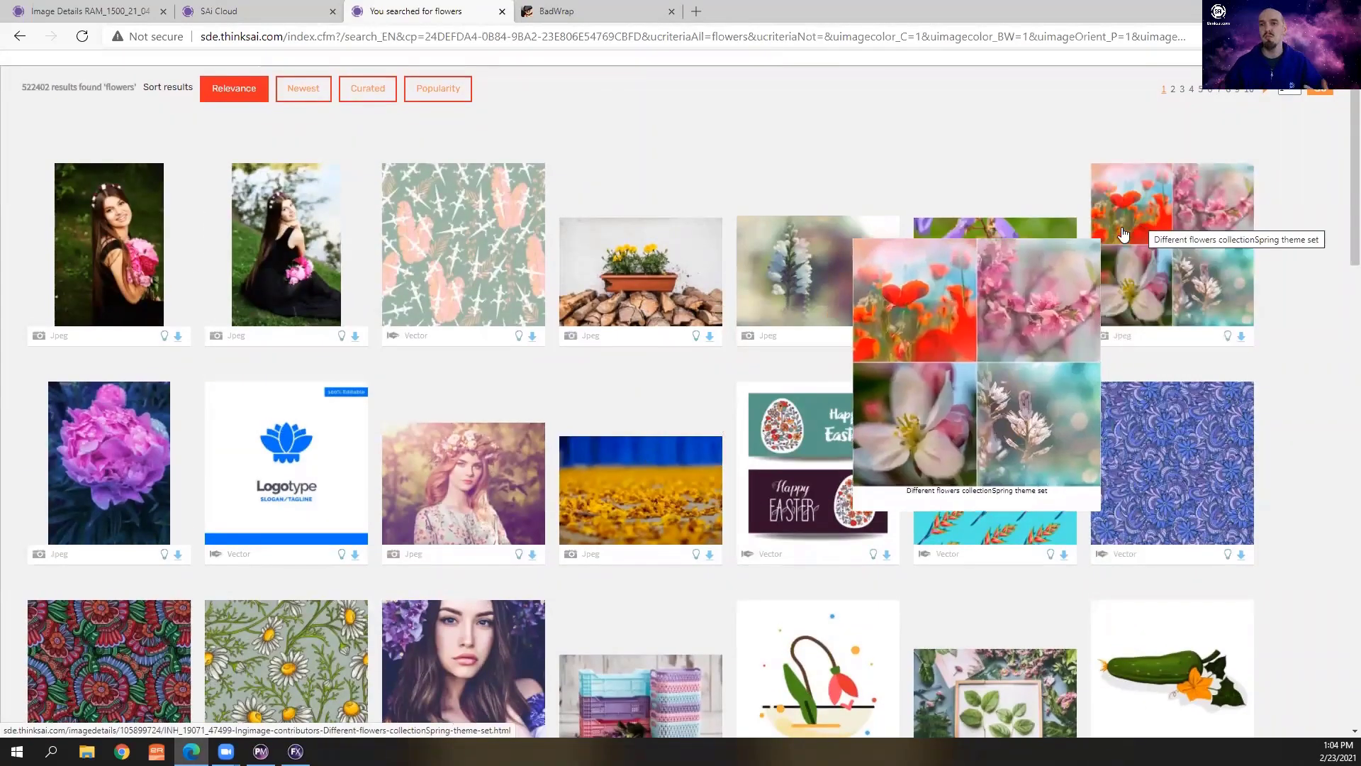
mouse_move(1074, 245)
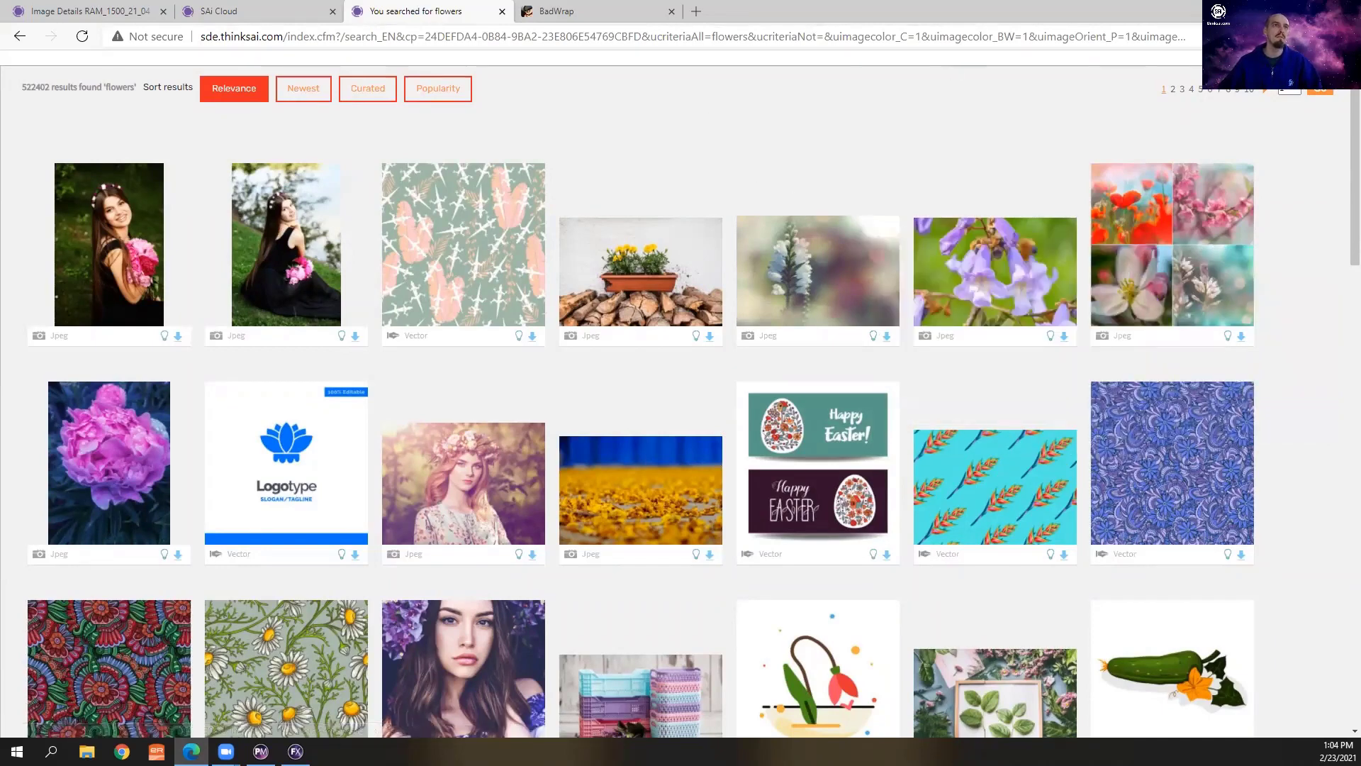
View The Bad Wrap website's home page and switch back to the dodge1727 template in Flexi
left_click(613, 15)
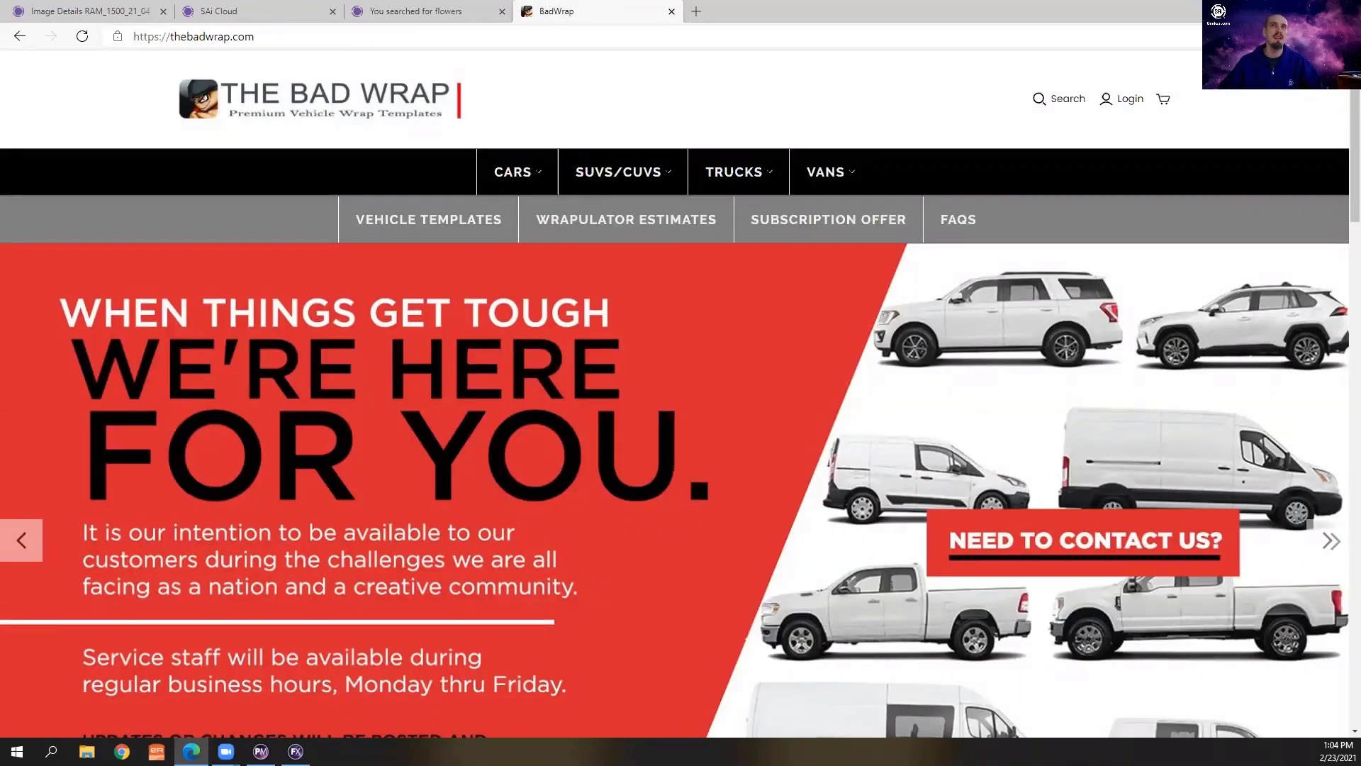
key("alt+Tab")
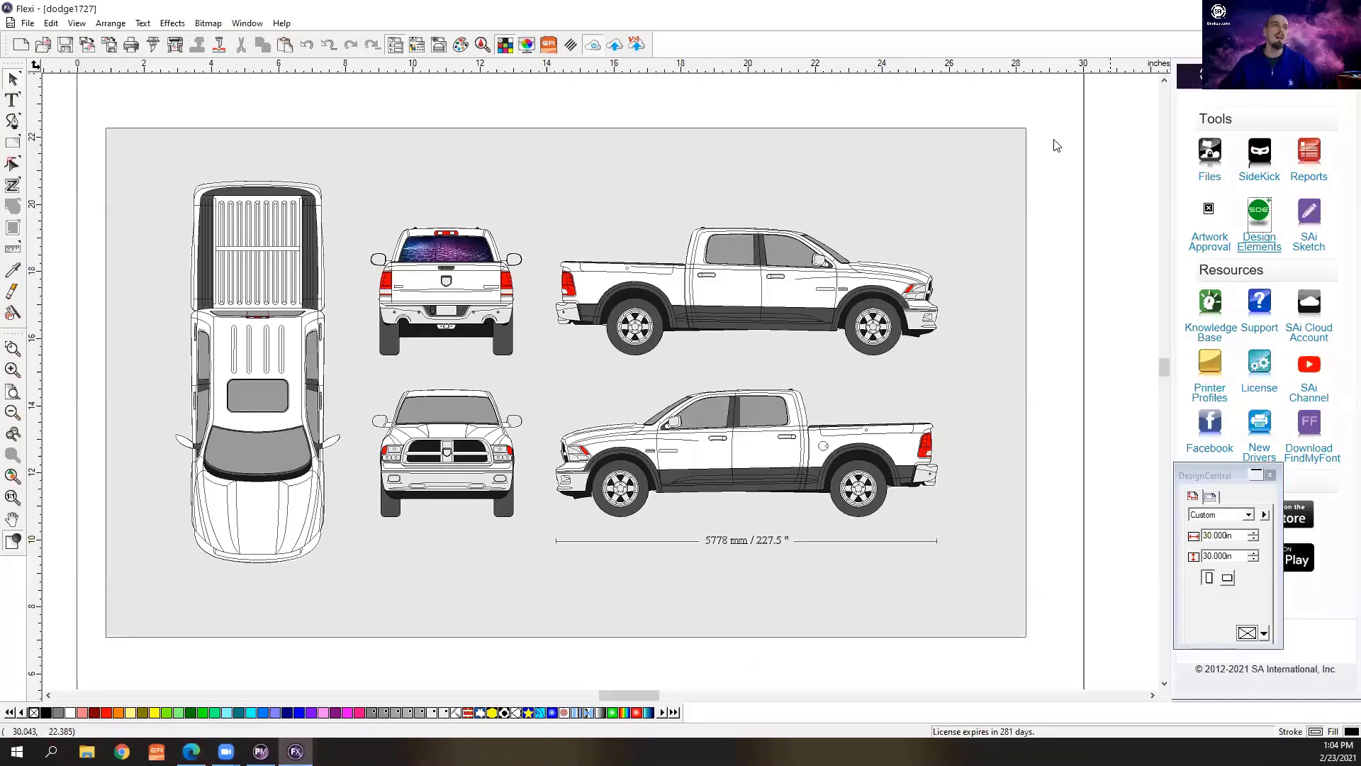